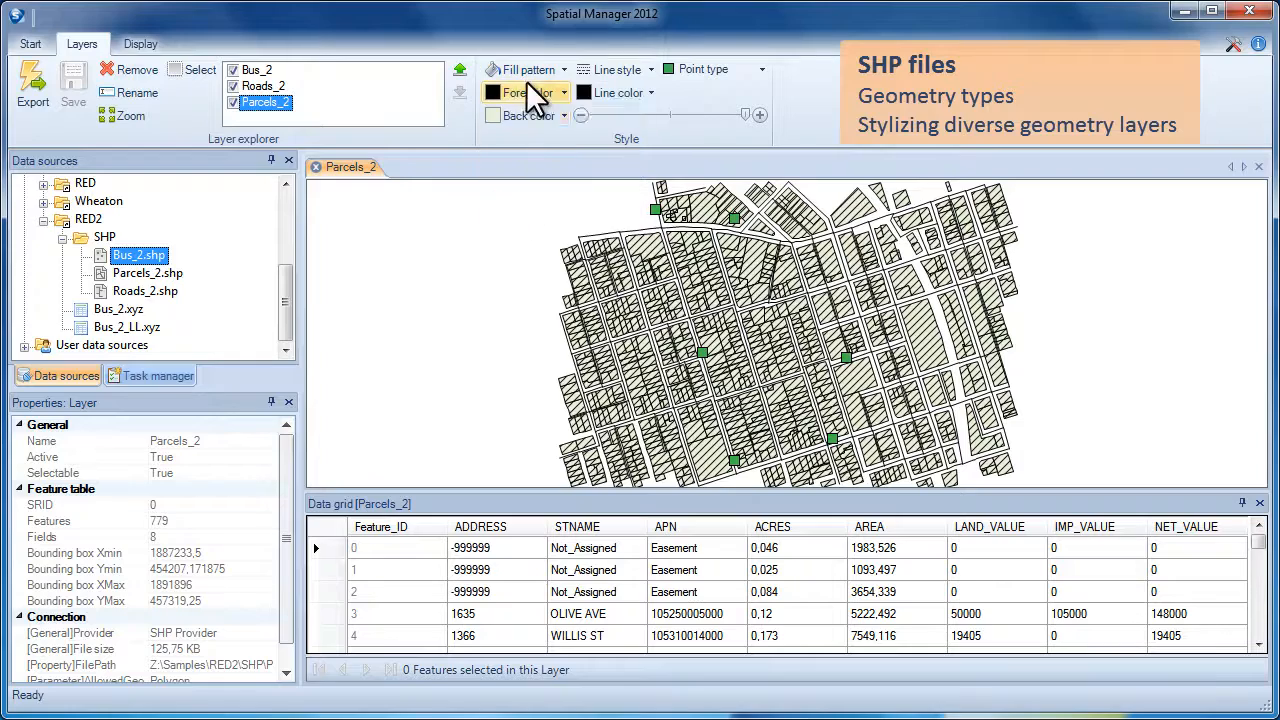
Change the fore color of the Parcels_2 layer's hatch fill to a dark olive green theme color
click(551, 96)
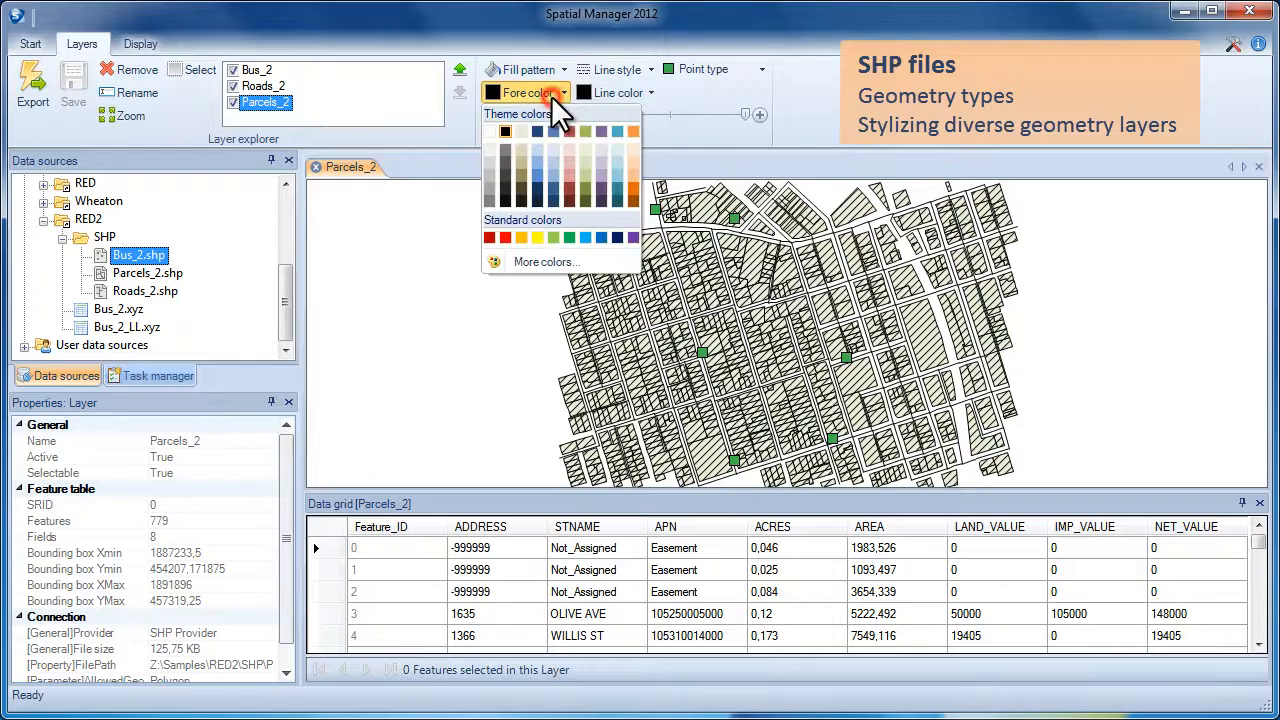
click(585, 177)
scroll(694, 314, up, 4)
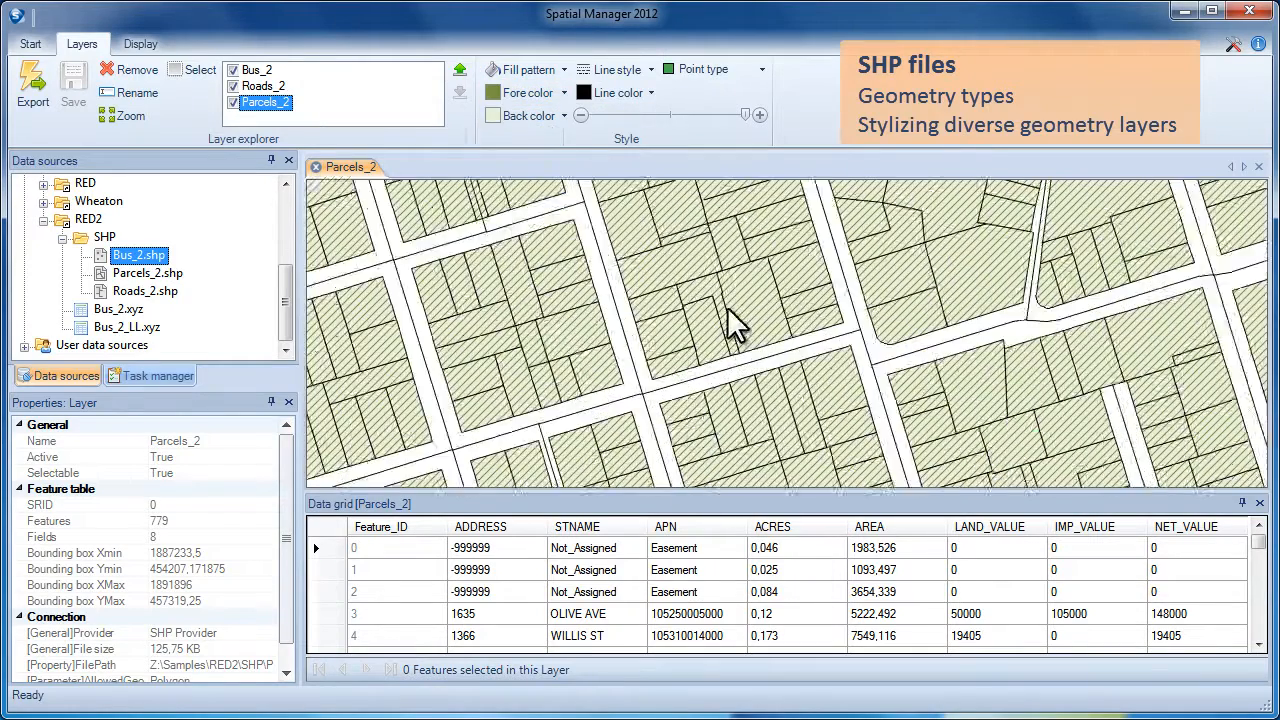
Style the Roads_2 layer's lines with a 3 Pt stroke width, Dash stroke style and red color
click(272, 86)
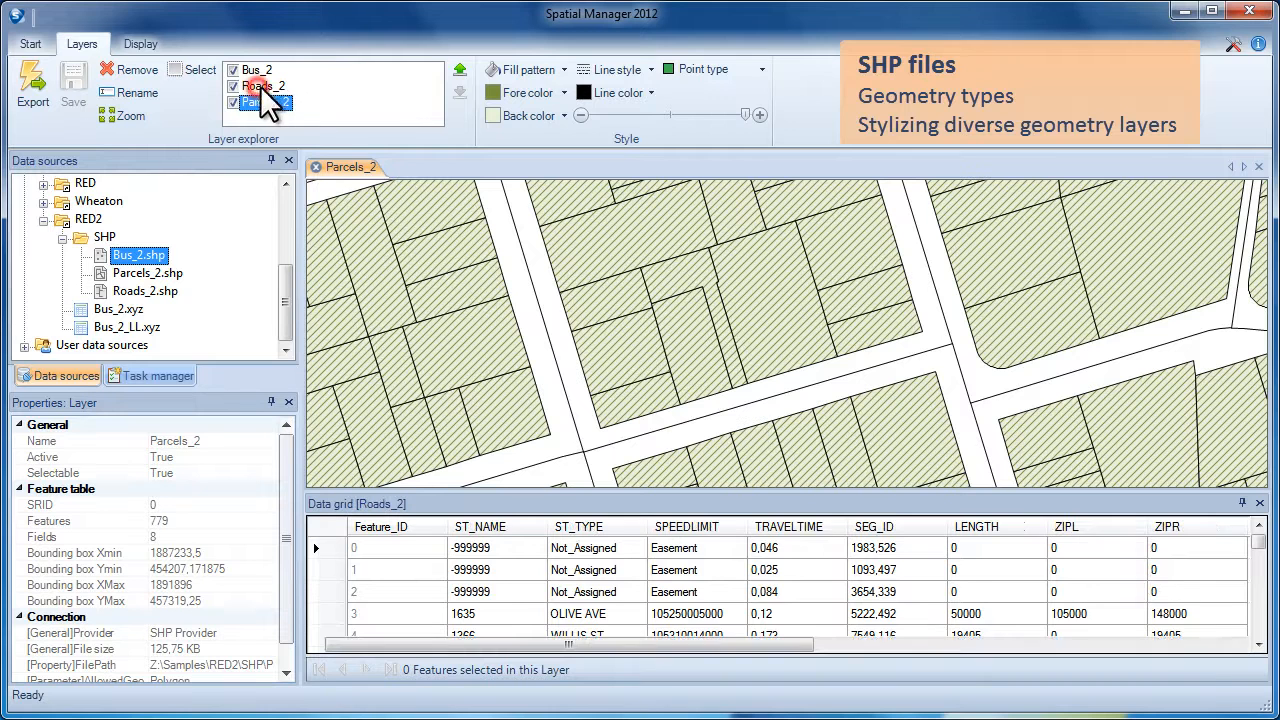
click(645, 72)
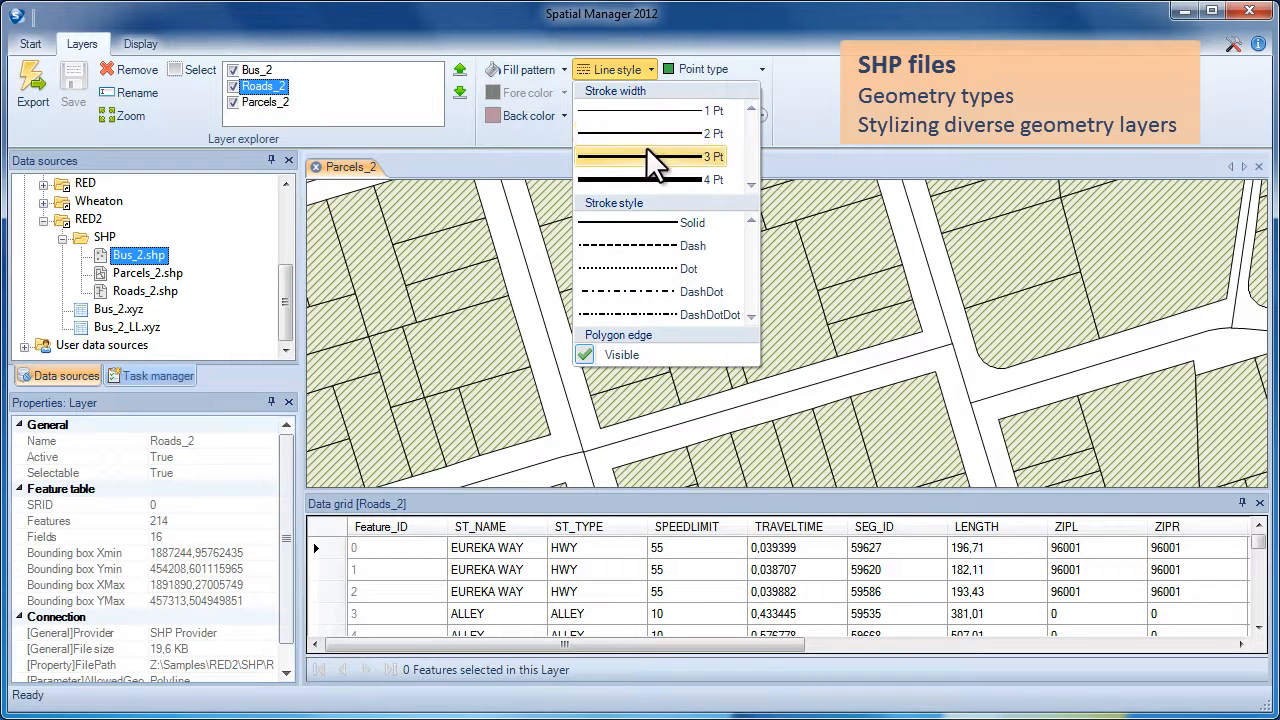
click(646, 150)
click(646, 71)
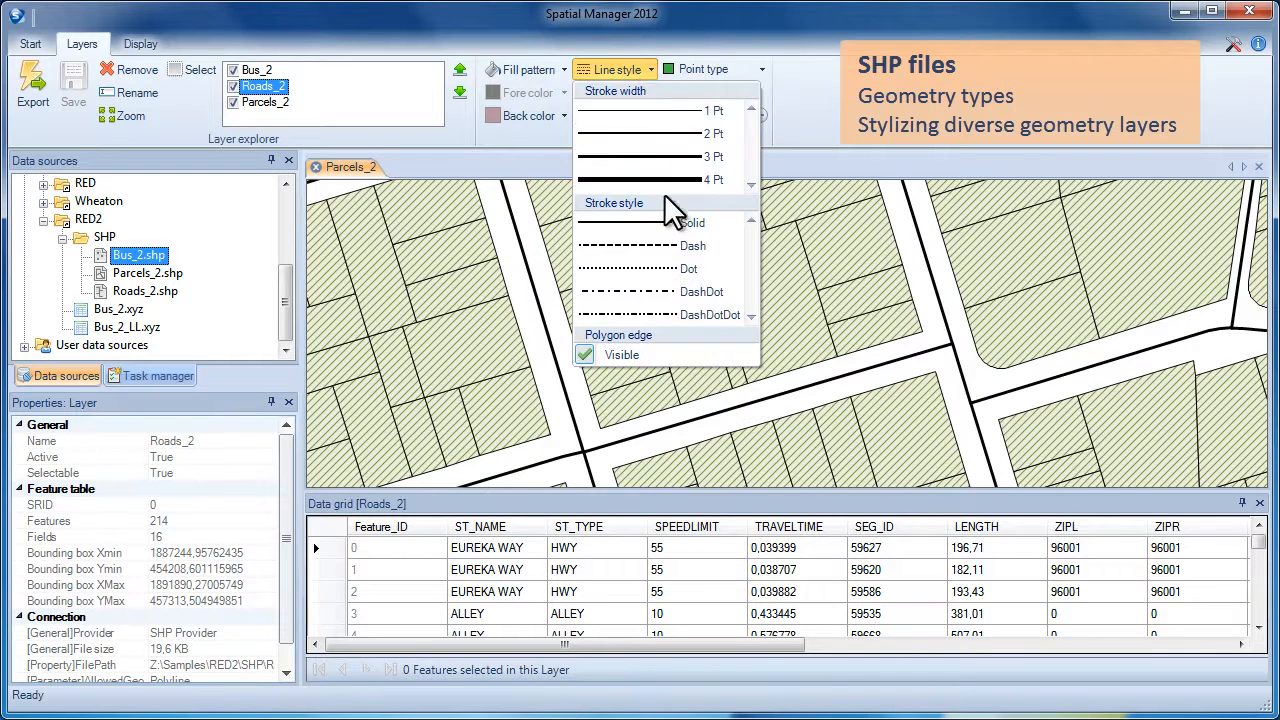
click(659, 243)
click(645, 93)
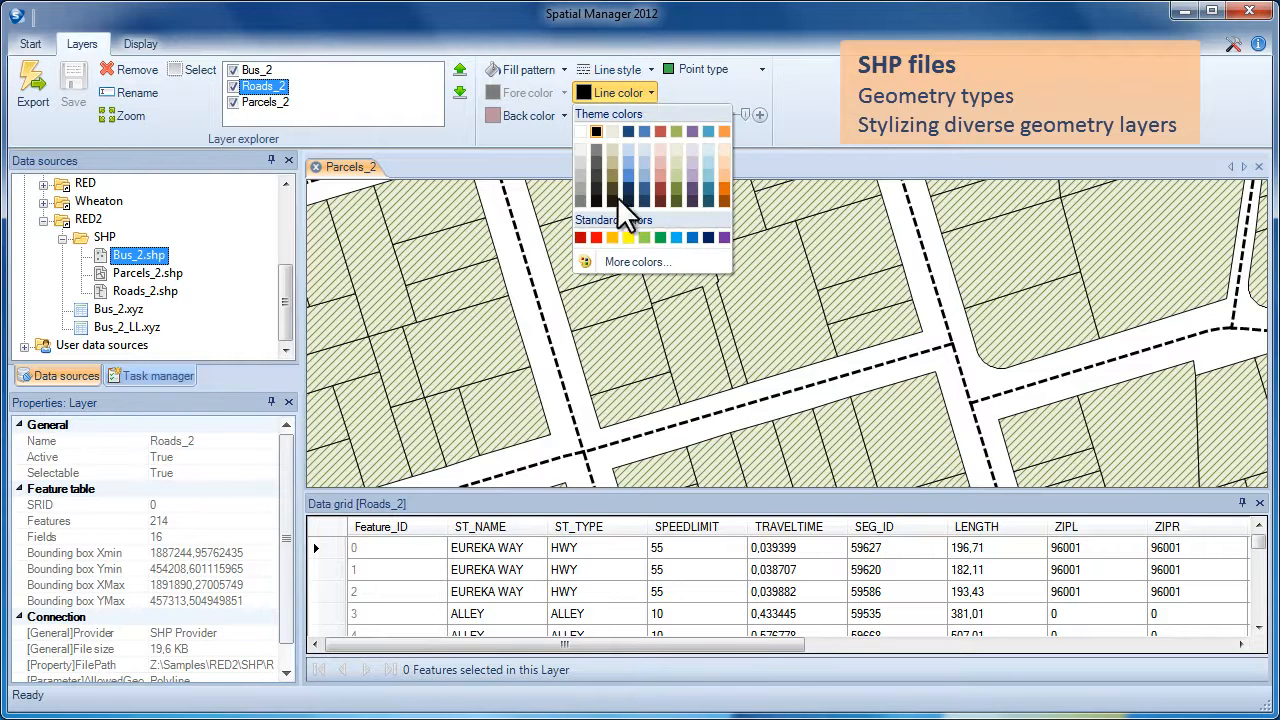
click(596, 237)
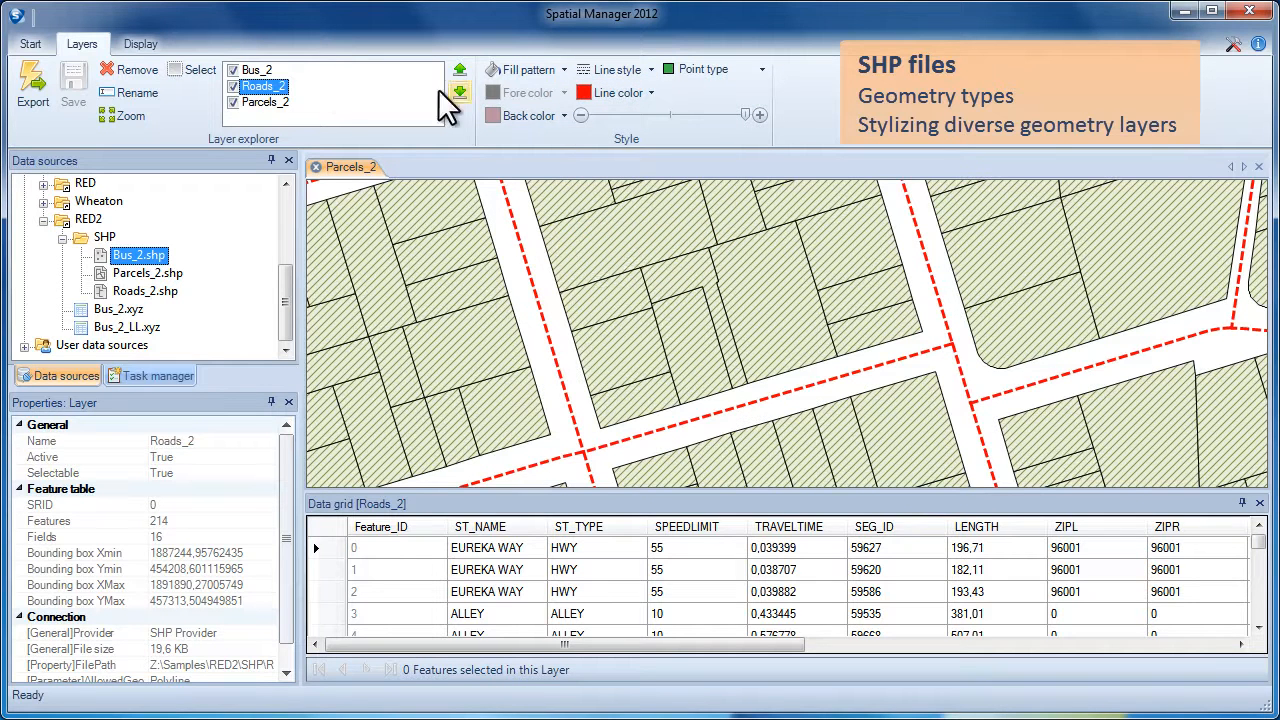
Load a round bus image from disk as the point type for the Bus_2 layer
click(262, 71)
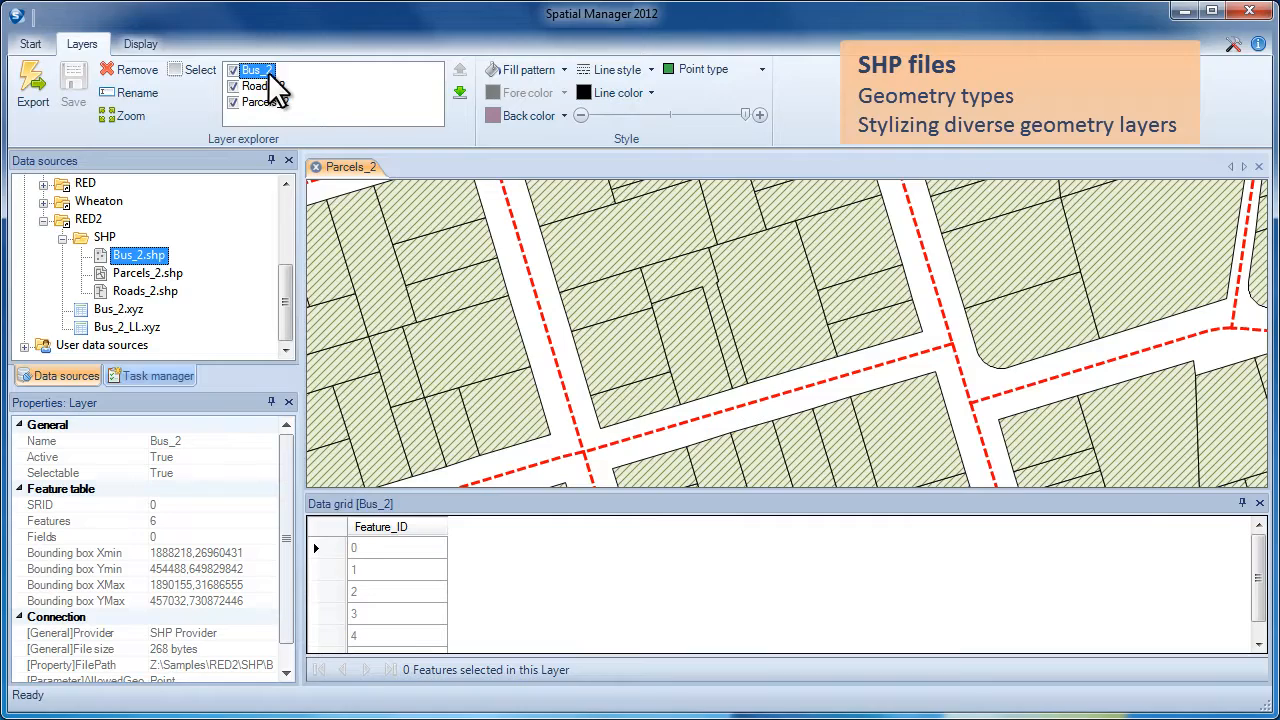
scroll(600, 275, down, 3)
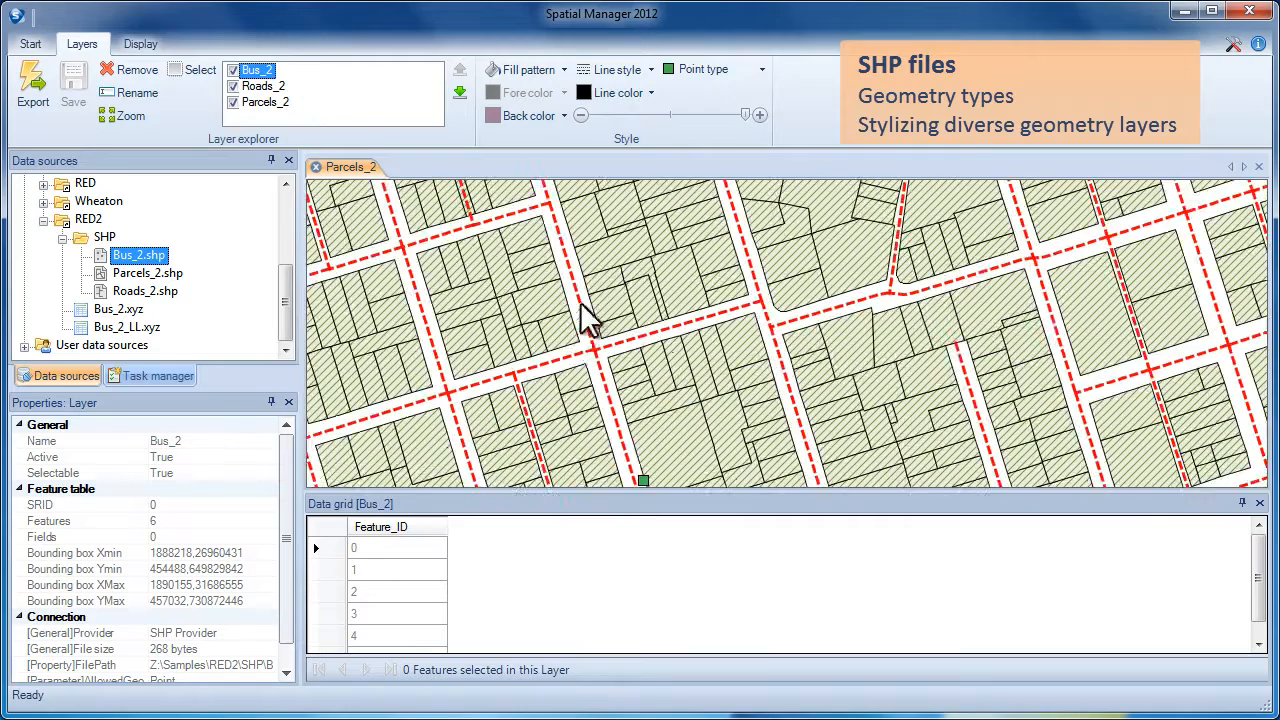
scroll(657, 243, up, 3)
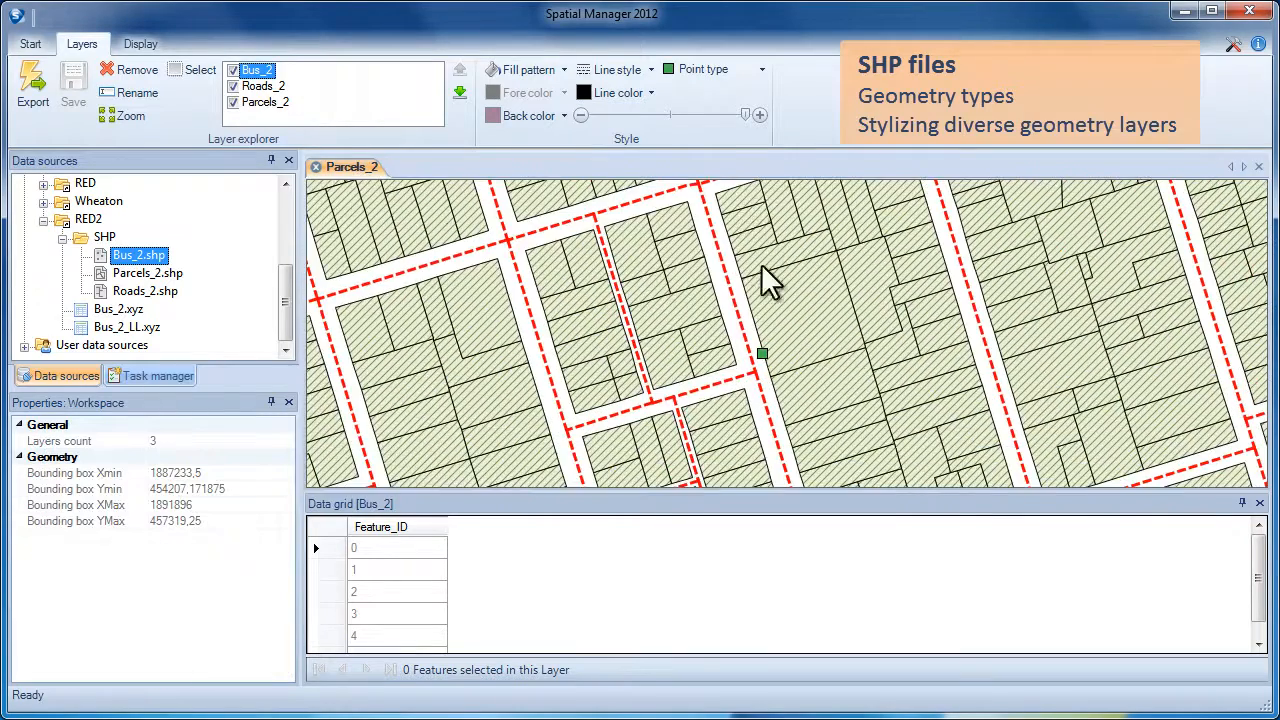
click(760, 69)
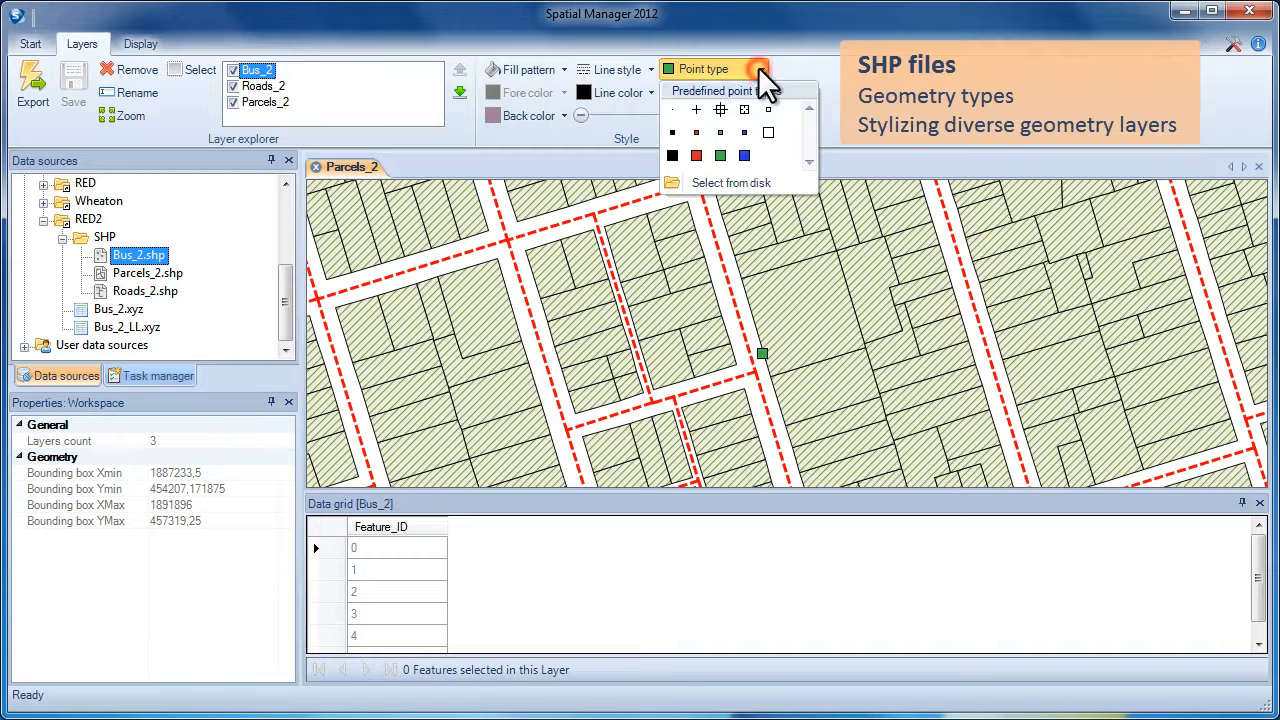
click(713, 182)
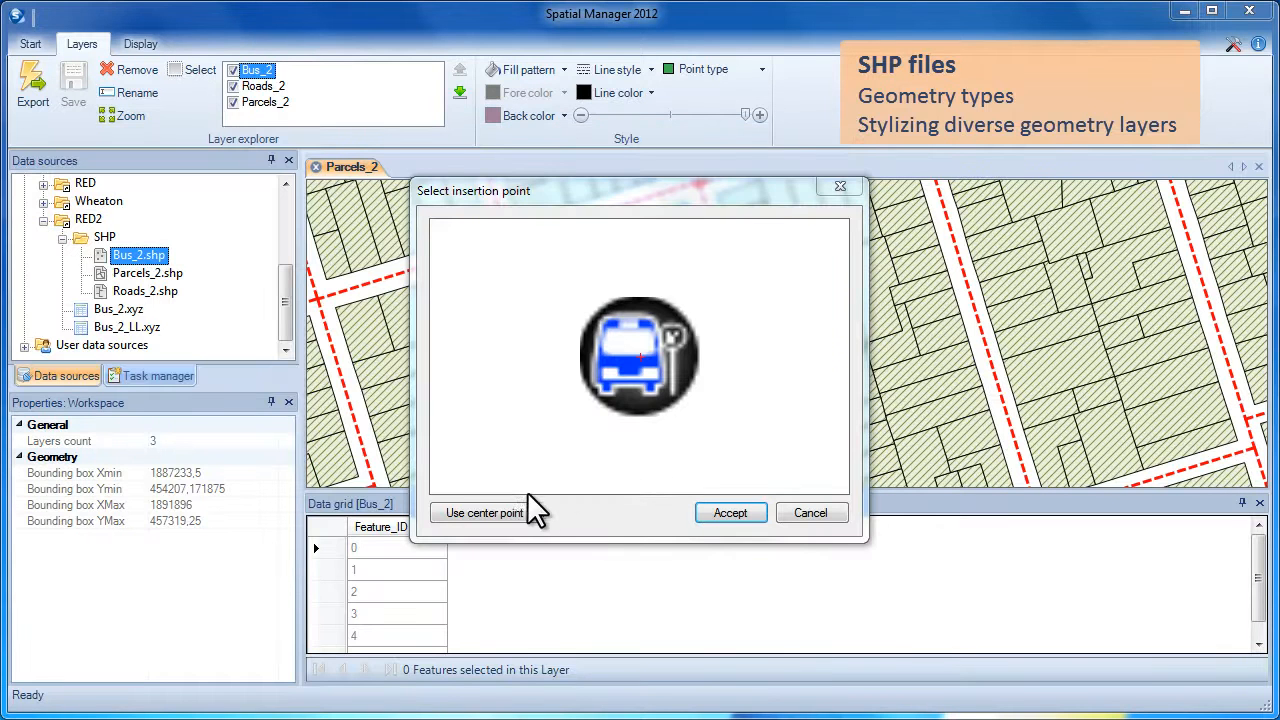
Set the bus symbol's insertion point near its lower-right edge and accept the symbol
click(497, 512)
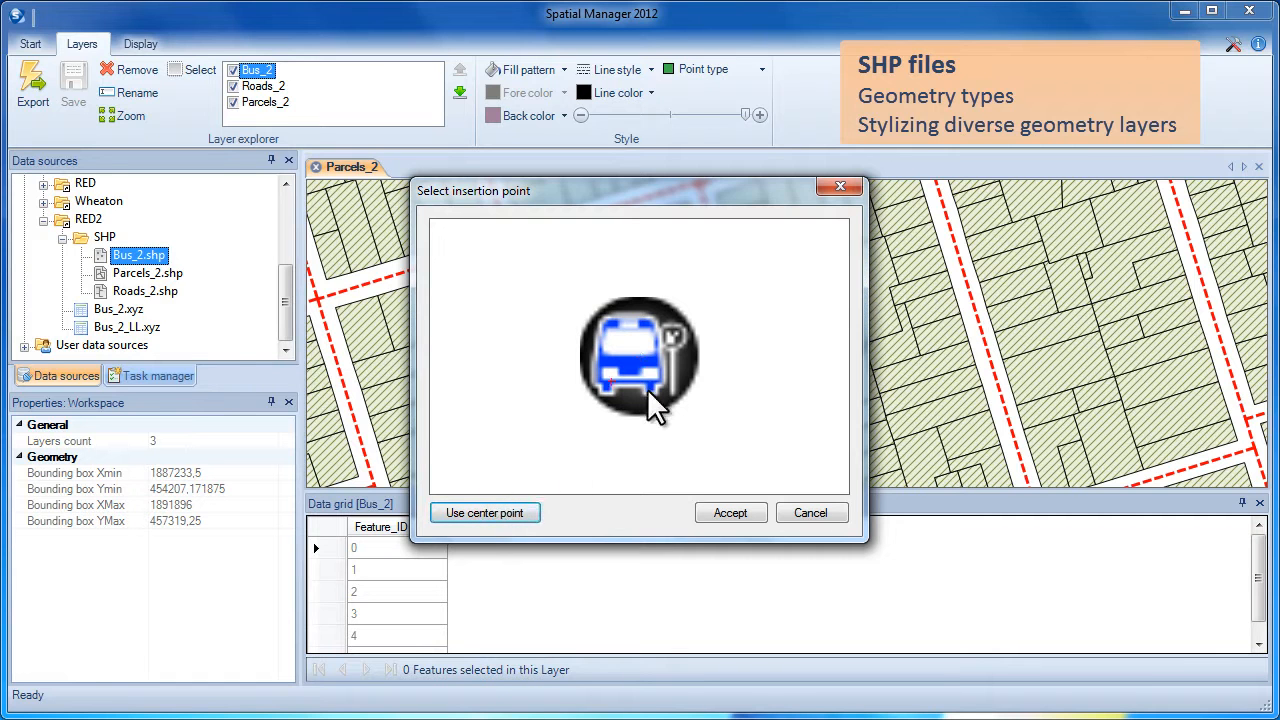
click(681, 420)
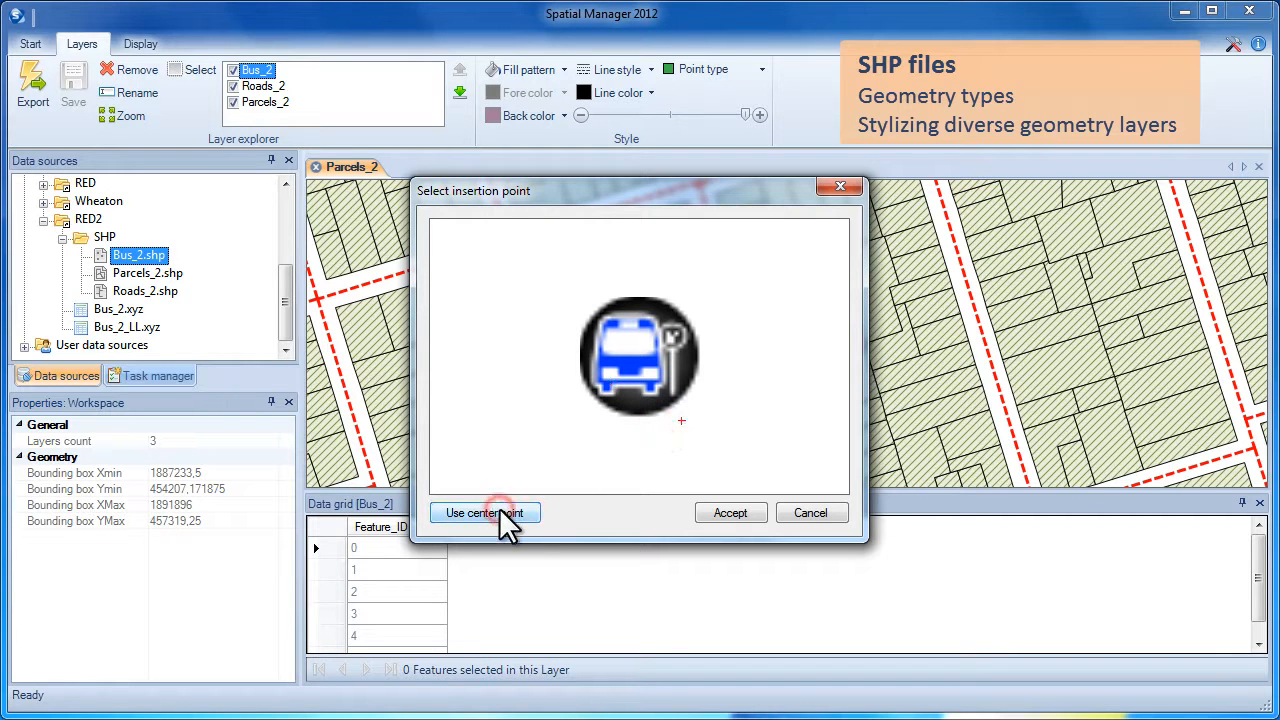
click(713, 513)
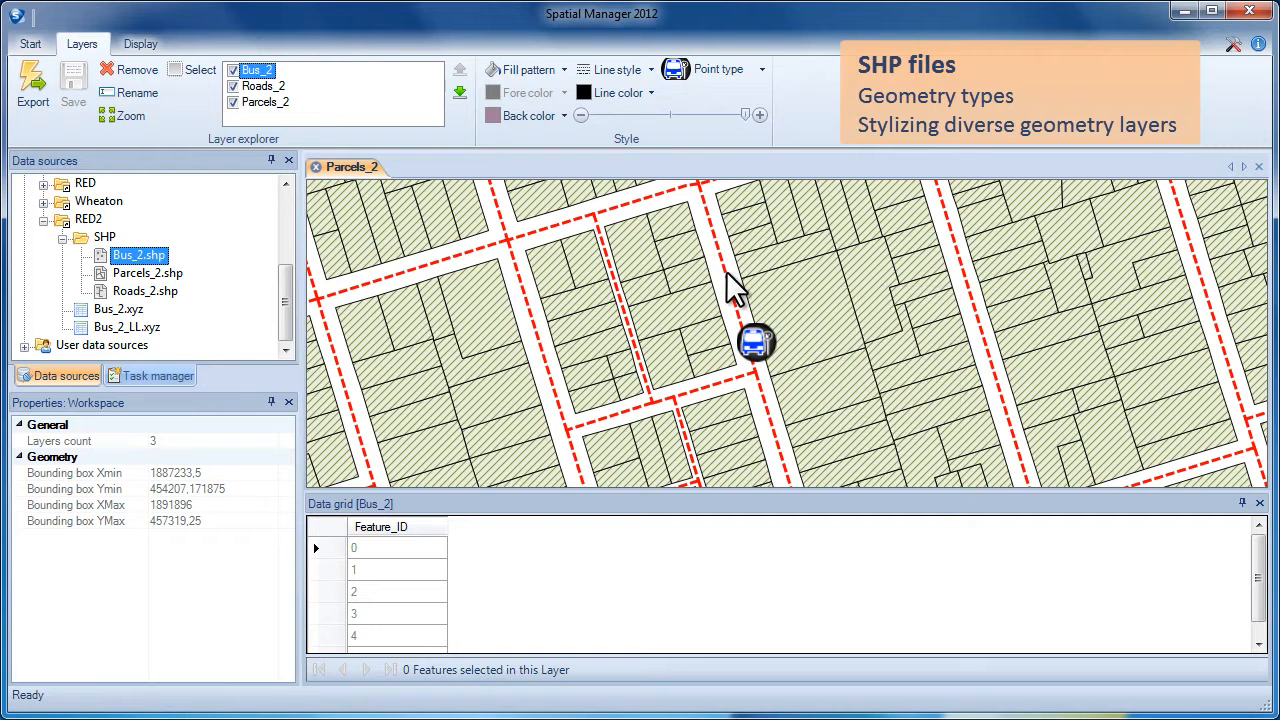
Examine a road segment's attributes and the bus symbols across the styled map
mouse_move(727, 272)
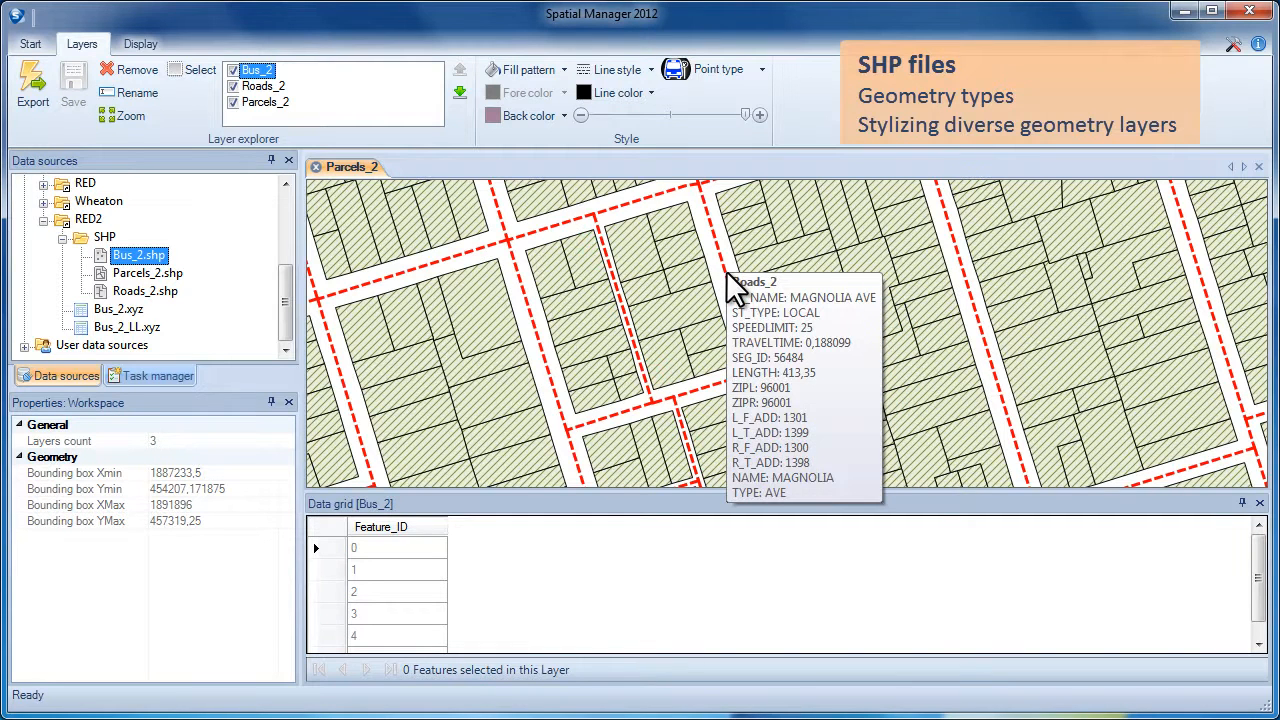
scroll(638, 295, down, 1)
drag(923, 308, 558, 348)
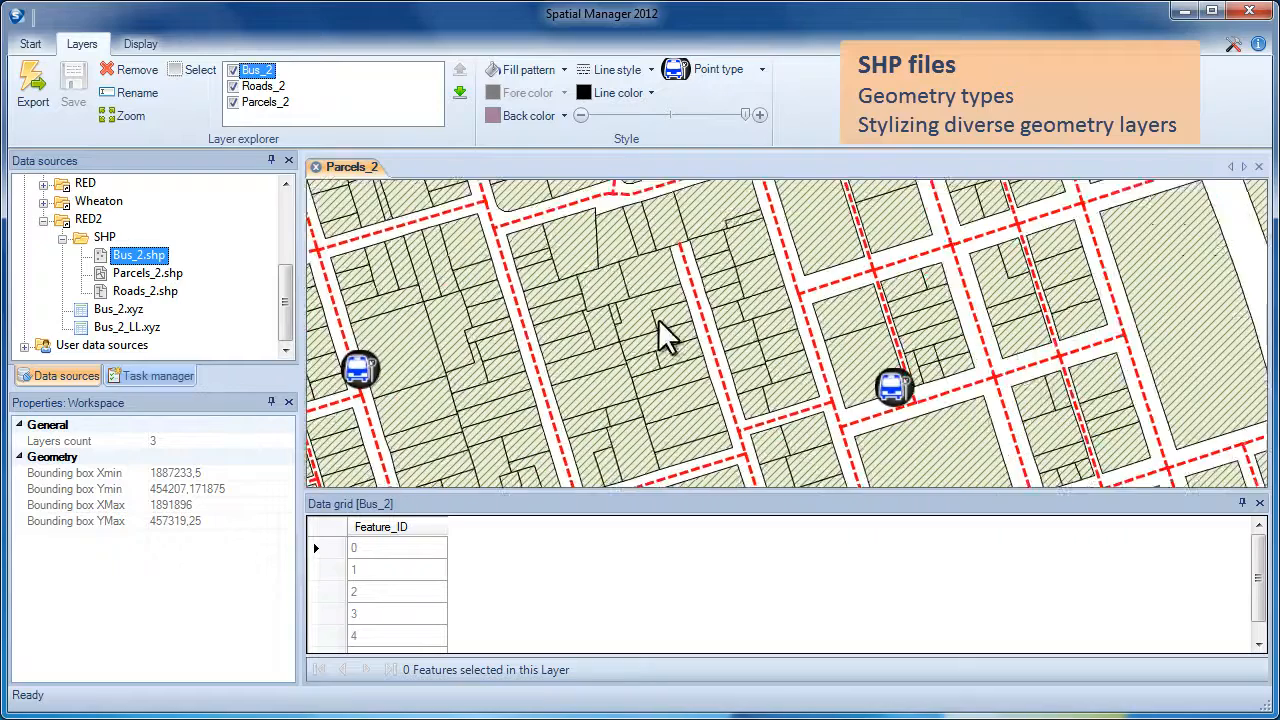
scroll(650, 335, up, 1)
scroll(677, 334, down, 1)
drag(677, 334, 751, 390)
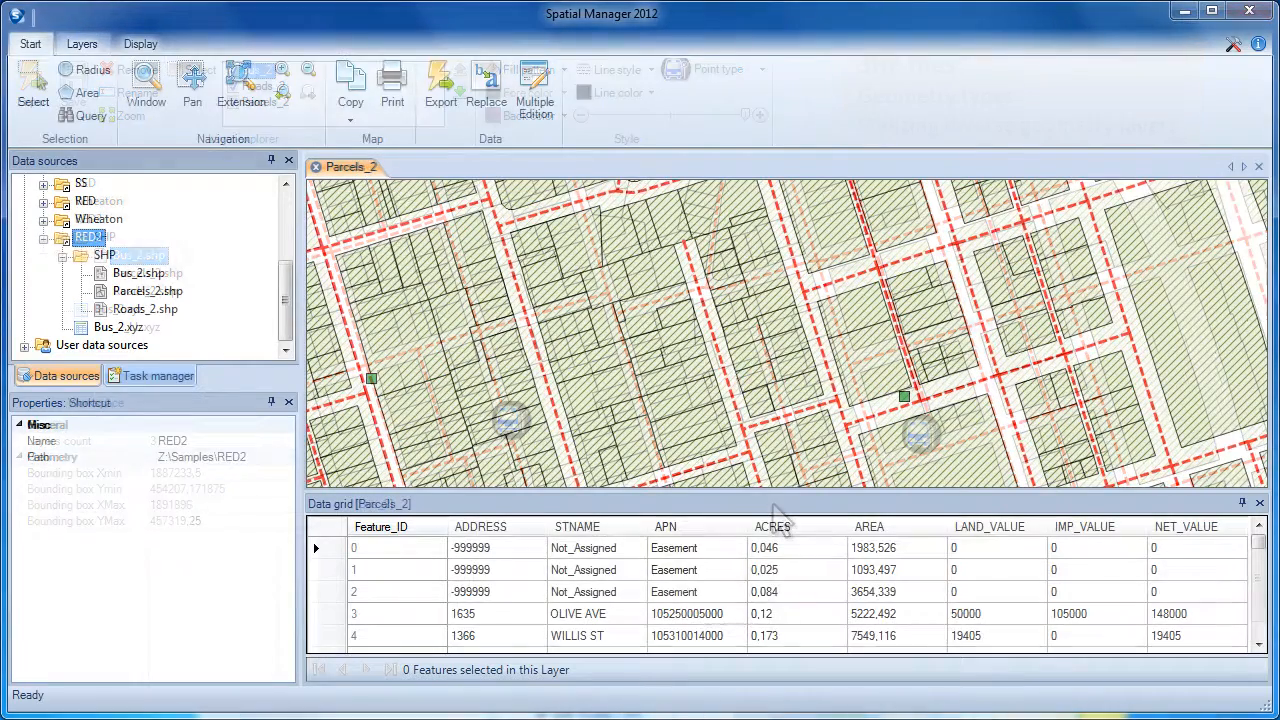
Start a data export task for Bus_2.shp and choose the RED2 shortcut folder as its destination
click(152, 278)
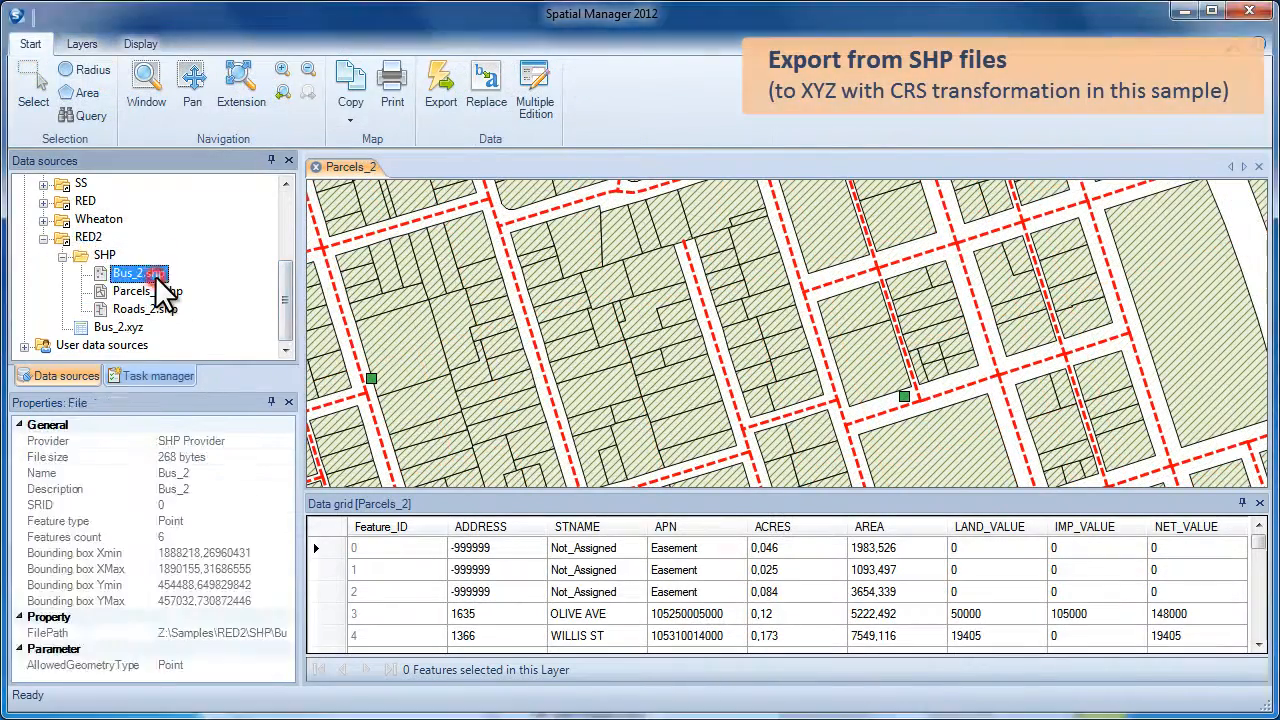
right_click(155, 280)
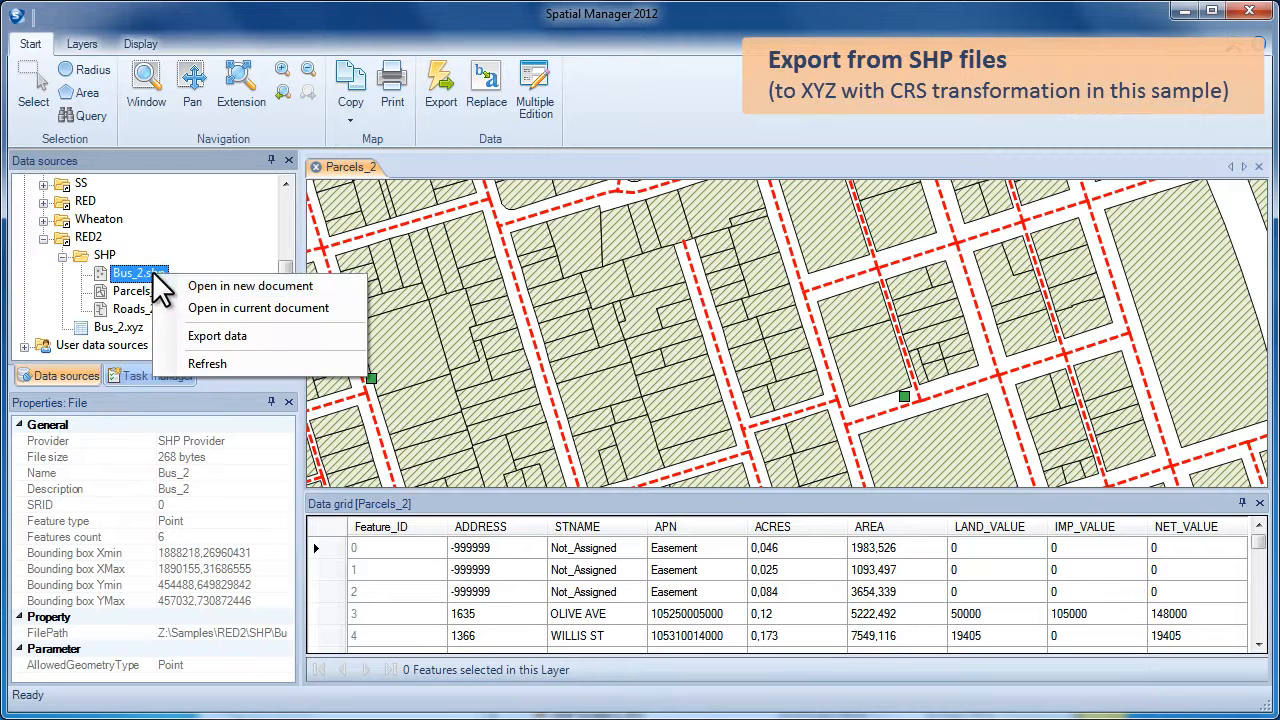
click(217, 340)
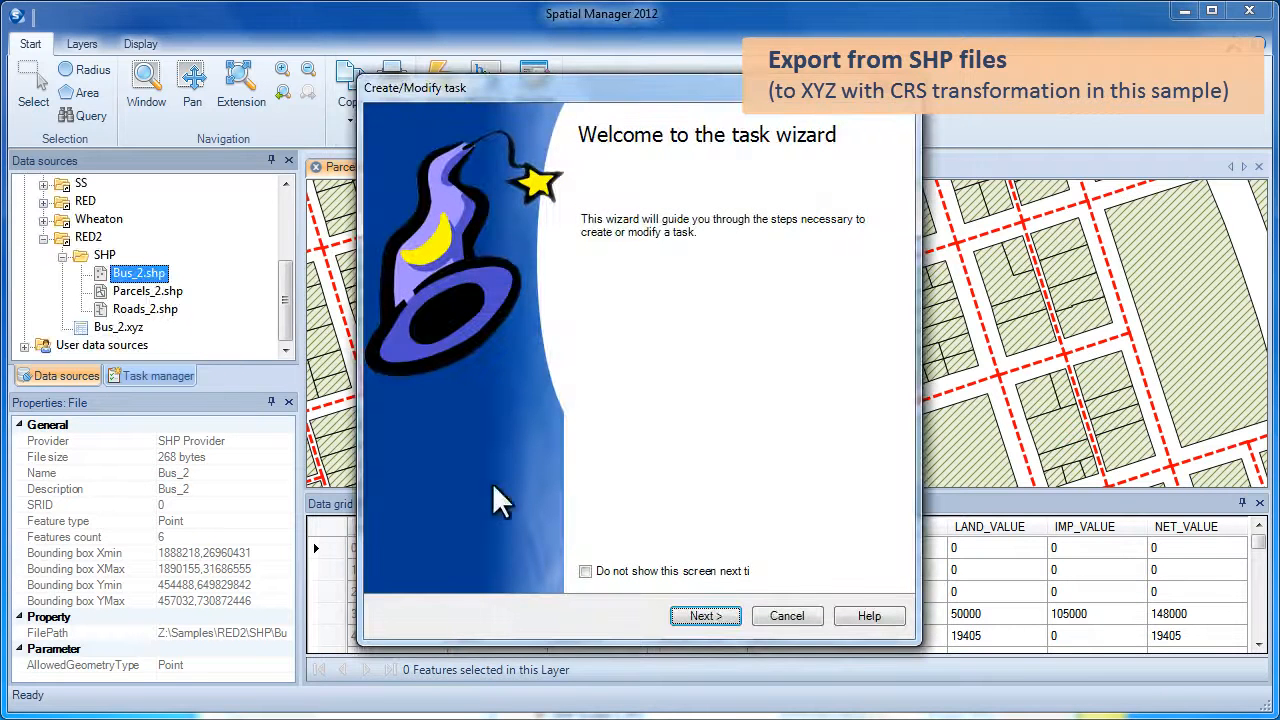
click(703, 617)
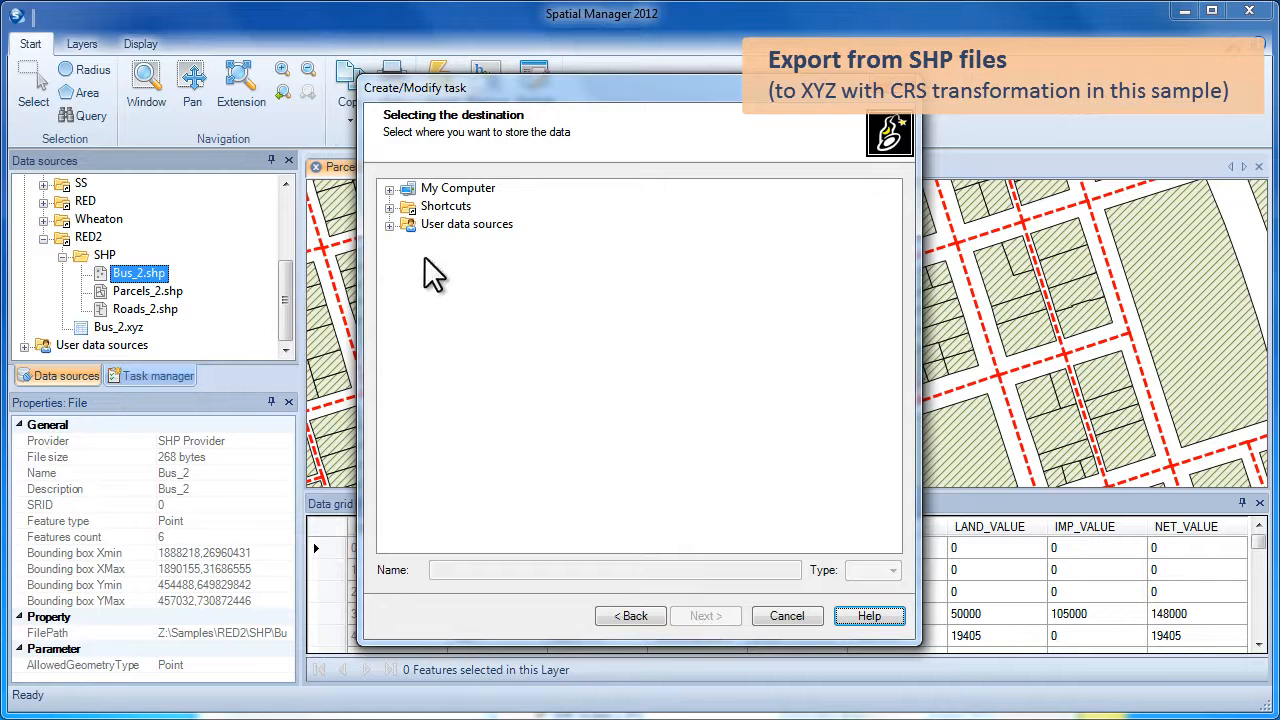
click(389, 206)
click(451, 385)
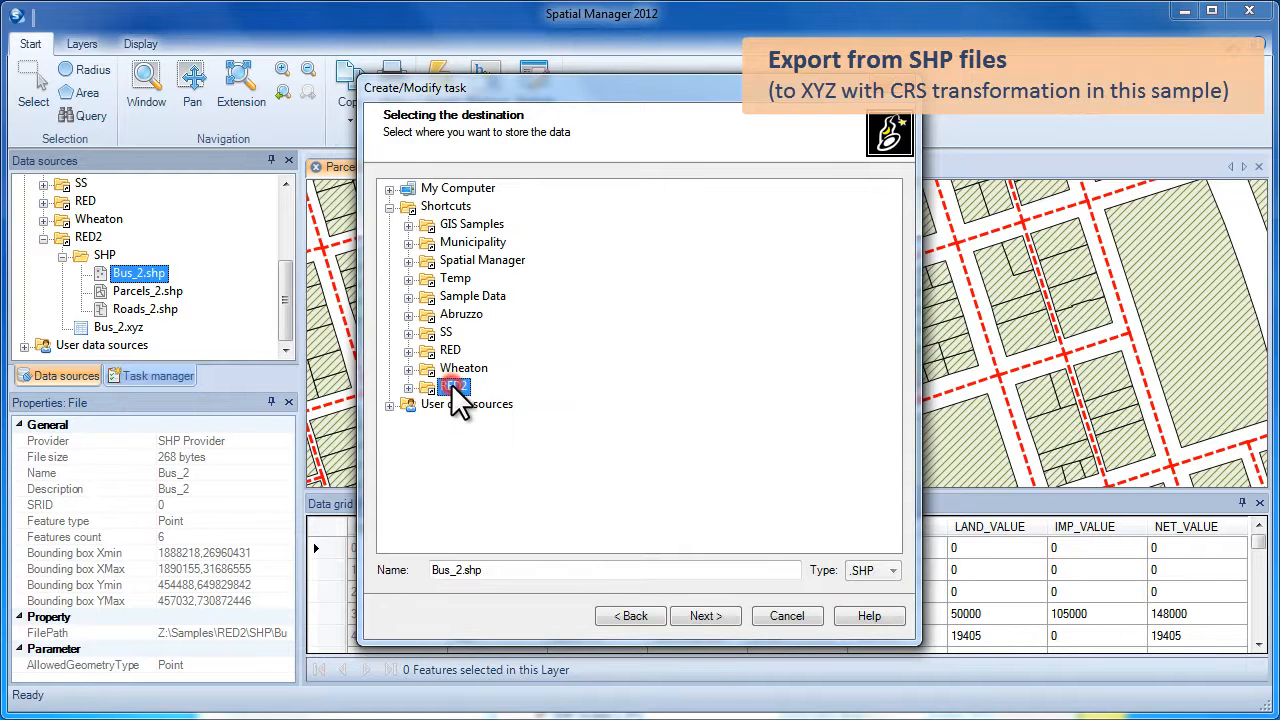
Set the export type to XYZ and name the destination file Bus_2LL.xyz
click(890, 570)
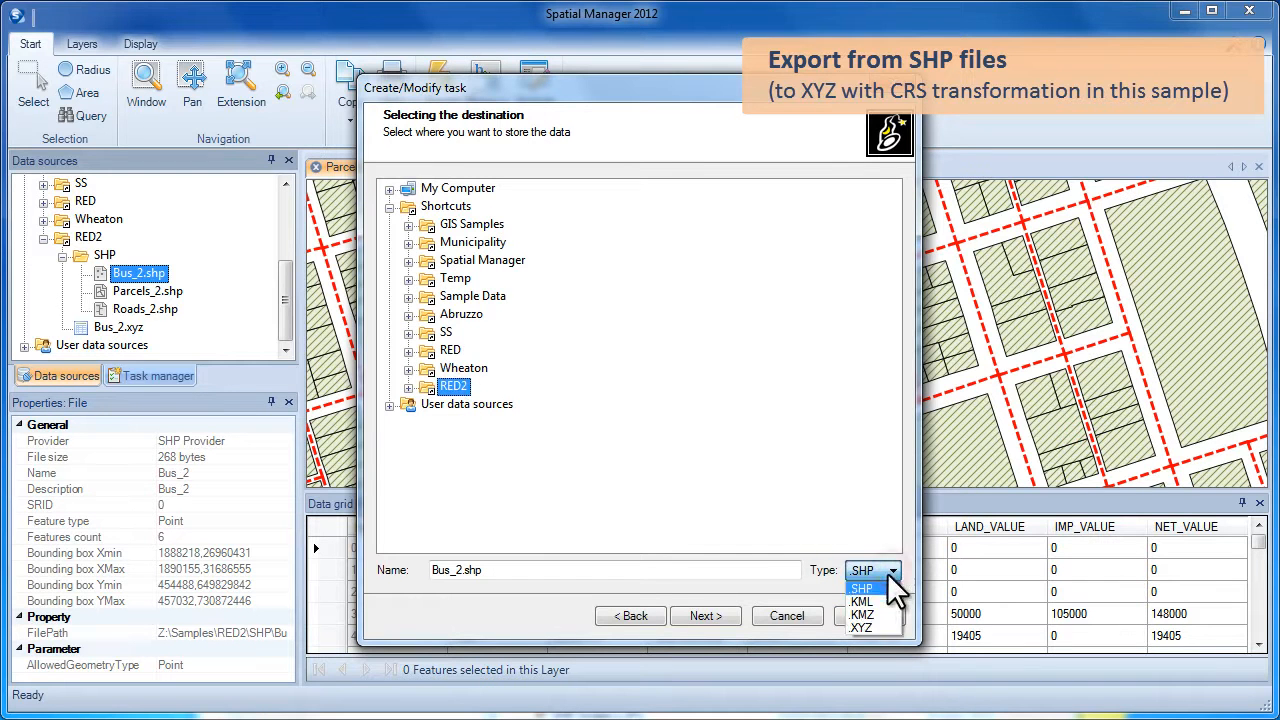
click(862, 627)
click(462, 570)
text(LL)
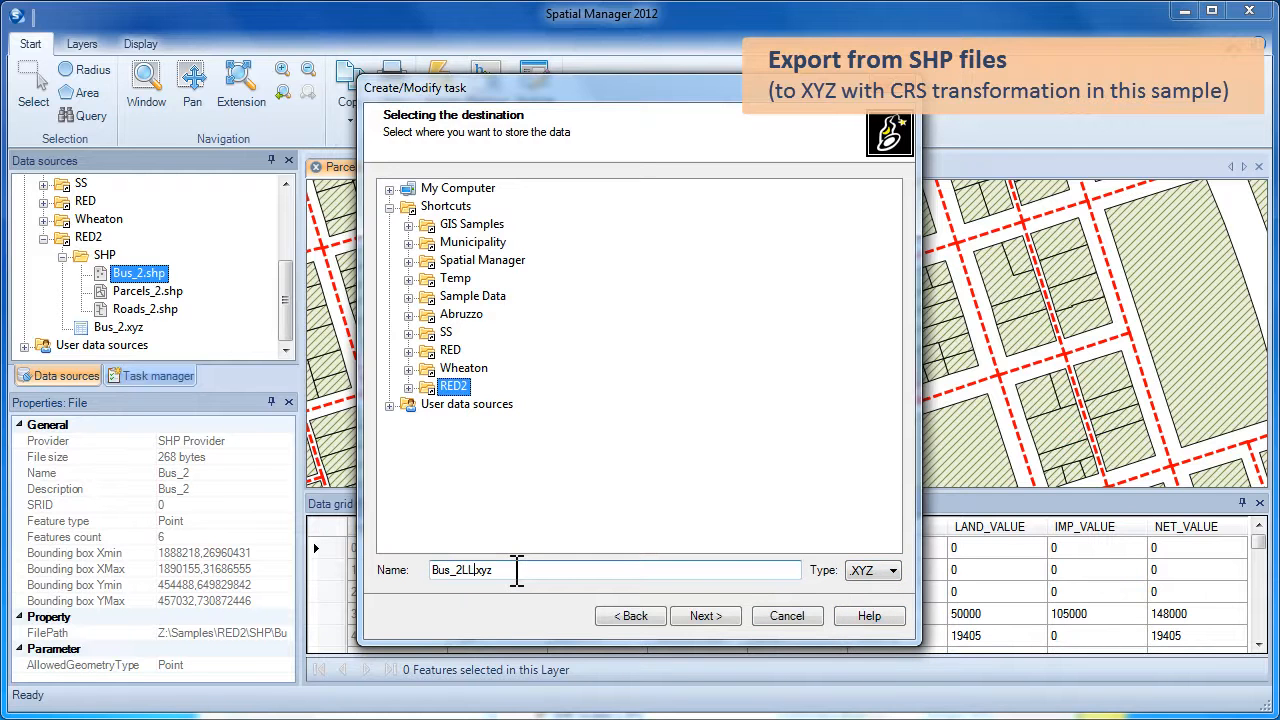
click(705, 616)
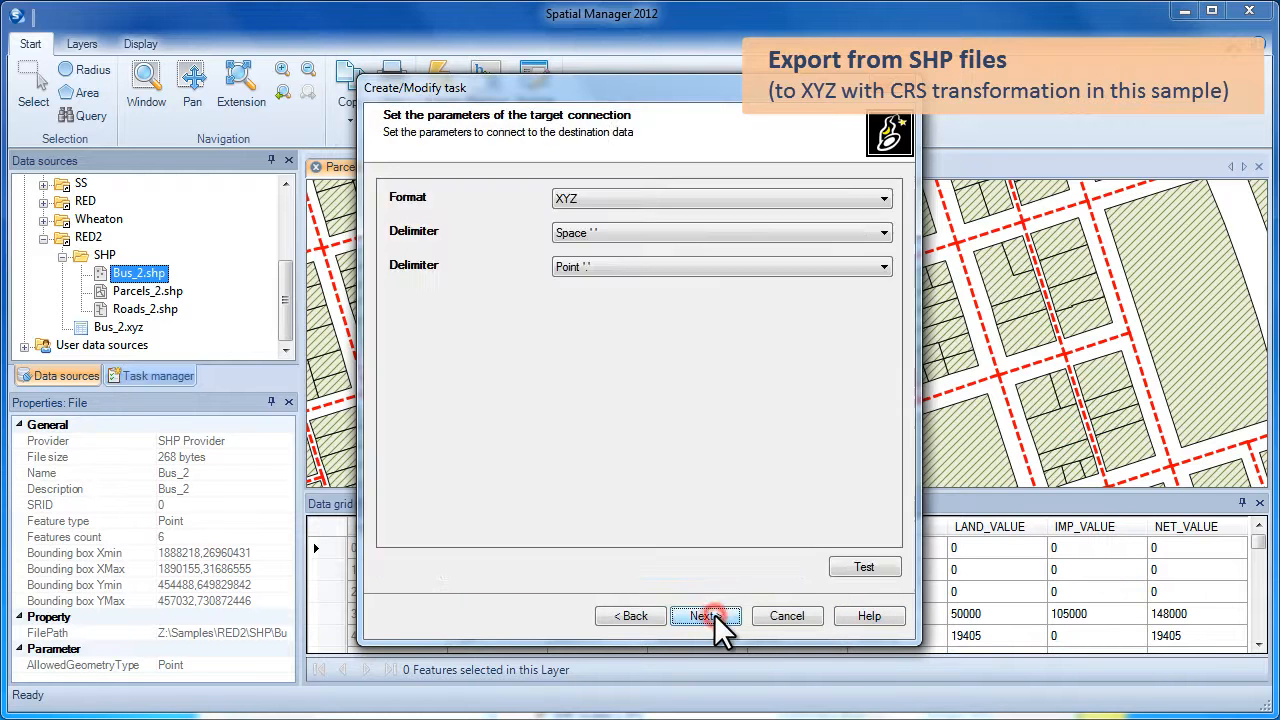
Review the available format and delimiter options for the XYZ target connection
click(737, 199)
click(737, 199)
click(725, 231)
click(725, 245)
click(717, 262)
click(717, 264)
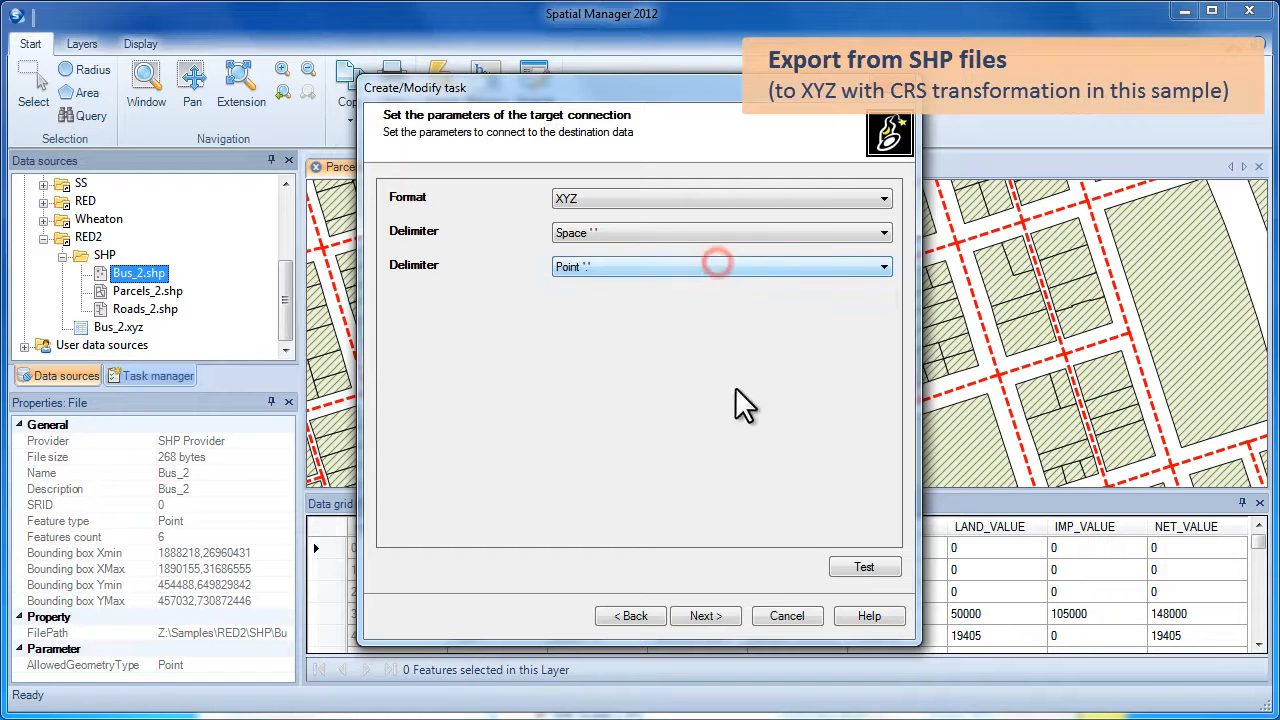
Enable coordinate transformation for the export and set the source CRS to code 26741, NAD27 / California zone I
click(712, 618)
click(512, 335)
click(868, 366)
text(26741)
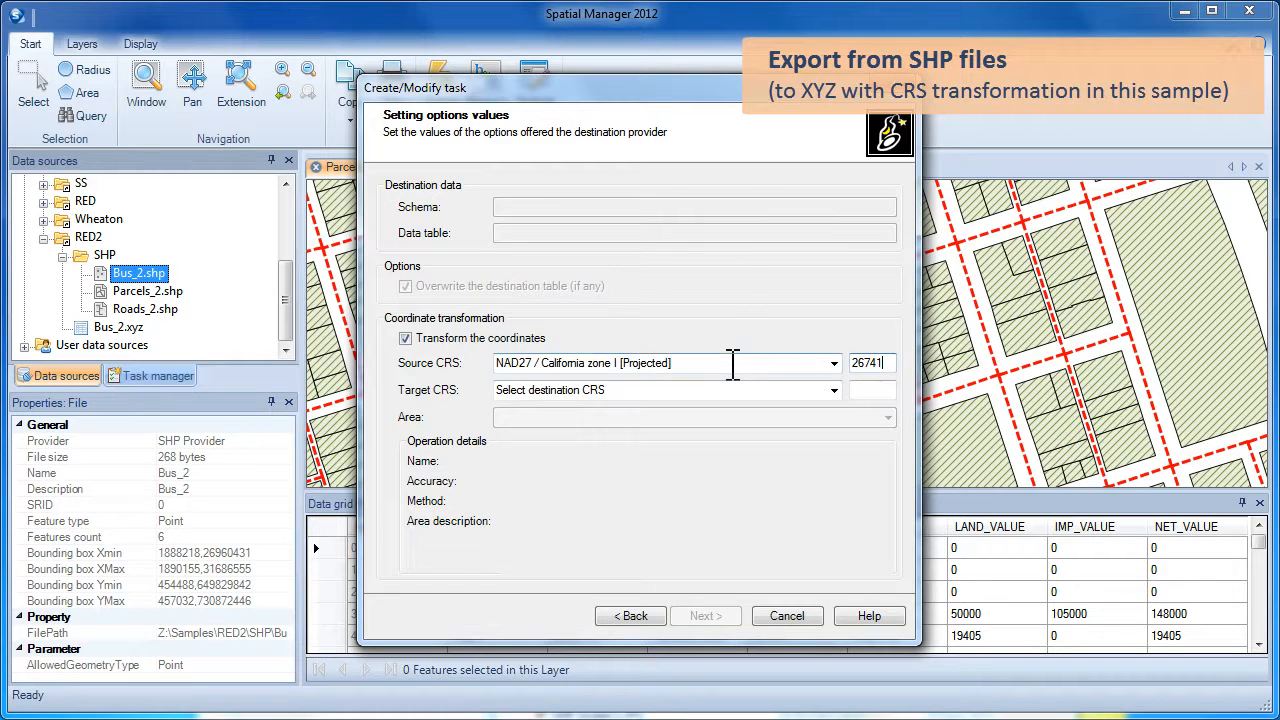
drag(735, 363, 500, 363)
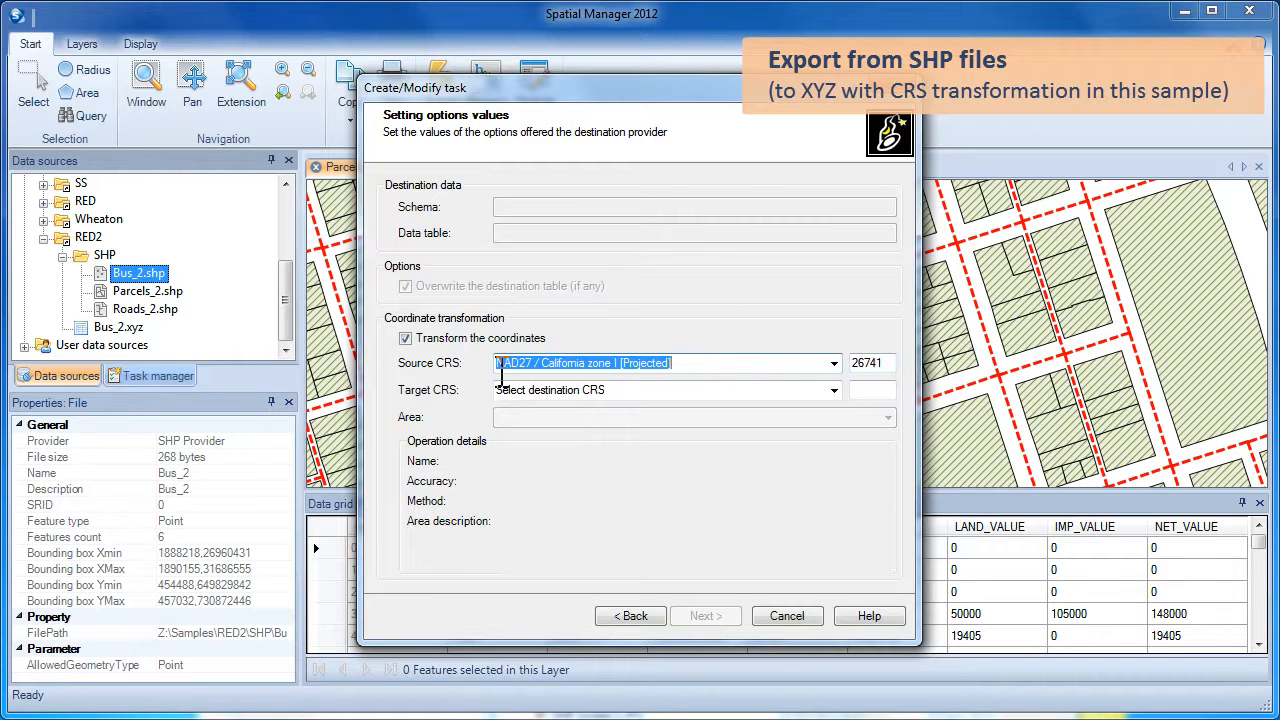
Set the target CRS to code 4326, WGS 84, and the transformation area to USA - CONUS - onshore
click(862, 390)
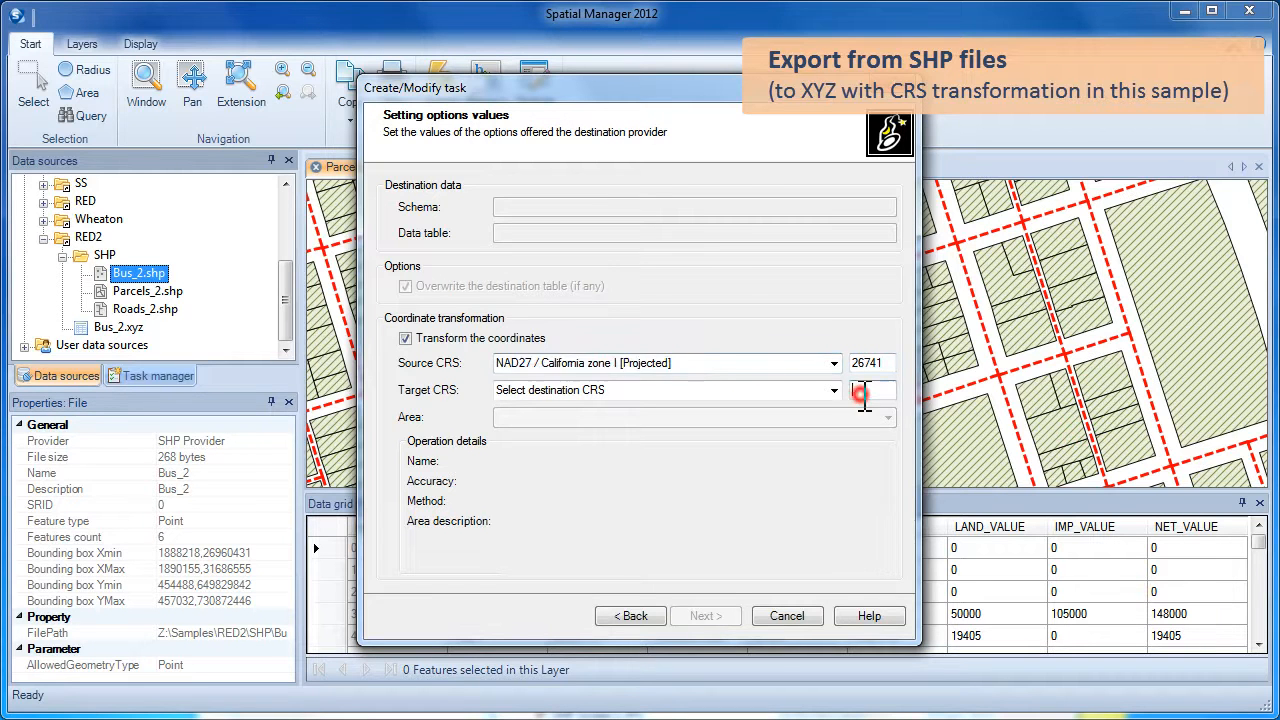
text(4326)
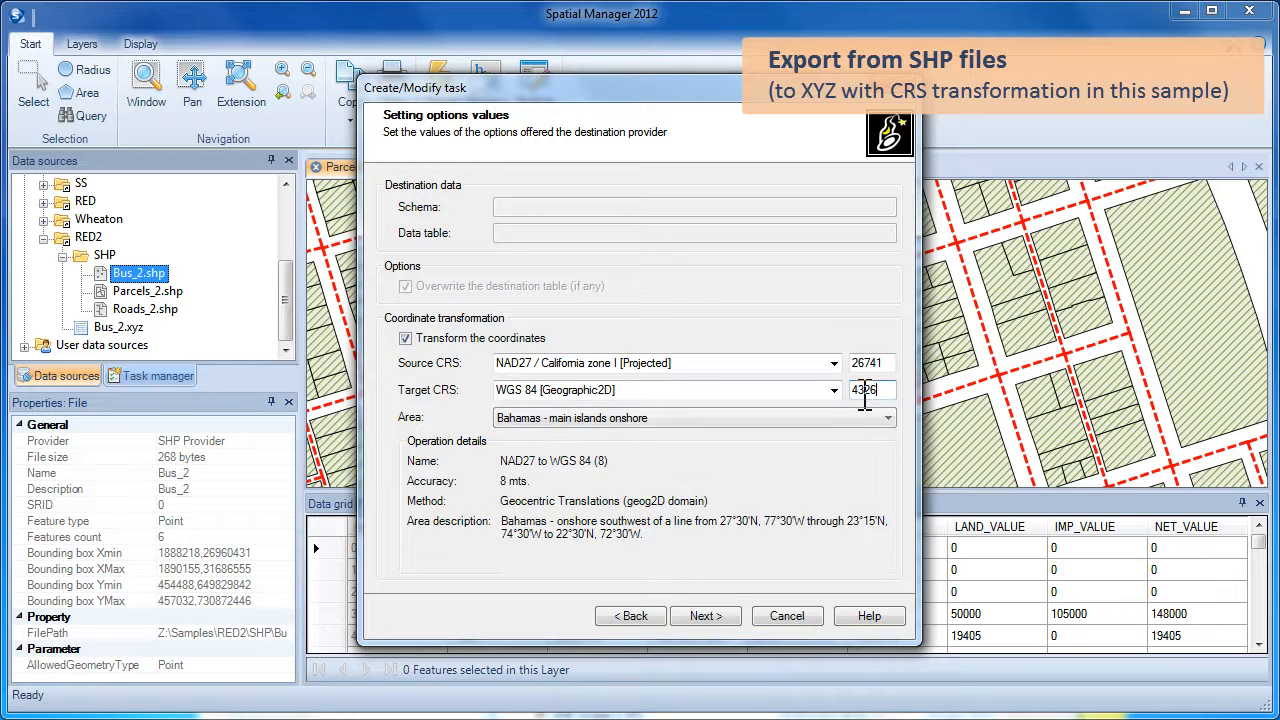
click(670, 390)
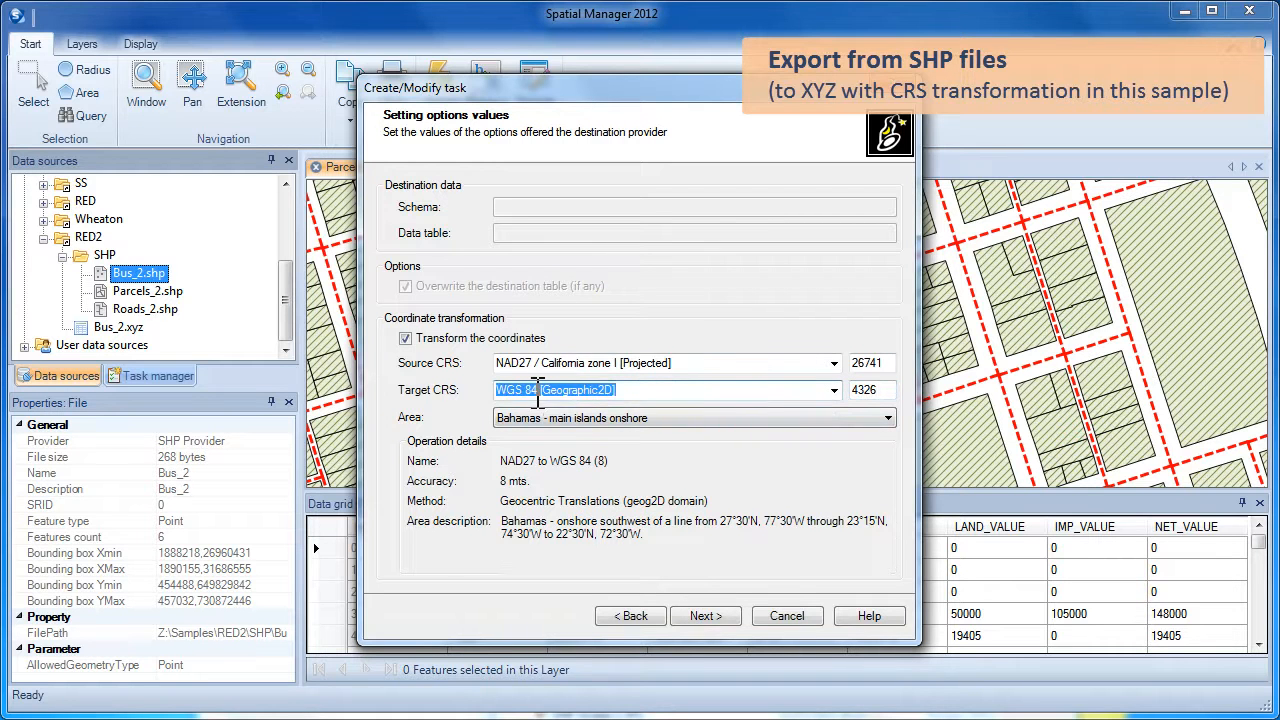
drag(679, 85, 679, 26)
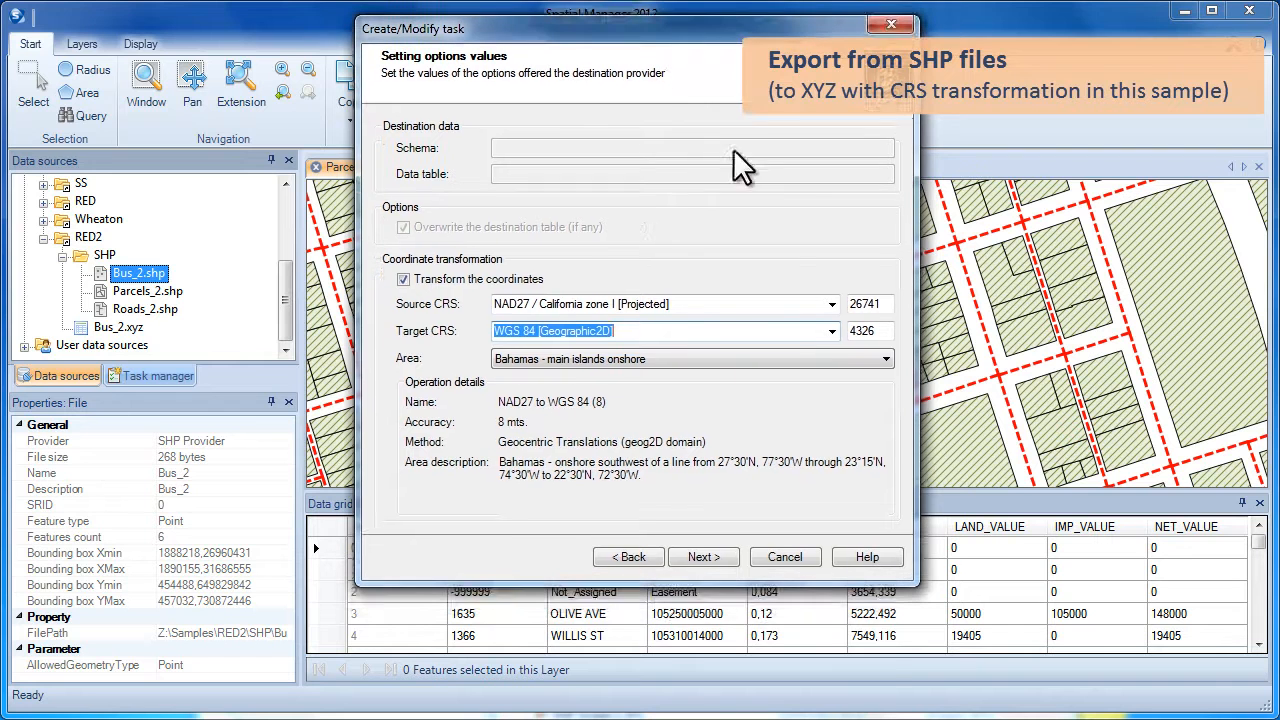
click(883, 360)
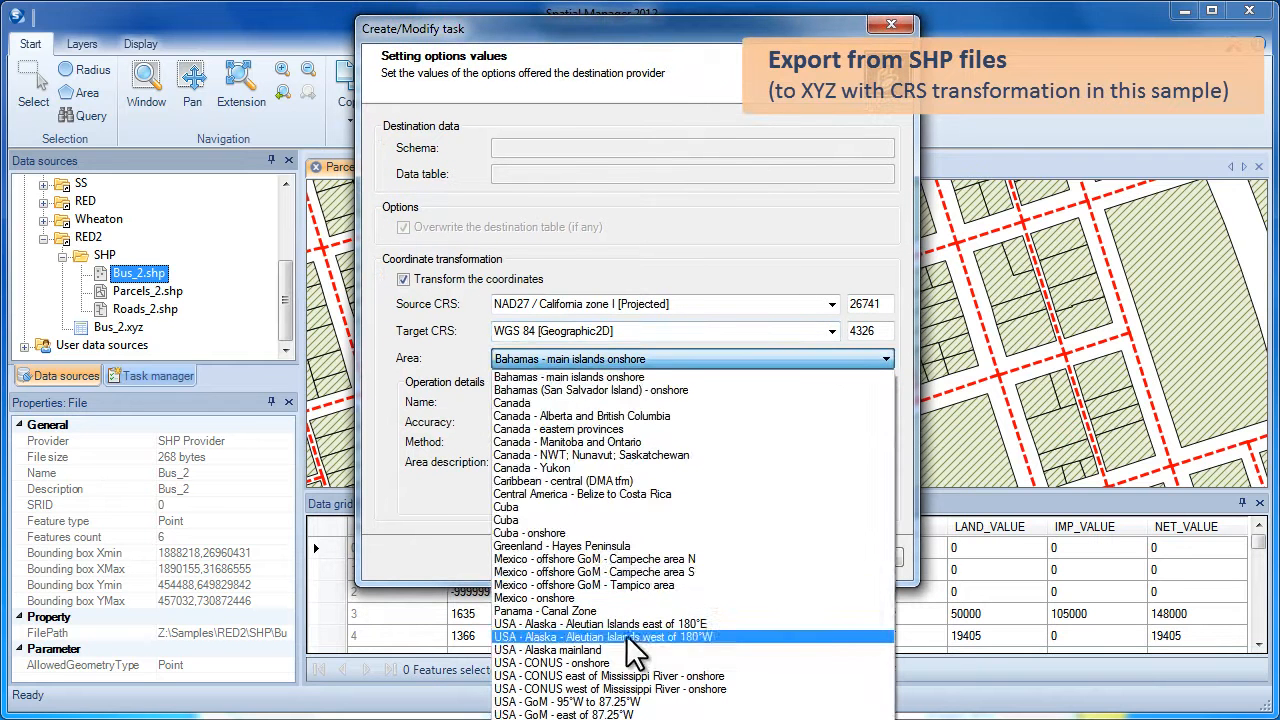
click(616, 658)
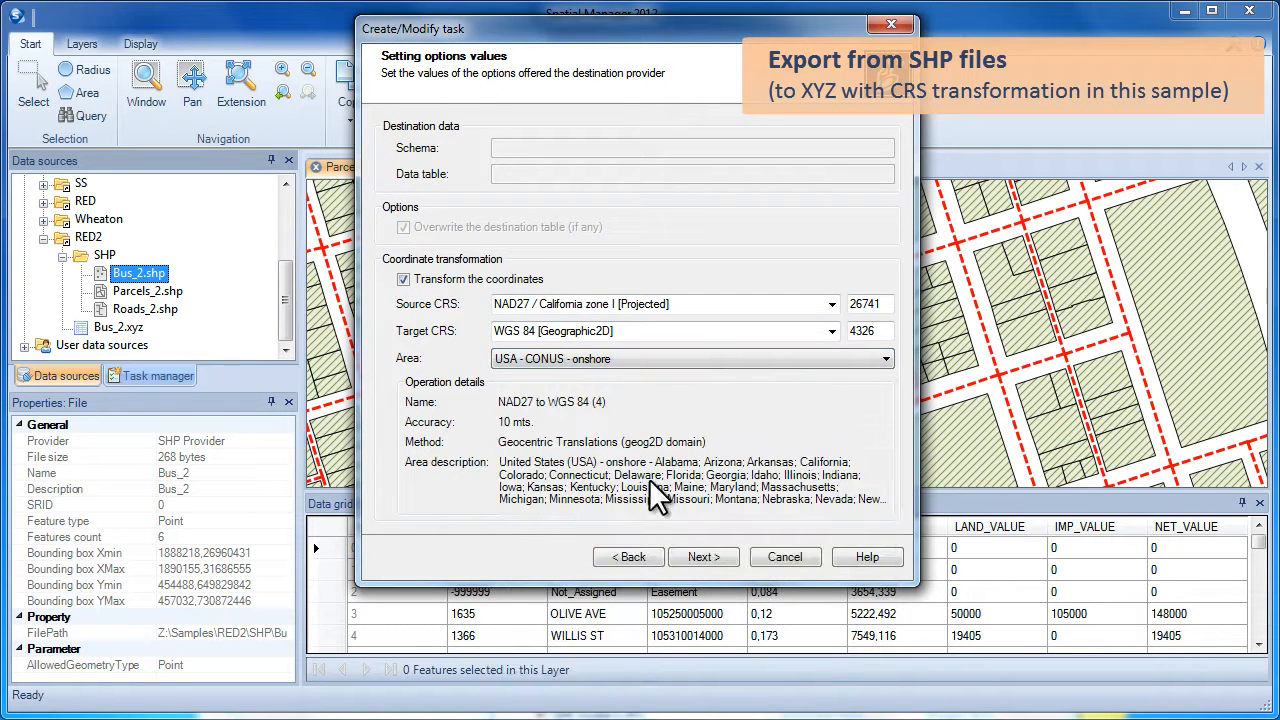
Run the Bus_2LL.xyz export task immediately without saving it and close the run report
click(700, 557)
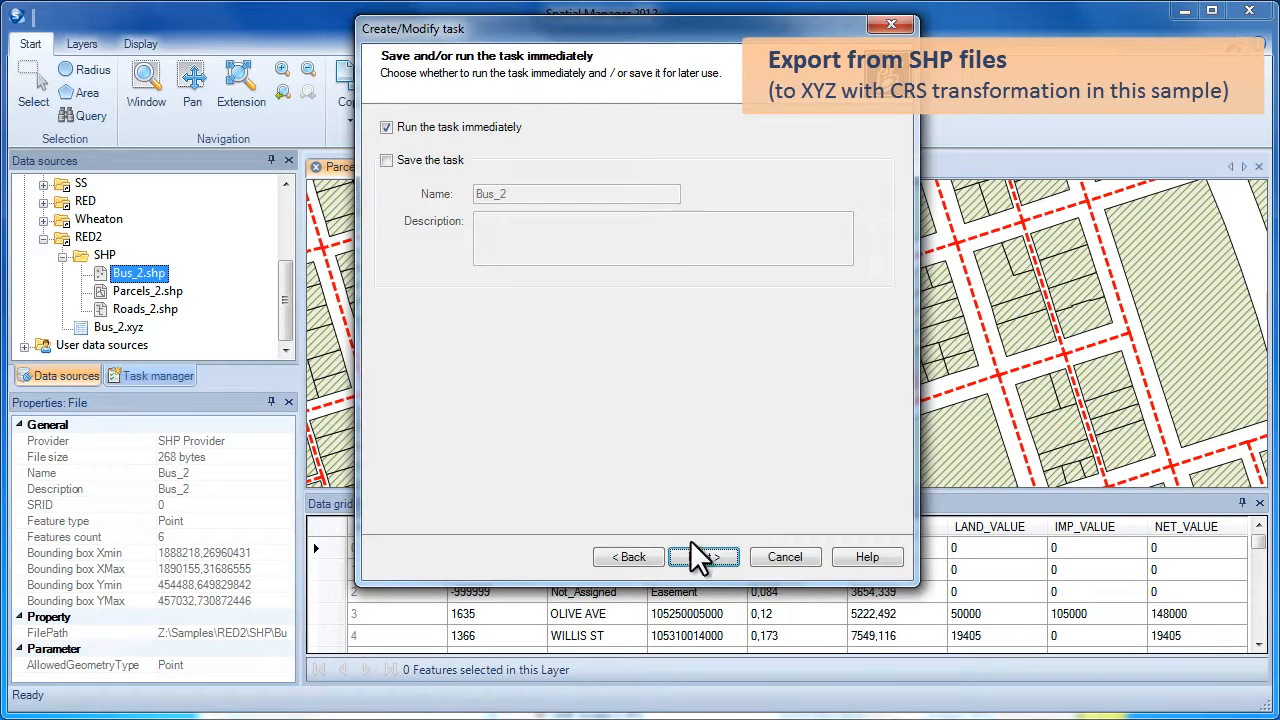
click(700, 557)
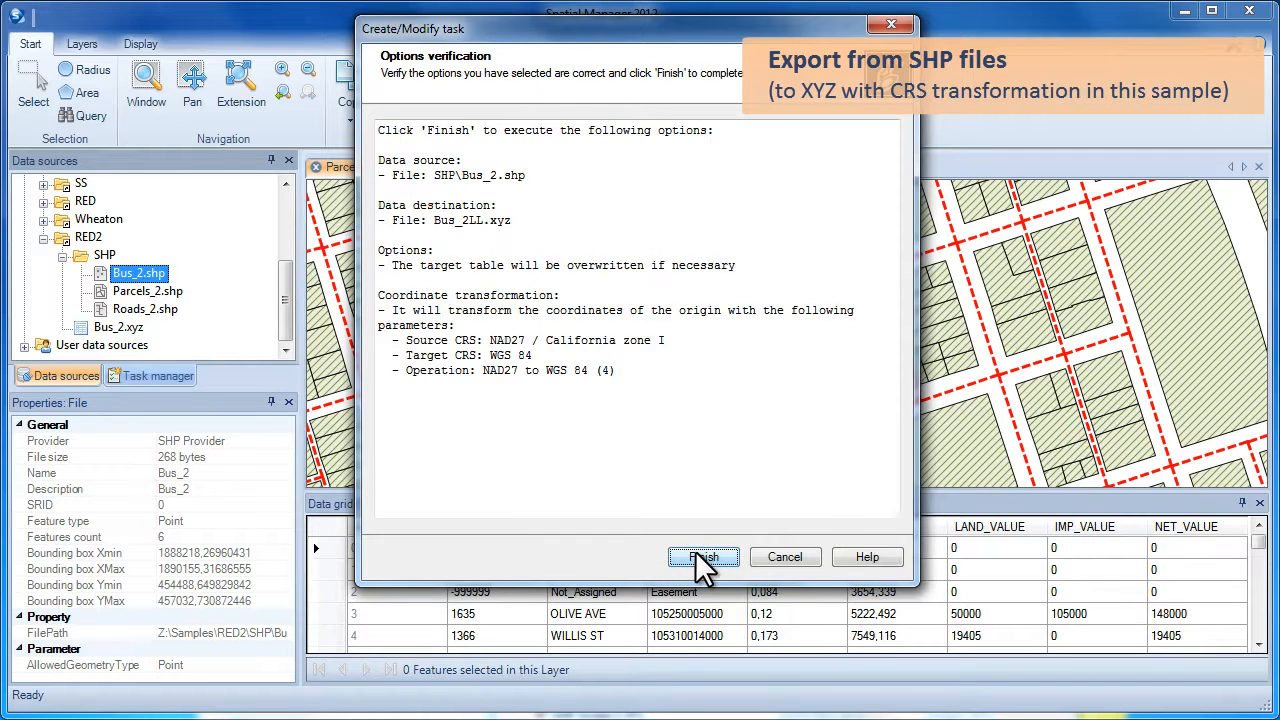
click(700, 557)
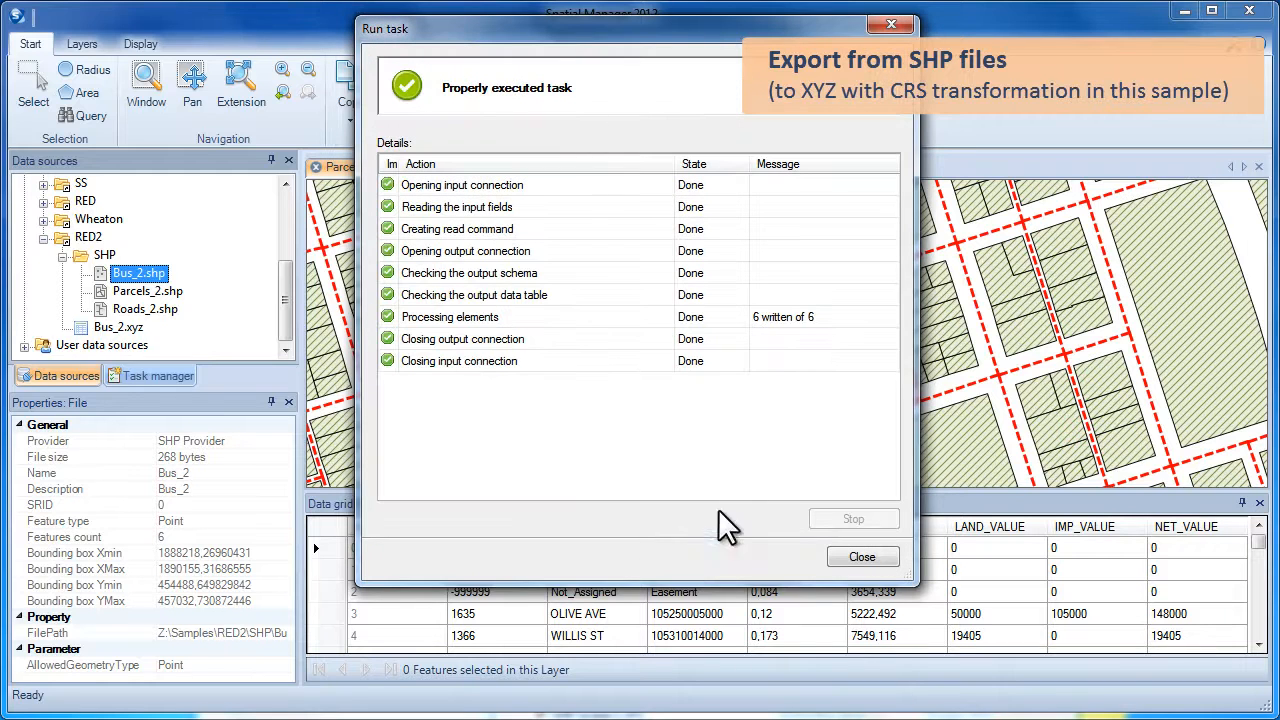
click(847, 551)
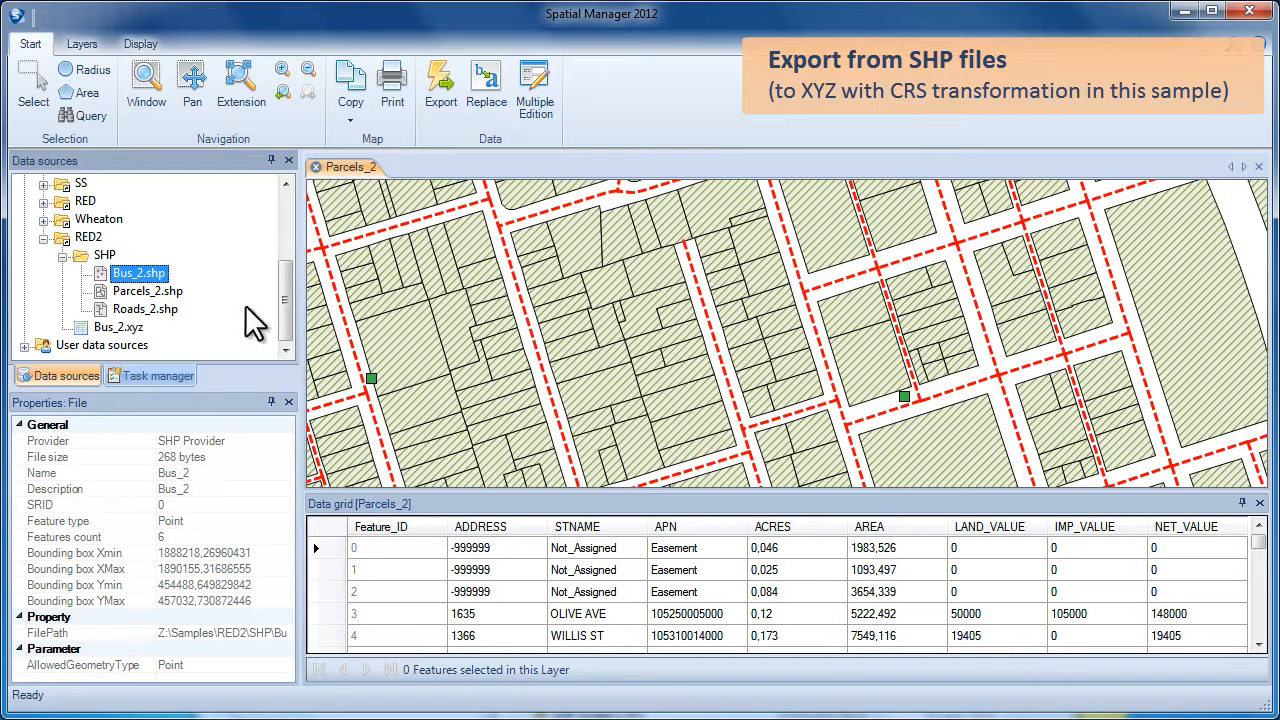
Refresh the RED2 shortcut folder in the data sources to list the exported file
click(84, 236)
right_click(84, 237)
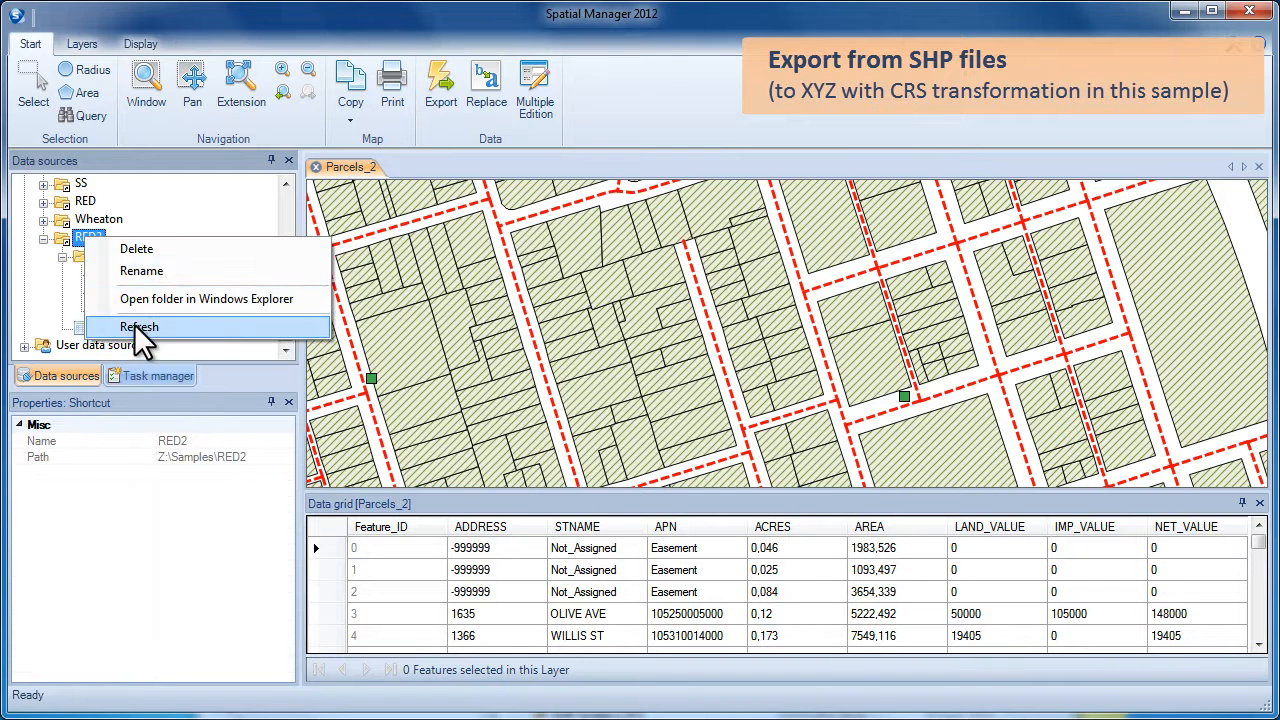
click(140, 330)
scroll(276, 320, down, 1)
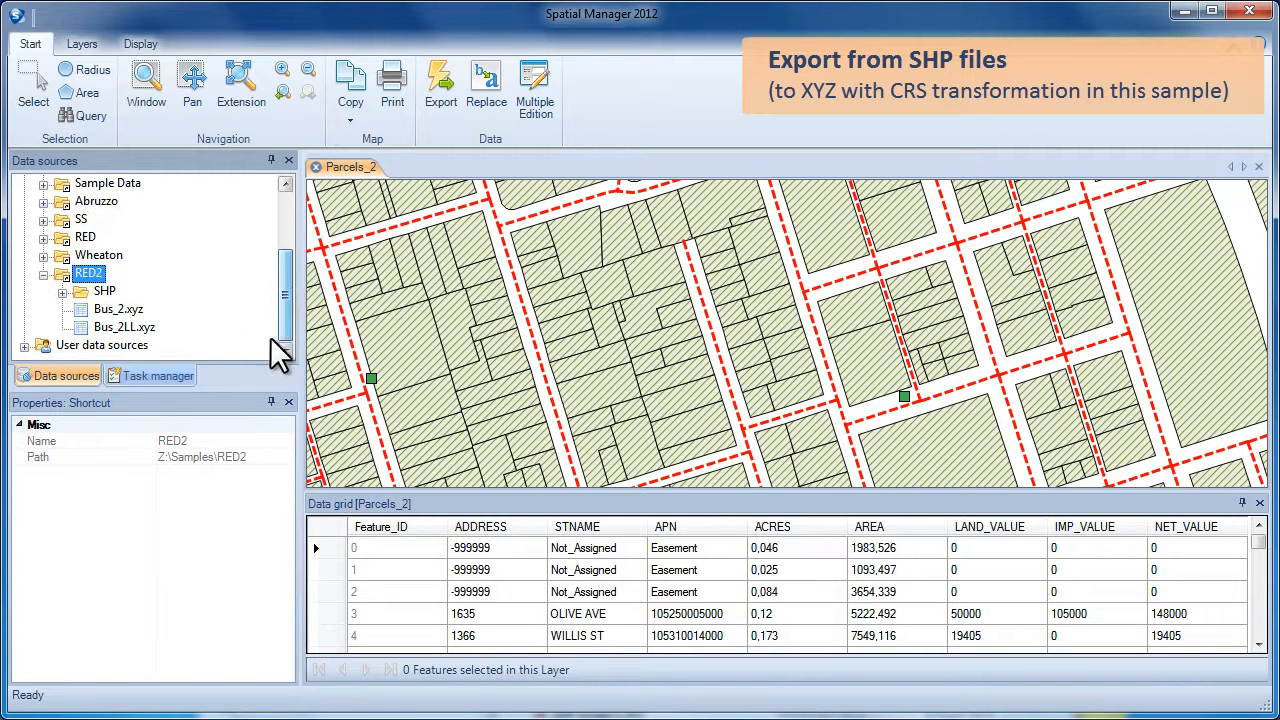
Open Bus_2LL.xyz in a new document with XYZ format, space delimiter and point decimal separator, and select one bus stop point
click(145, 330)
right_click(148, 338)
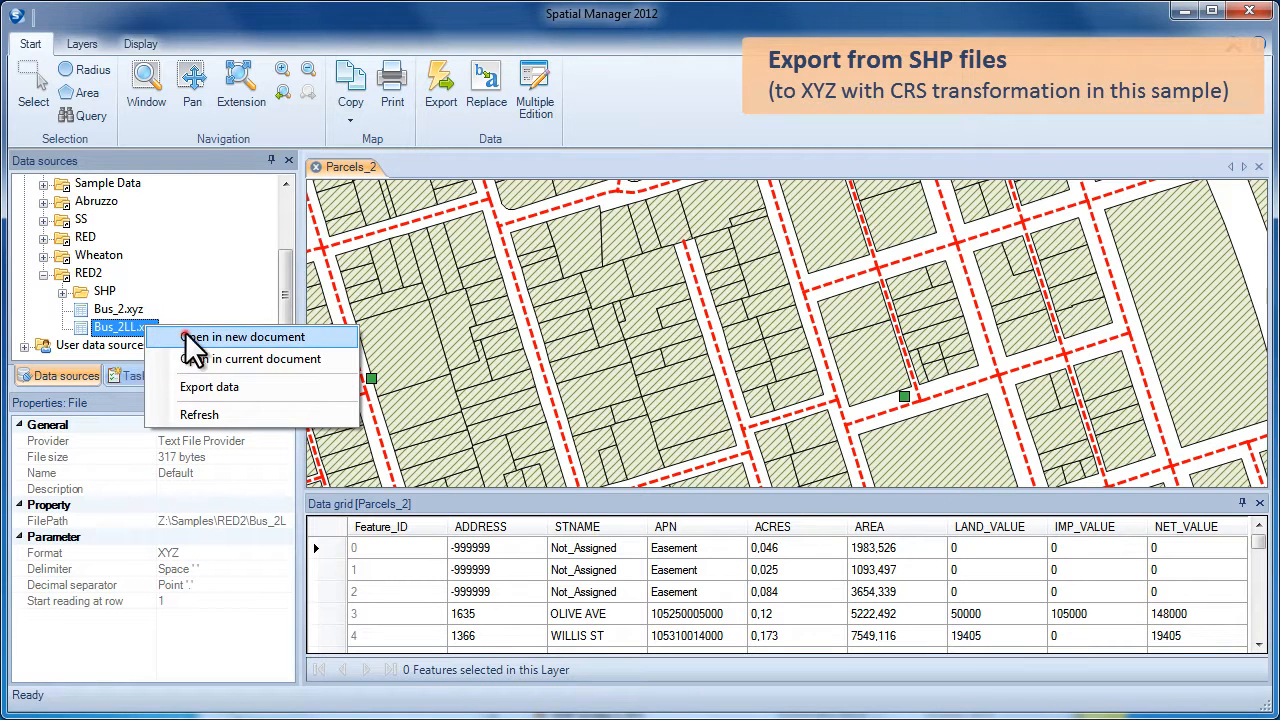
click(185, 336)
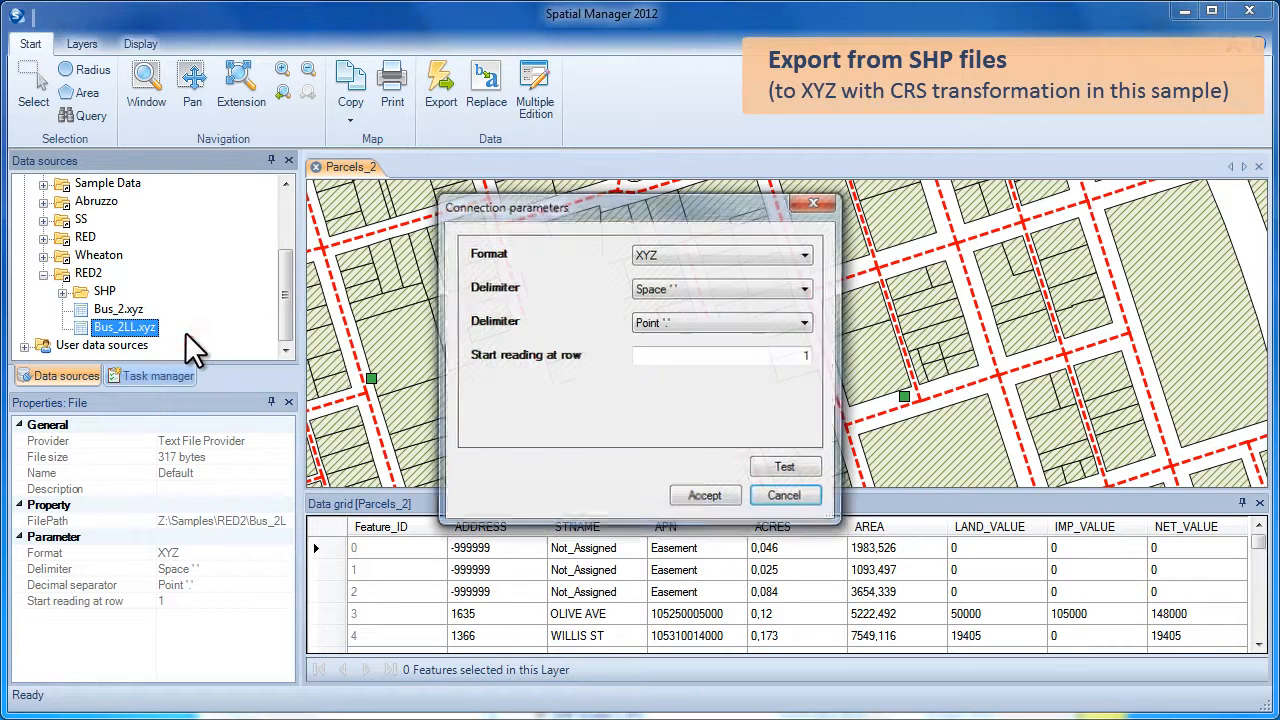
click(688, 496)
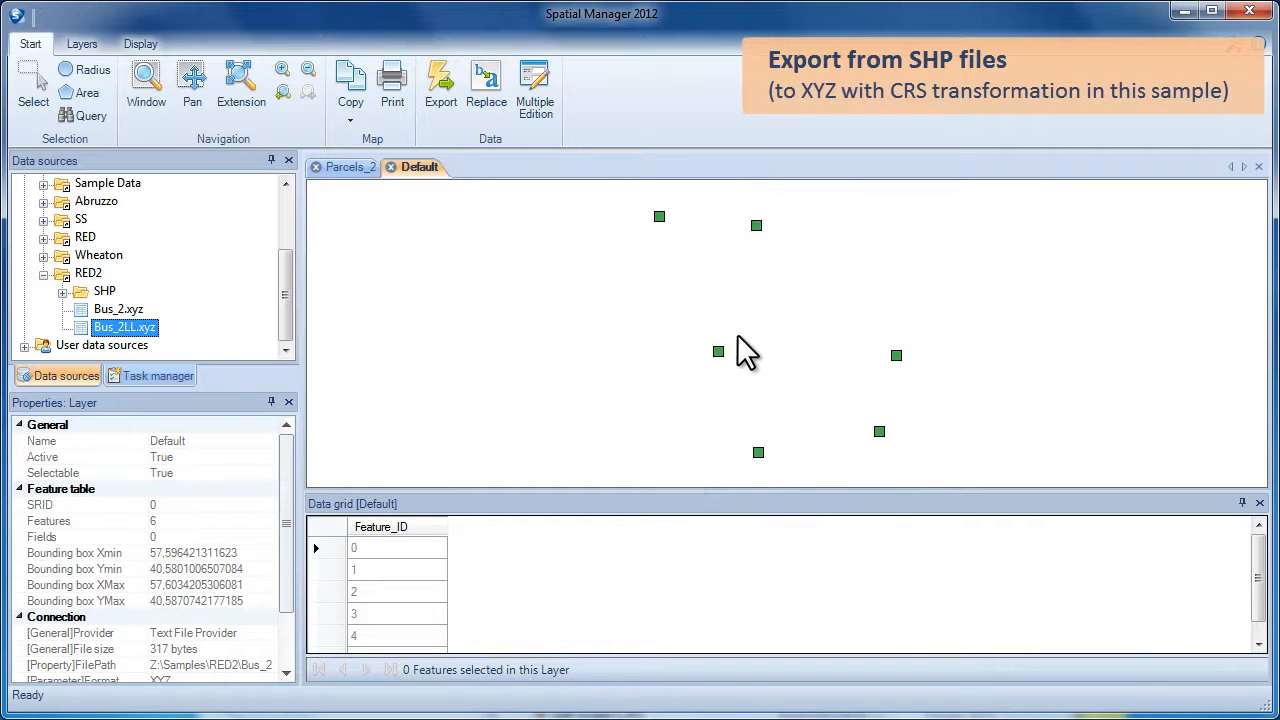
click(719, 351)
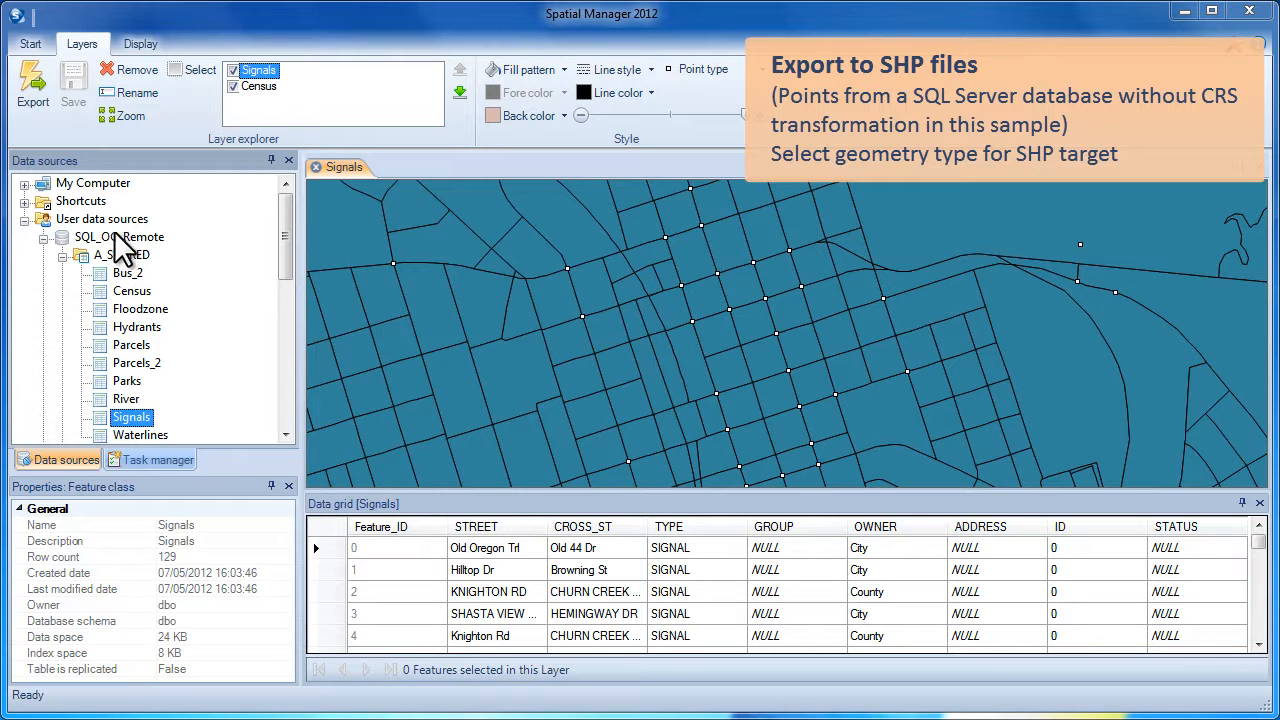
Start exporting the Signals table from the A_SM_RED schema to Signals.shp in the Sample Data shortcut, with type SHP
right_click(134, 413)
click(168, 473)
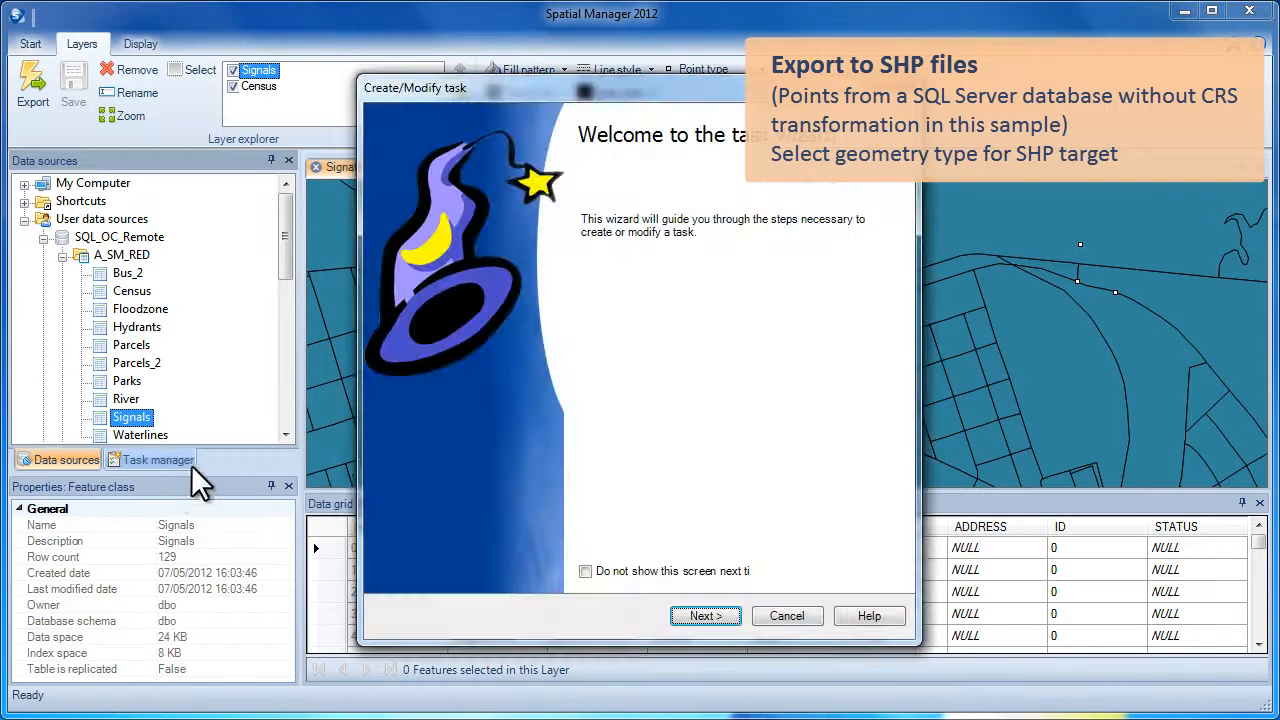
click(693, 614)
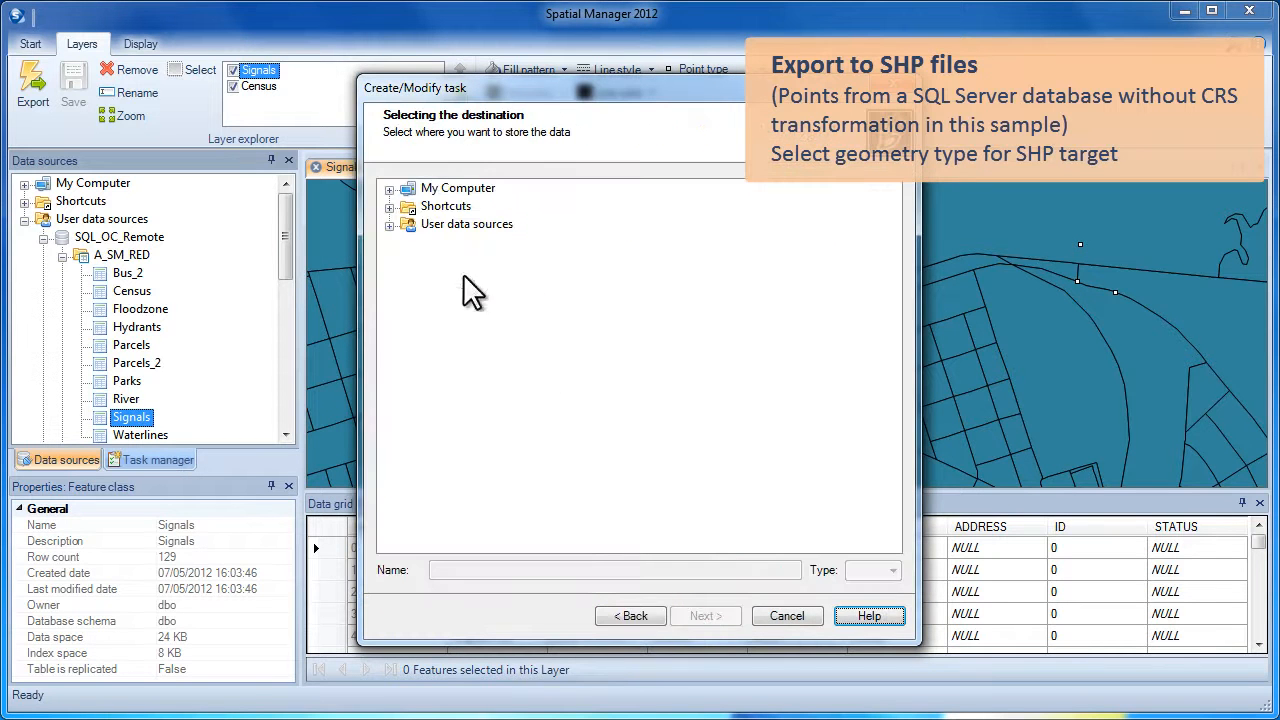
click(389, 206)
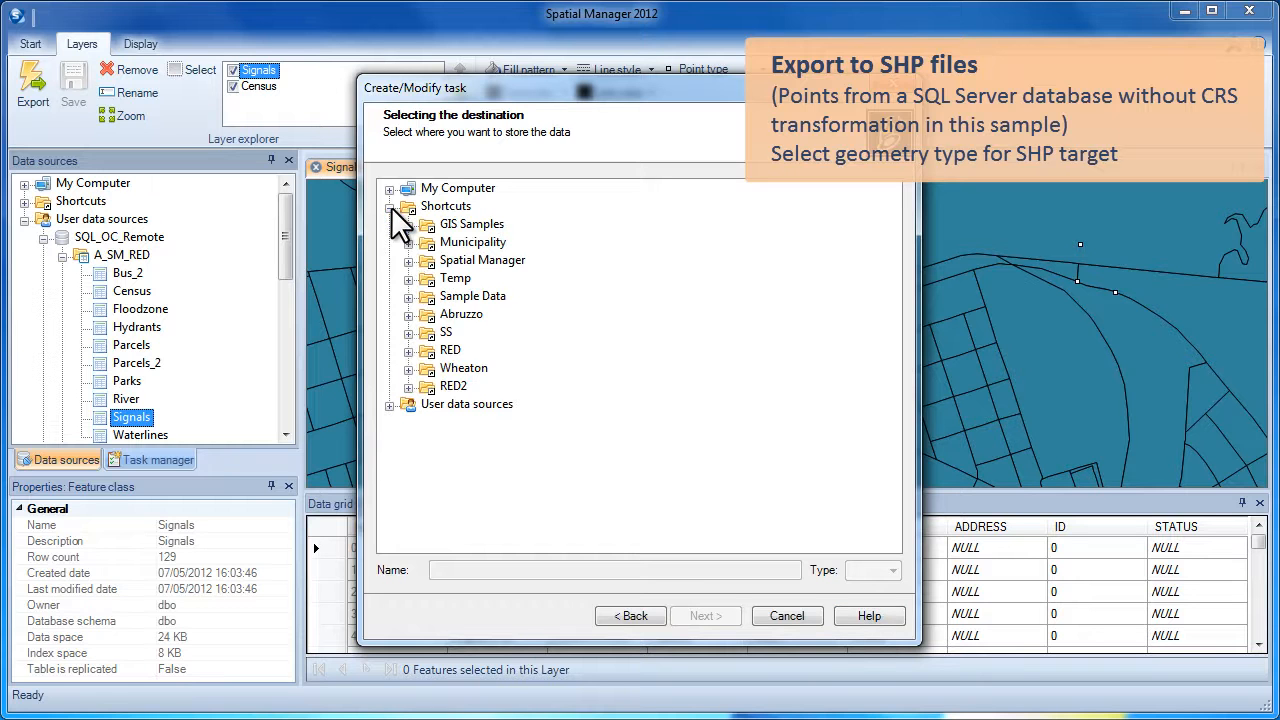
click(460, 298)
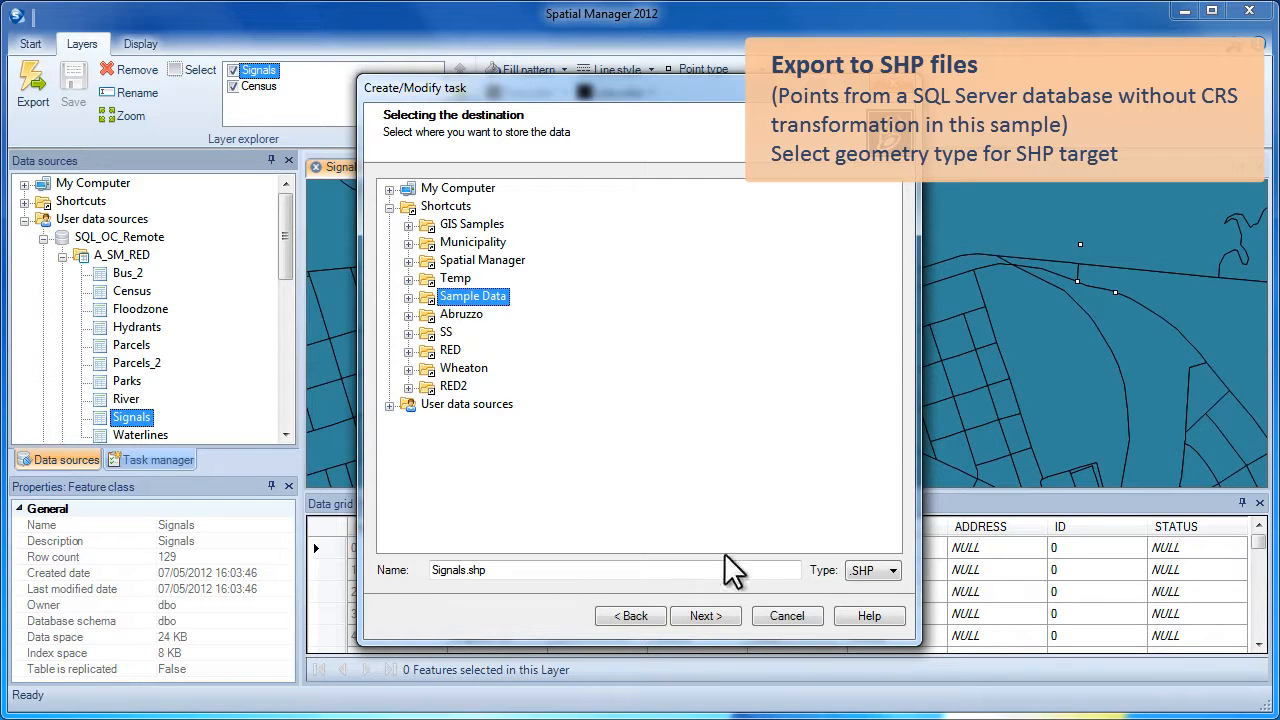
click(878, 569)
click(878, 569)
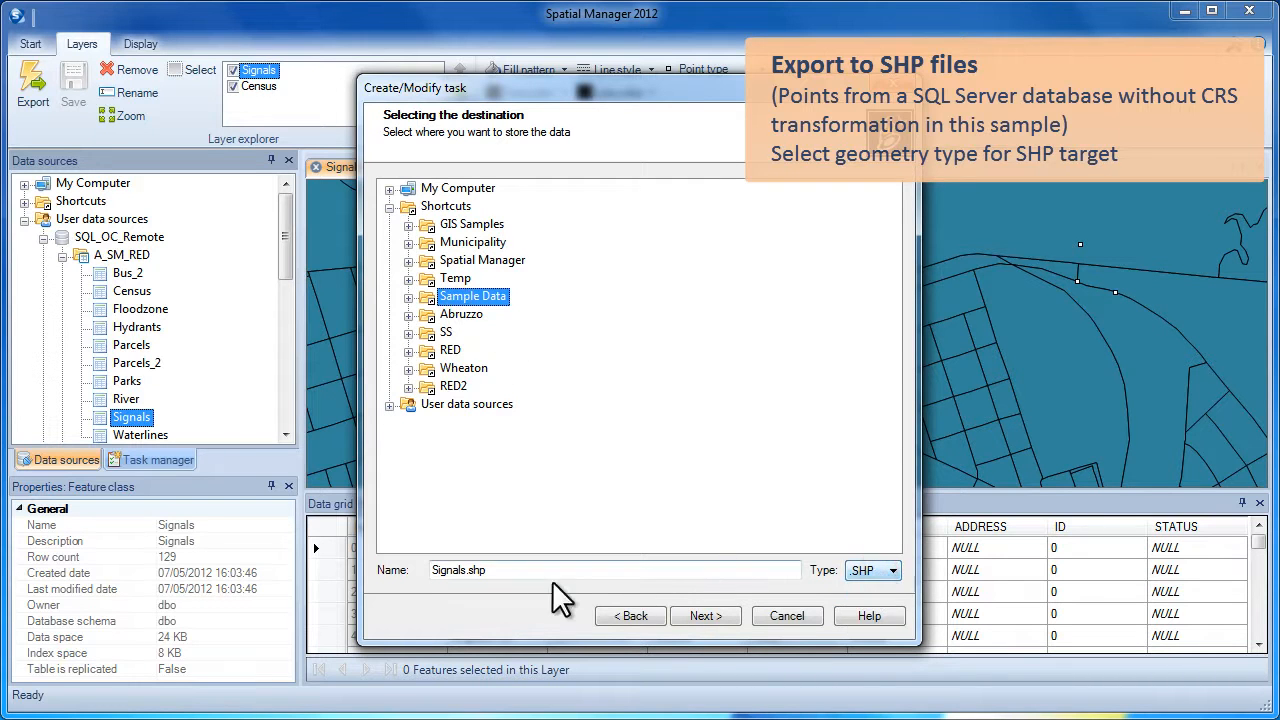
click(697, 612)
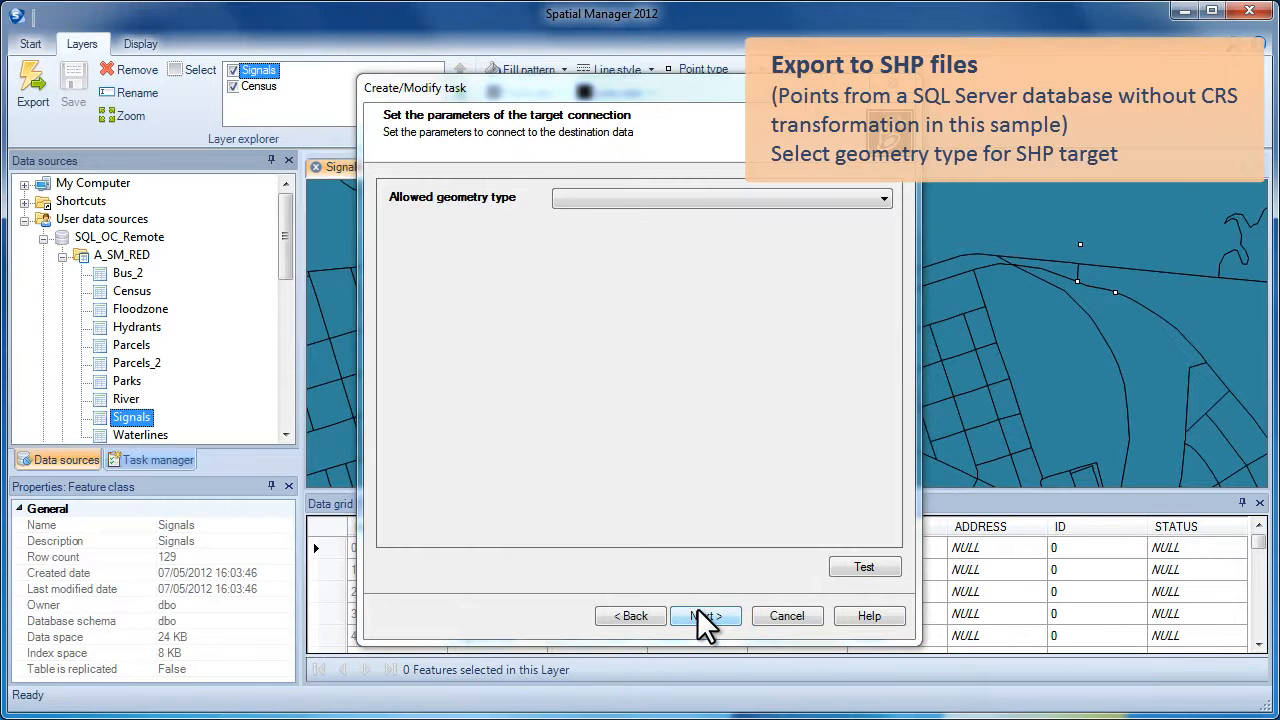
Set the allowed geometry type of the SHP target connection to Point
click(883, 199)
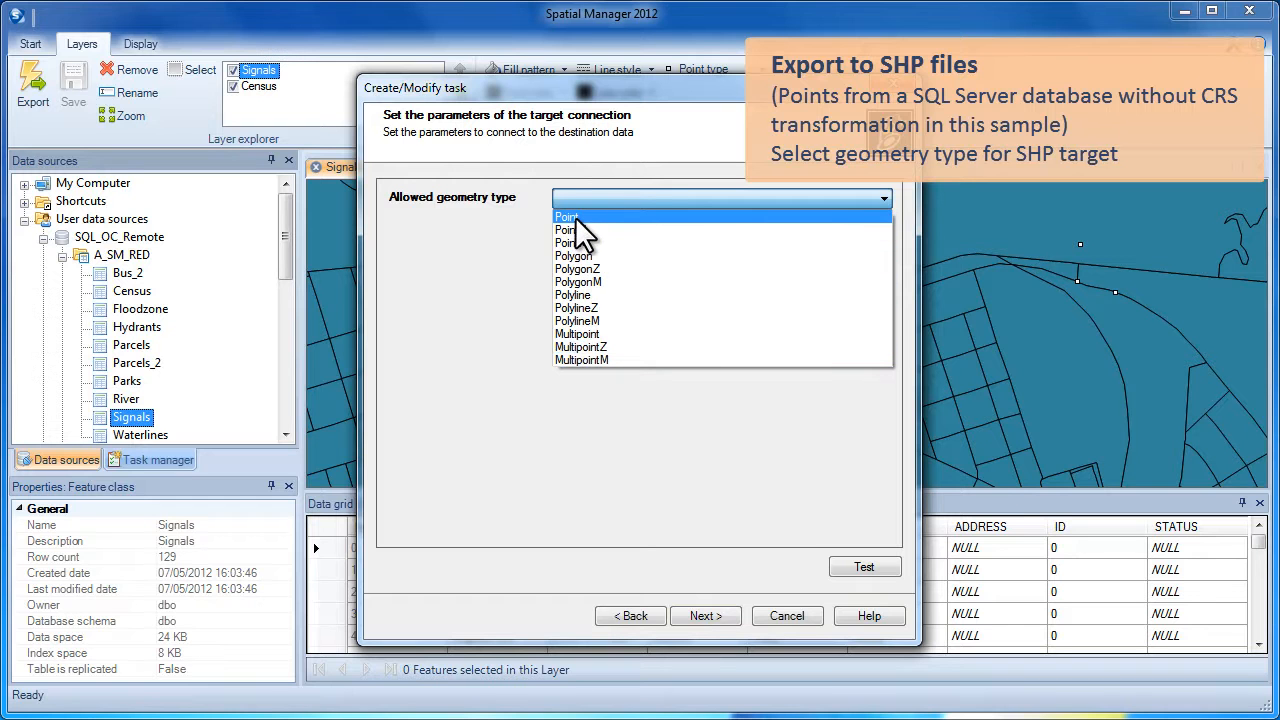
click(575, 217)
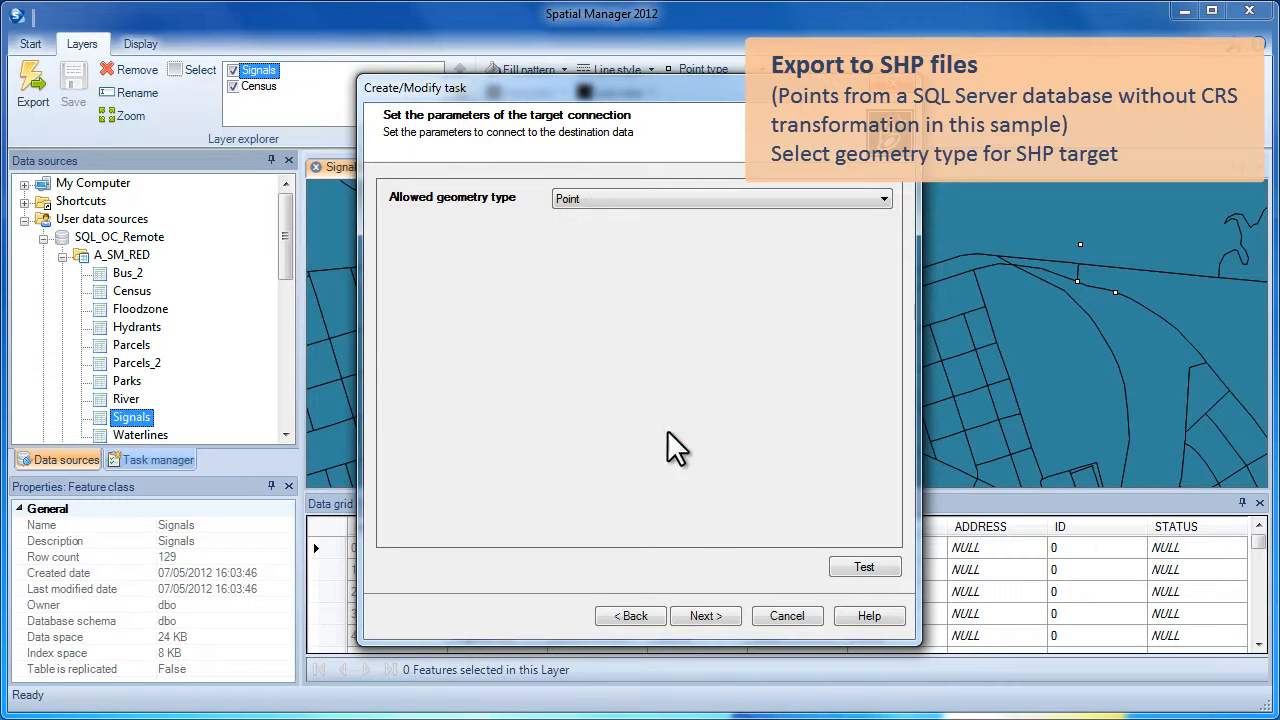
click(707, 608)
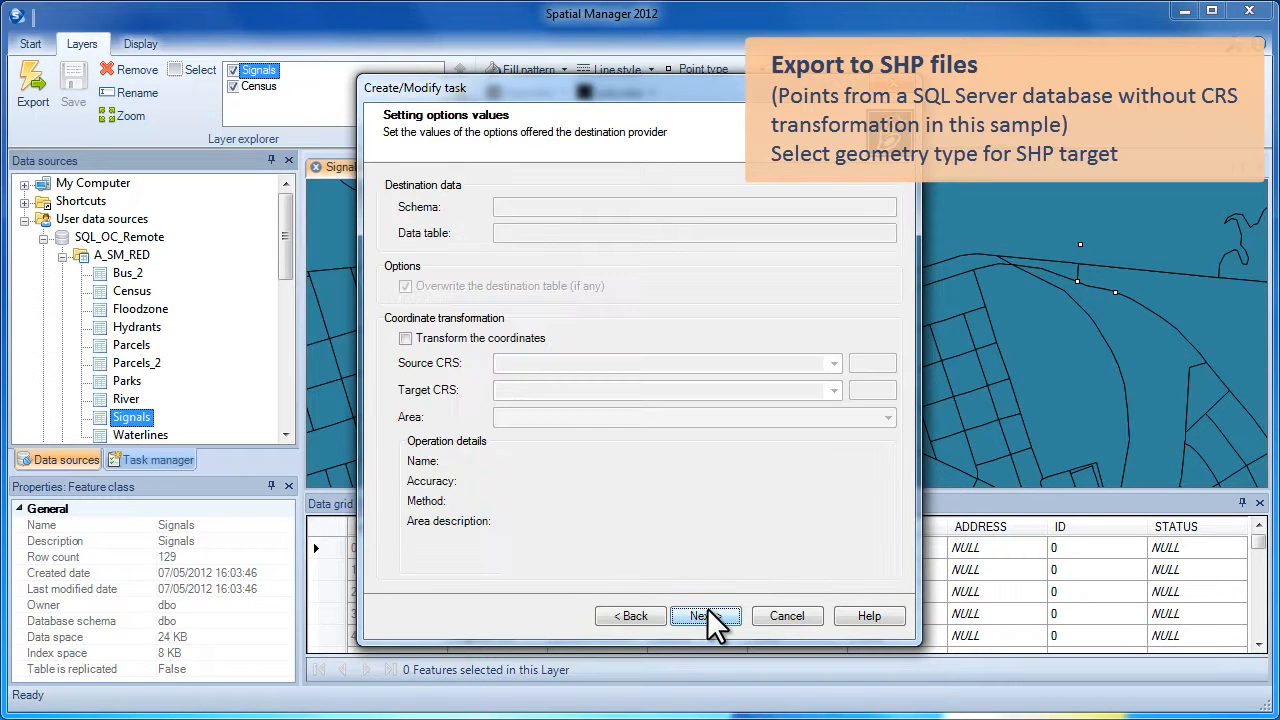
Run the Signals export immediately without coordinate transformation or saving the task, and close the run report
click(707, 612)
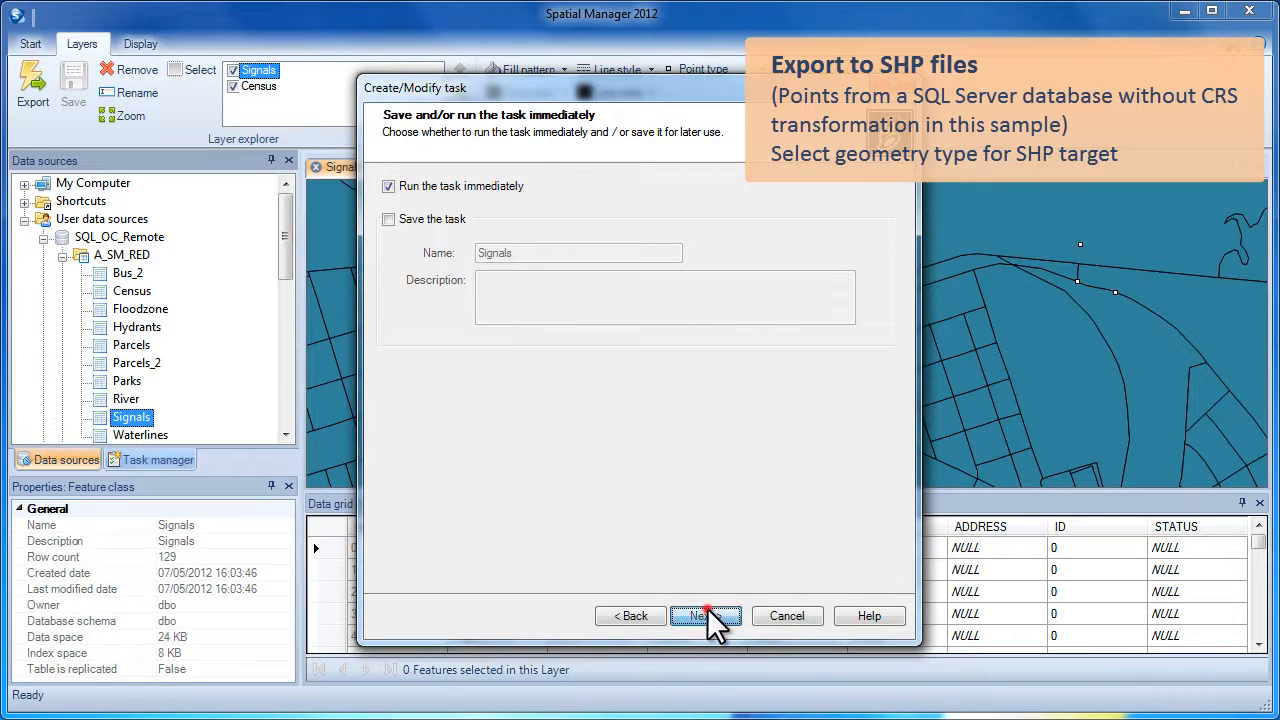
click(707, 612)
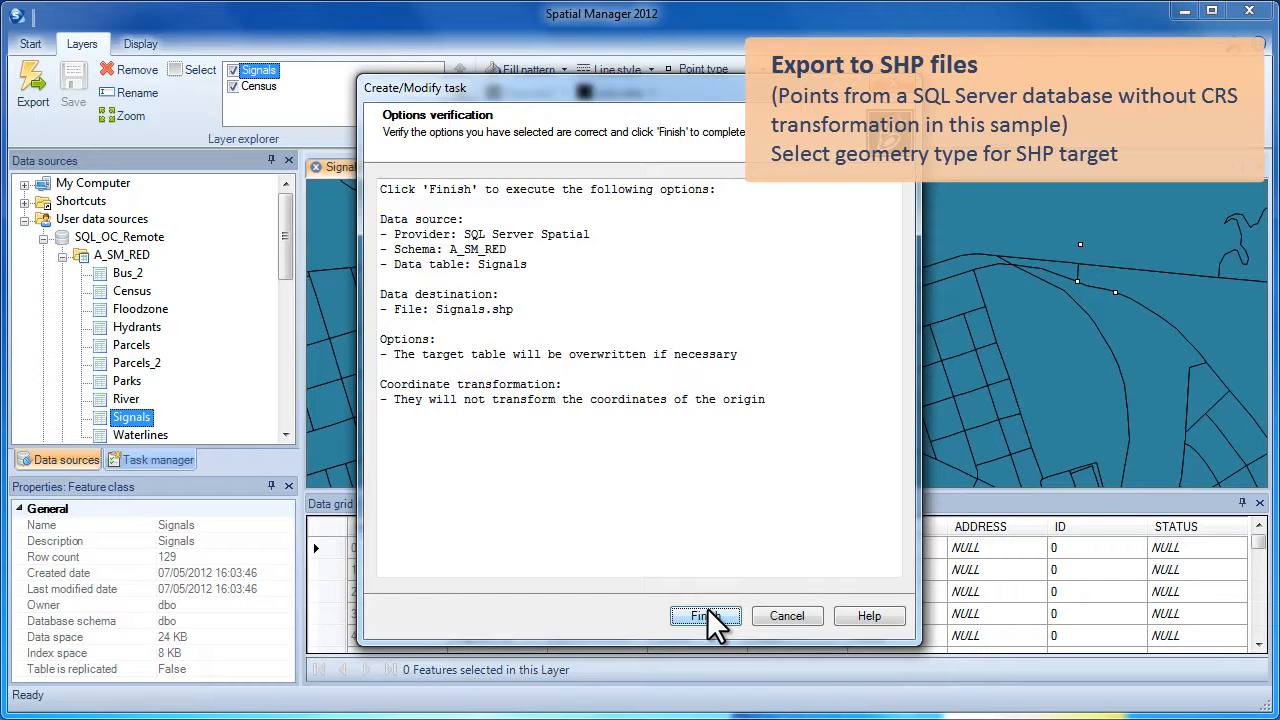
click(707, 612)
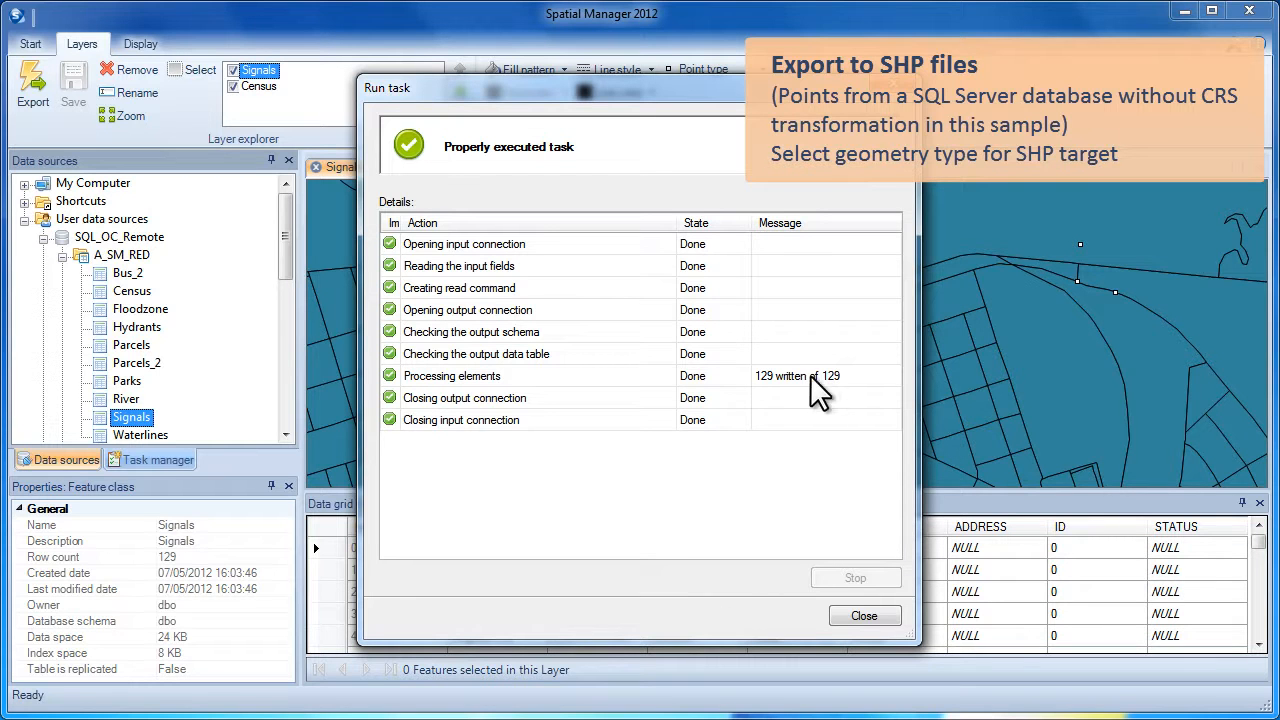
click(845, 614)
Locate the exported Signals.shp in the Sample Data shortcut and select it to view its properties
click(24, 201)
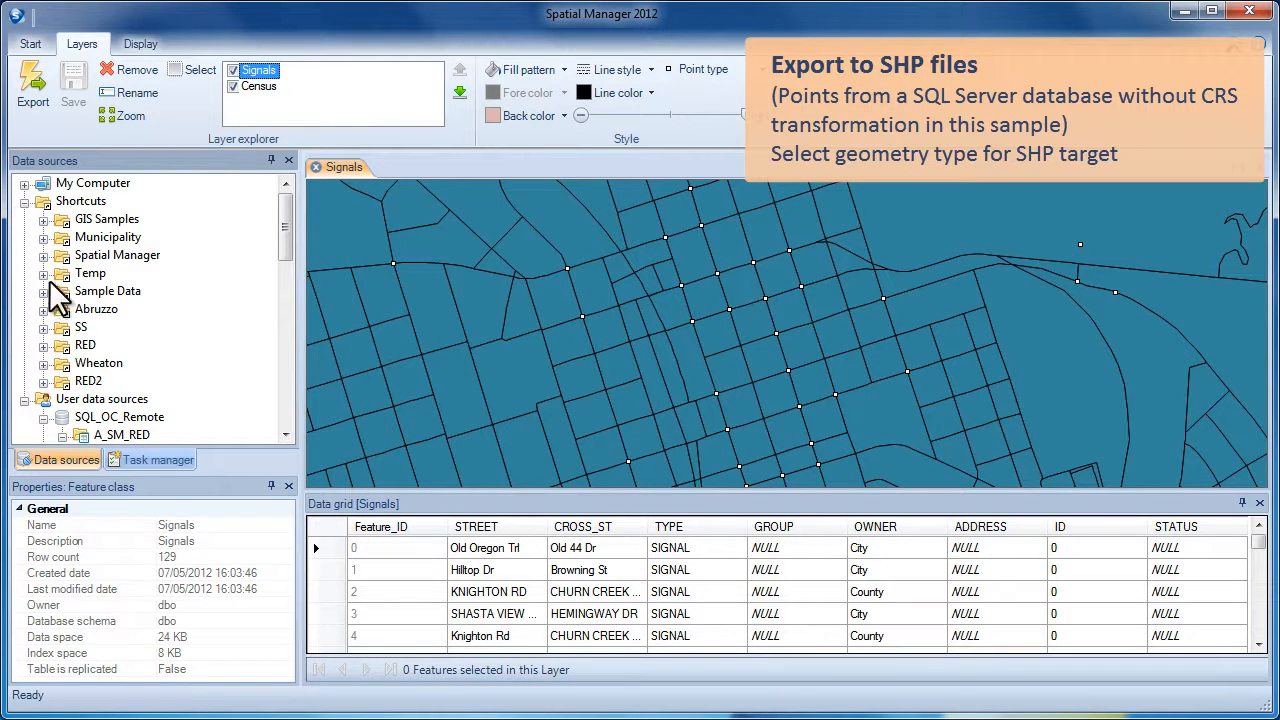
click(43, 291)
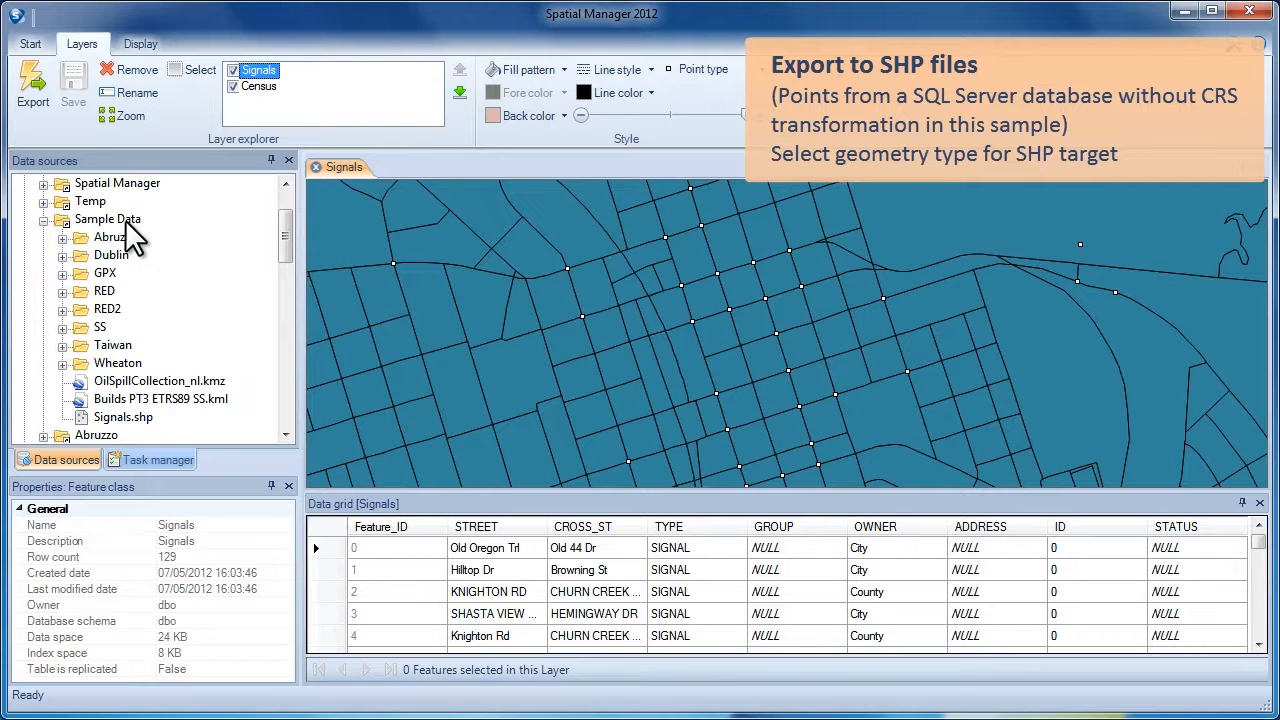
click(132, 219)
click(143, 420)
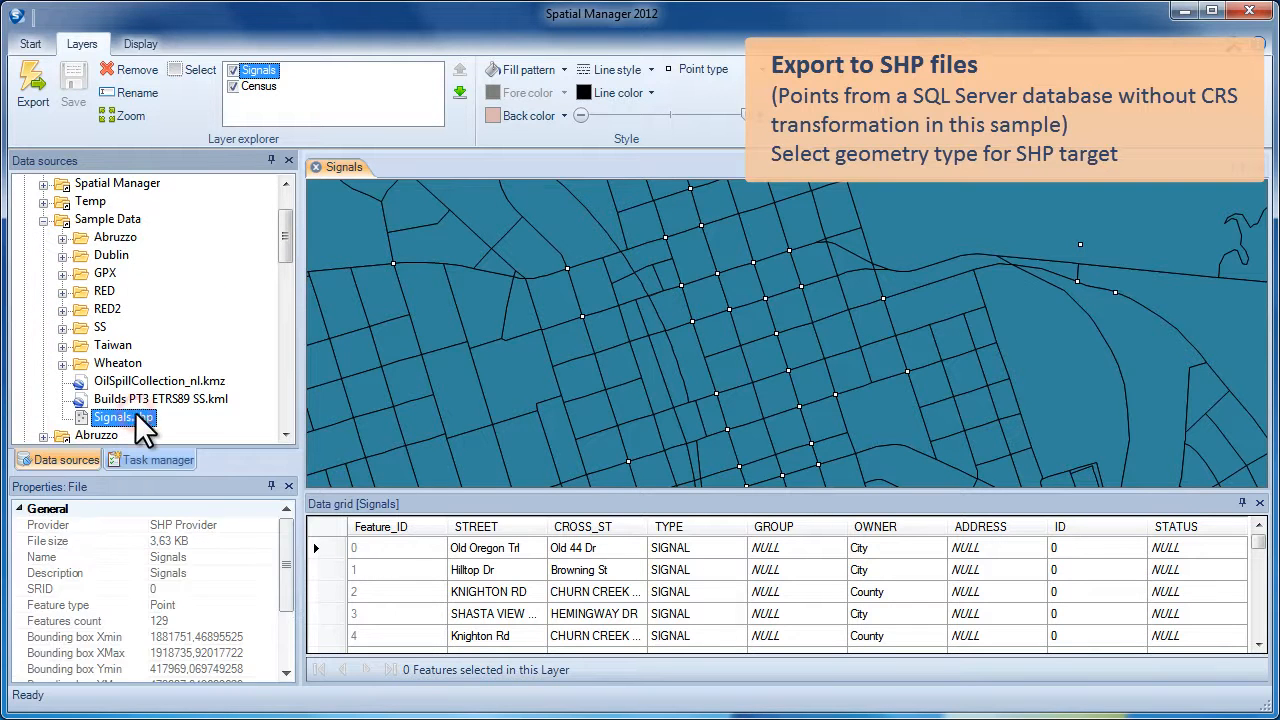
Hide the original Signals layer, open Signals.shp in the current document and select one signal point on the map
click(232, 70)
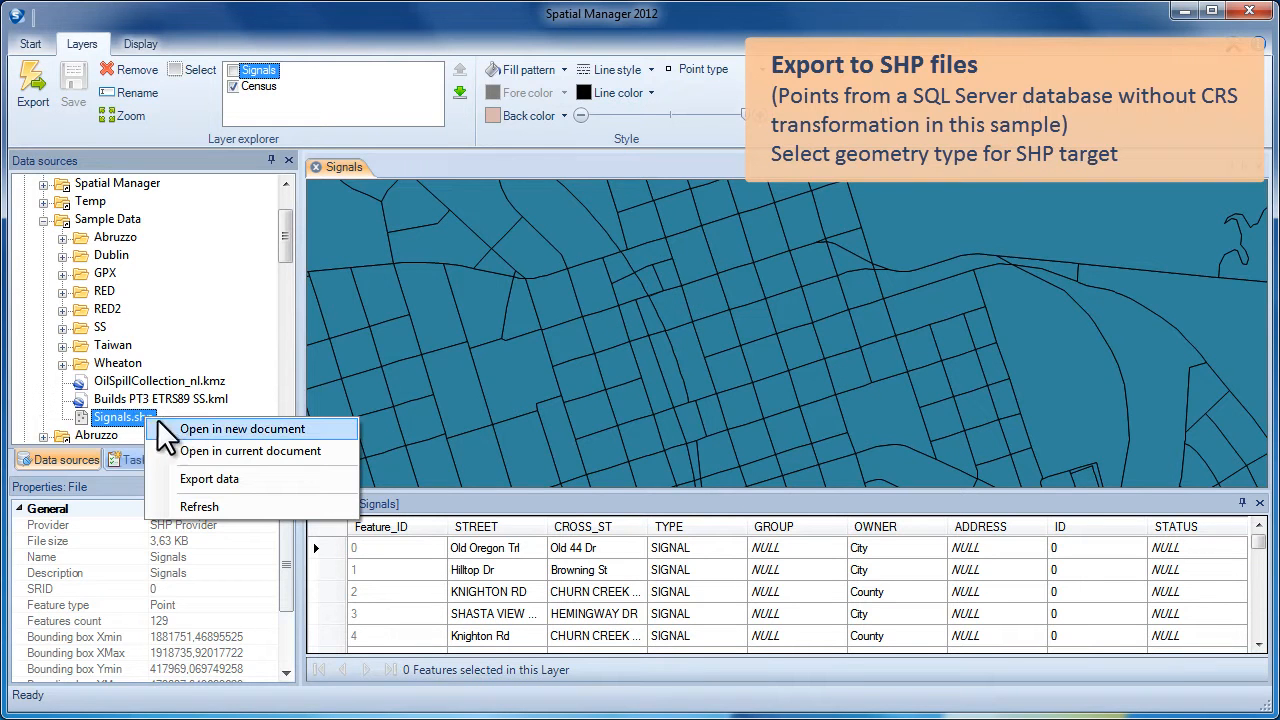
click(197, 451)
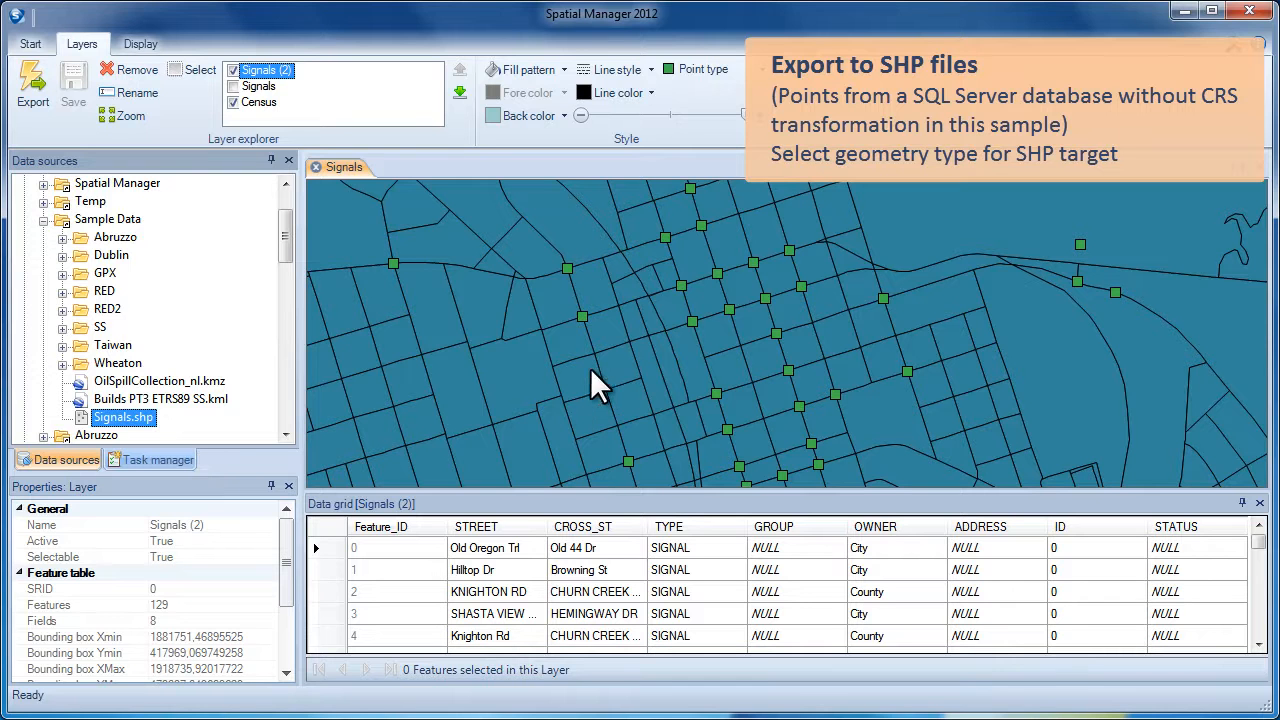
click(584, 317)
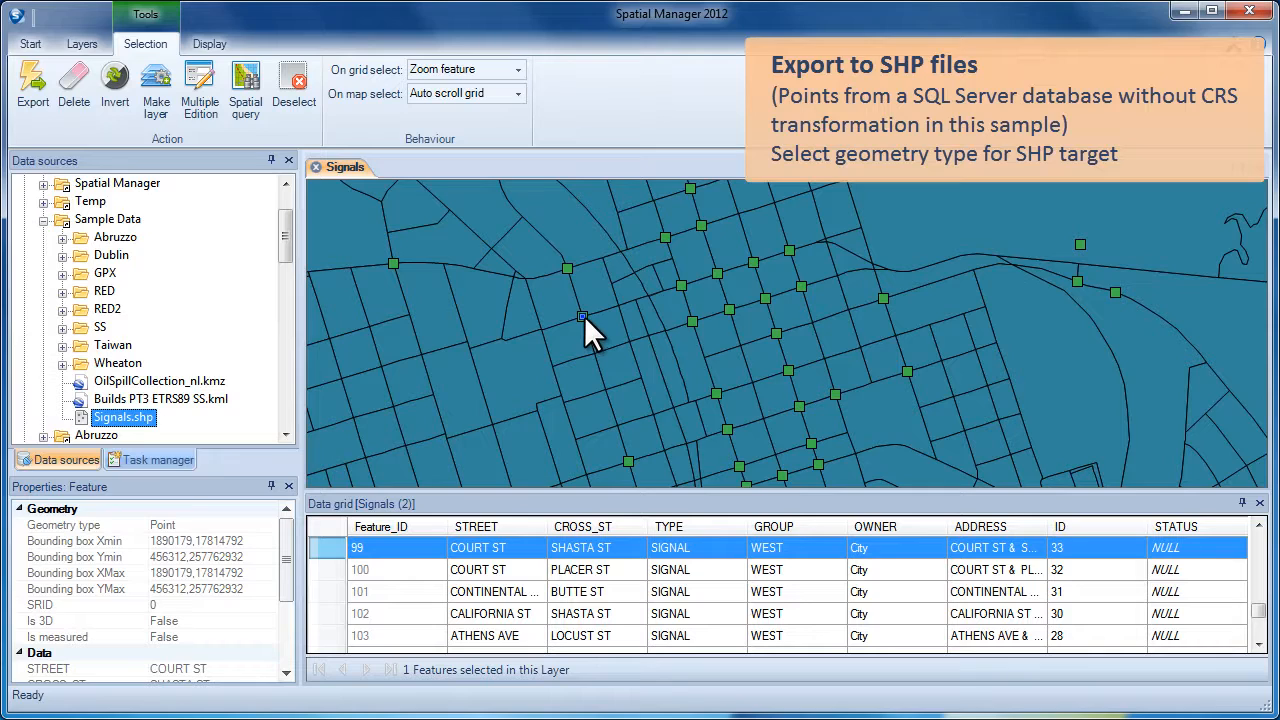
mouse_move(584, 316)
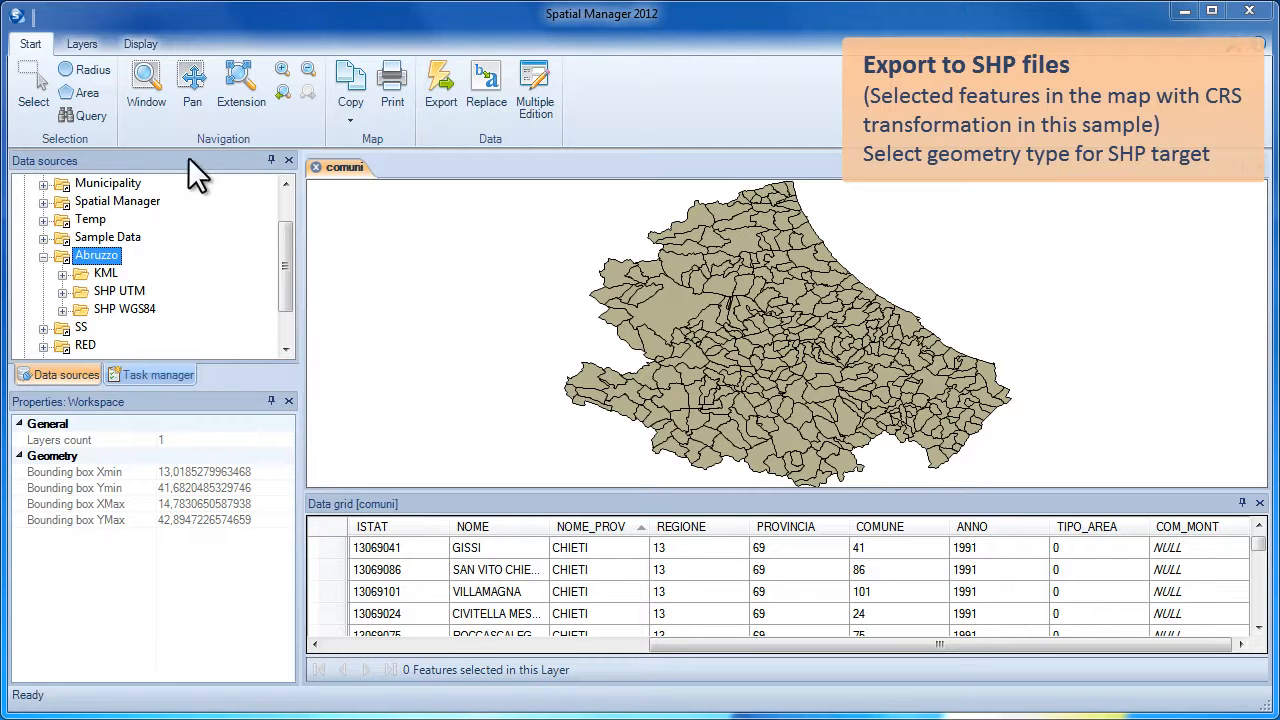
Create a selection query on the comuni layer with the condition NOME_PROV = CHIETI
click(88, 117)
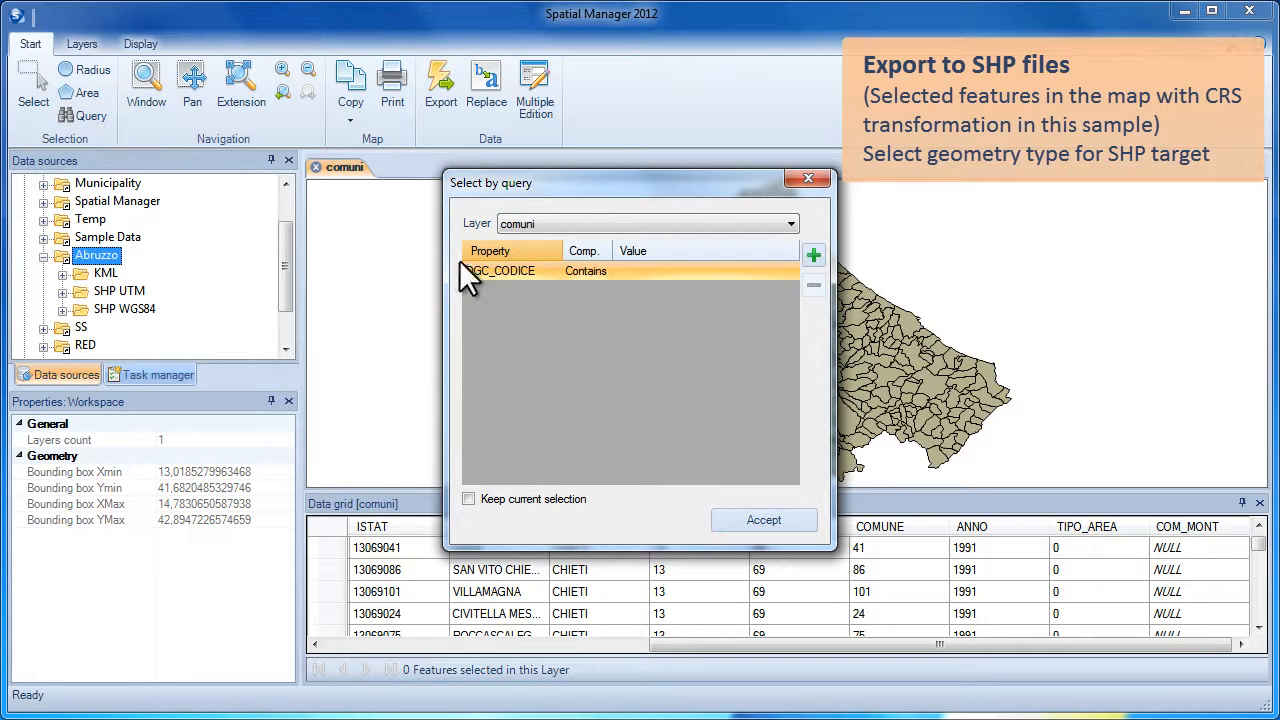
click(516, 269)
click(550, 272)
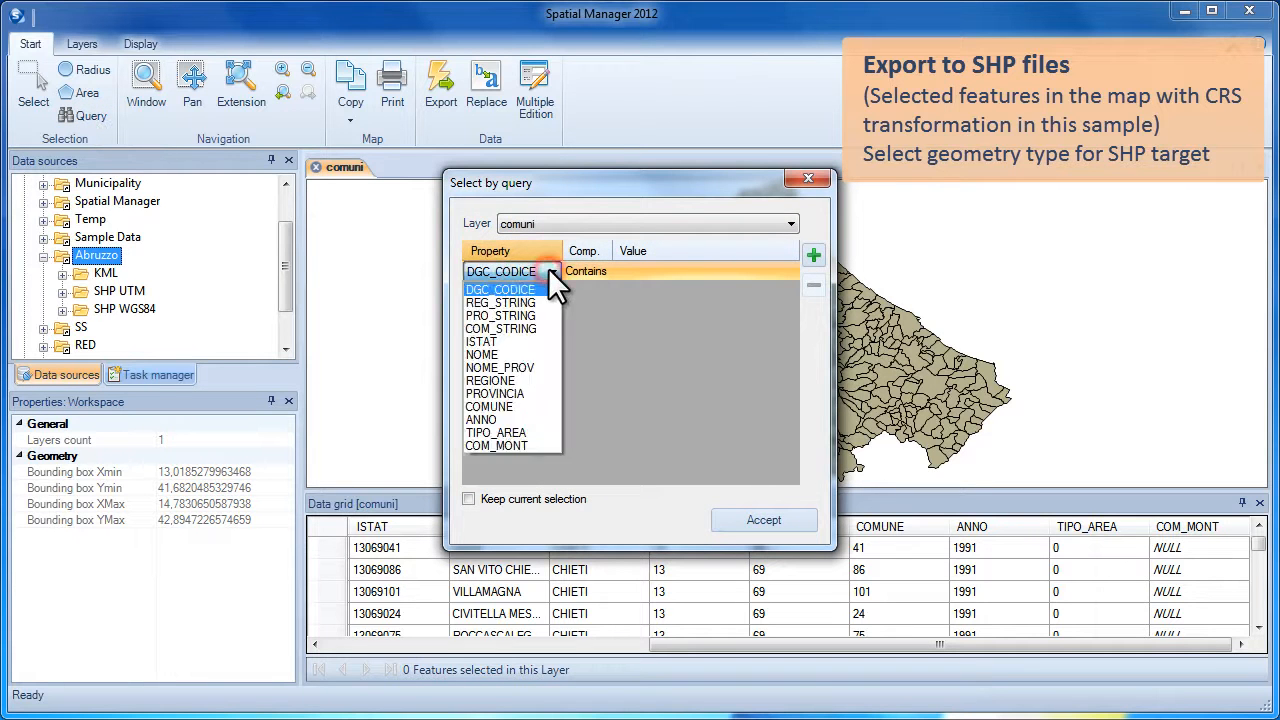
click(530, 367)
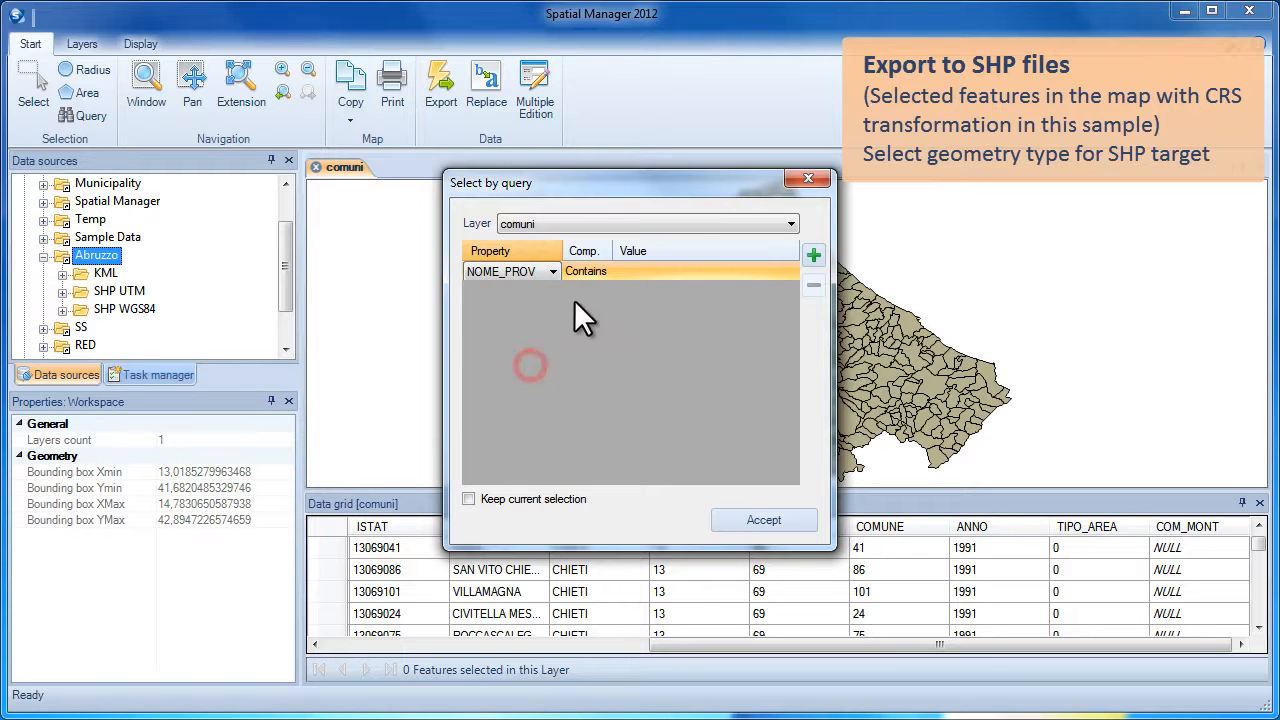
click(585, 270)
click(600, 271)
click(582, 302)
click(646, 271)
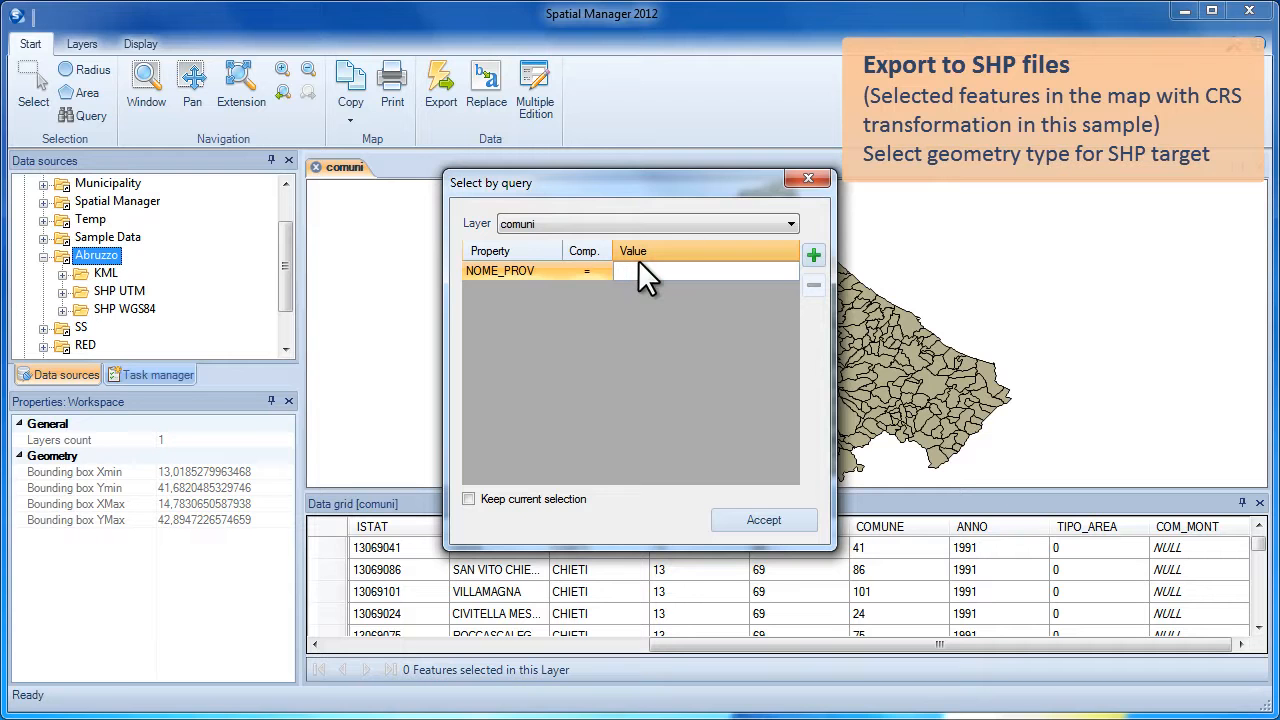
text(CHIETI)
Add a second condition COMUNE > 40 joined with And to the comuni selection query, and apply the query
click(814, 255)
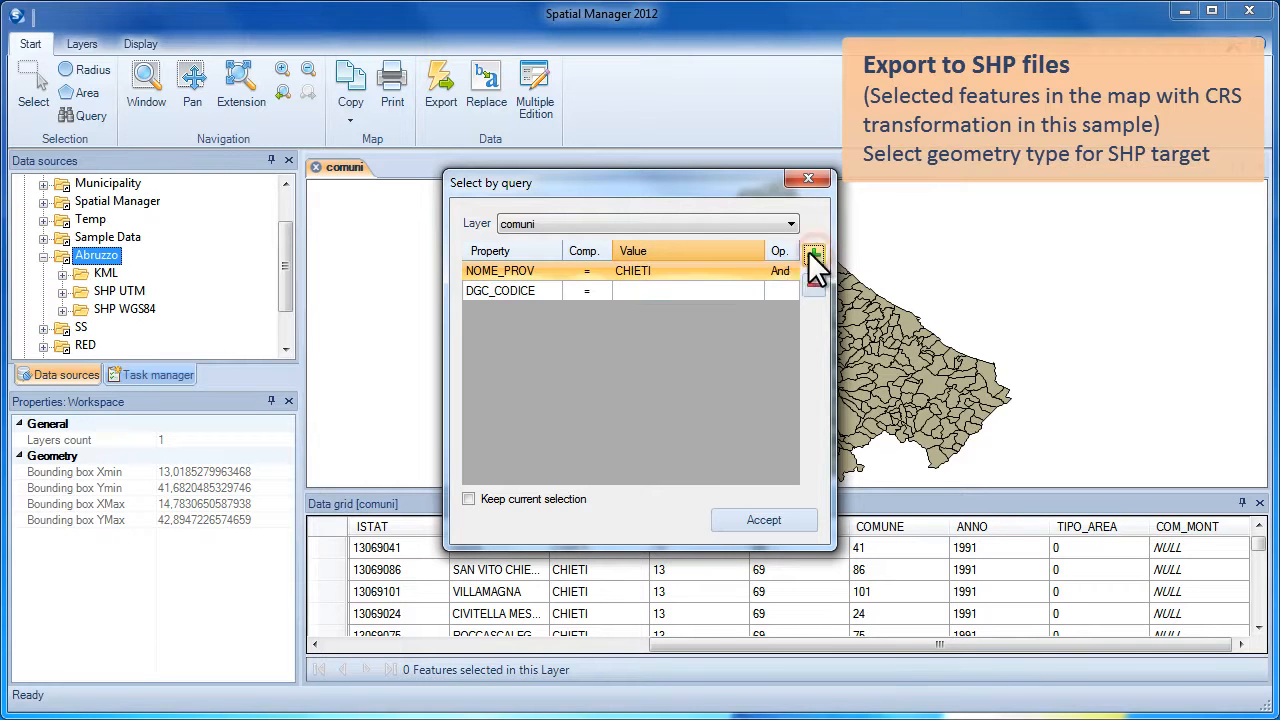
click(787, 270)
click(786, 271)
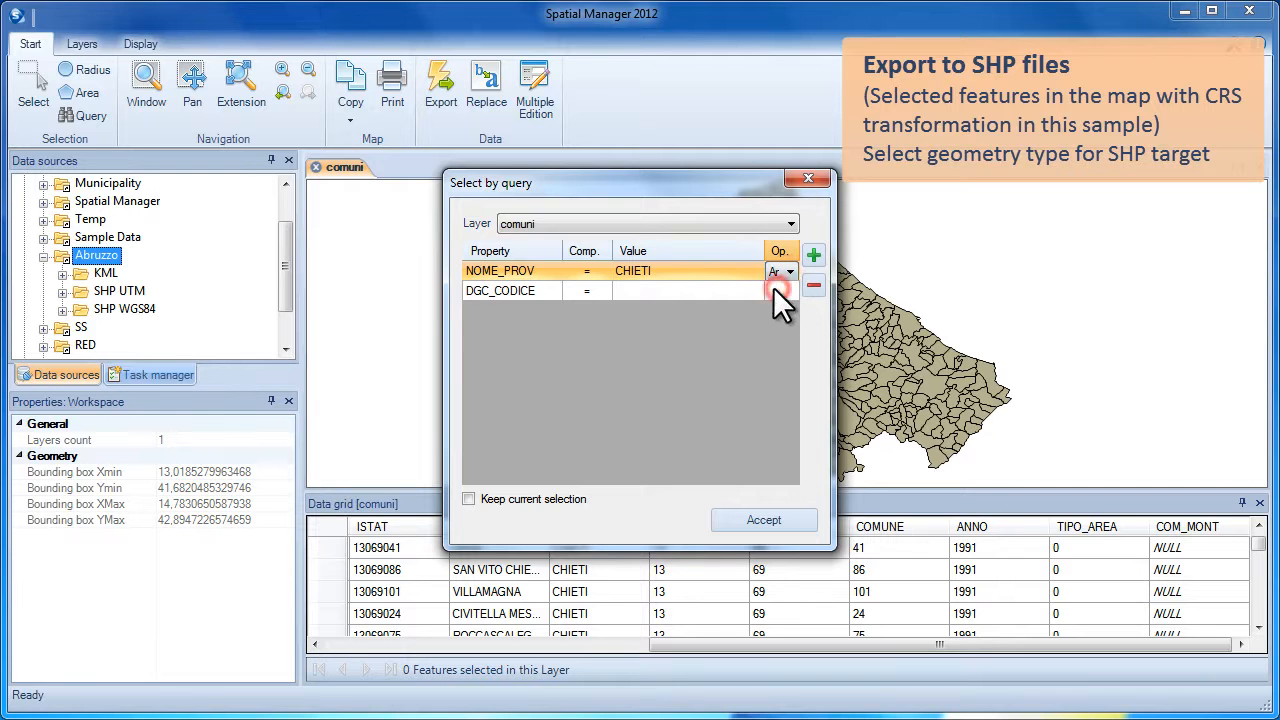
click(553, 270)
click(550, 290)
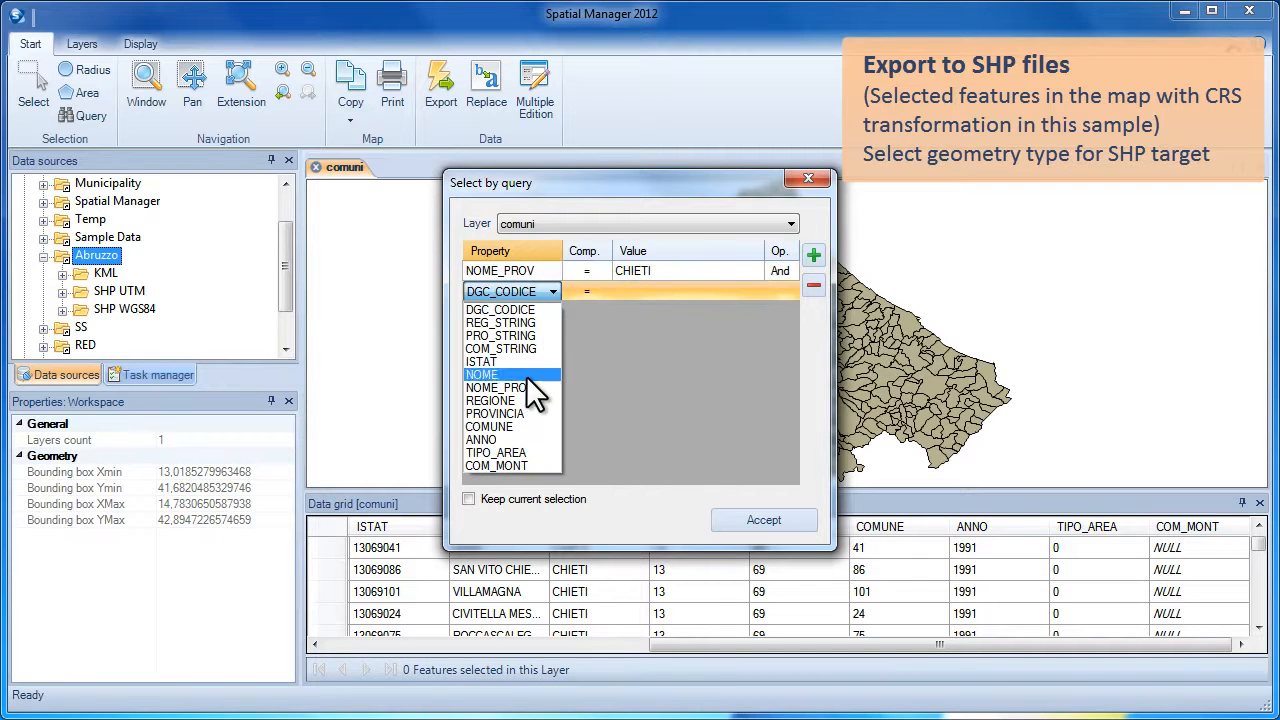
click(505, 426)
click(582, 292)
click(602, 292)
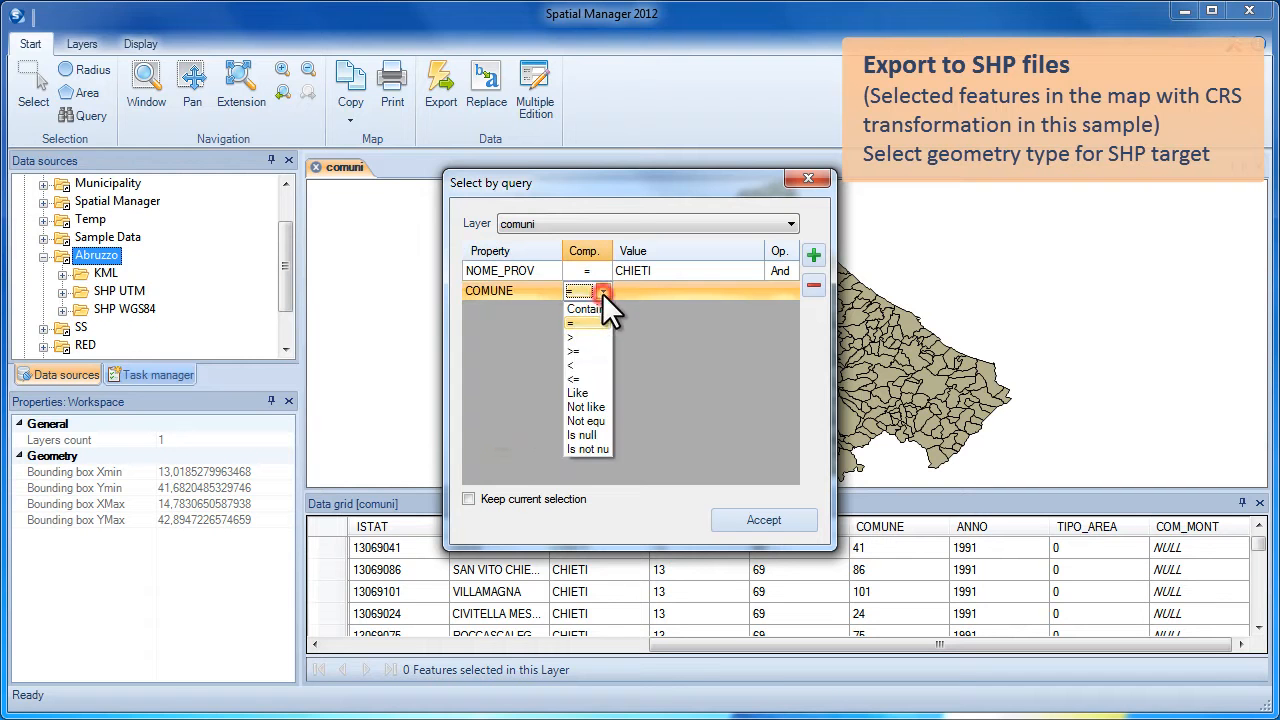
click(582, 331)
click(632, 291)
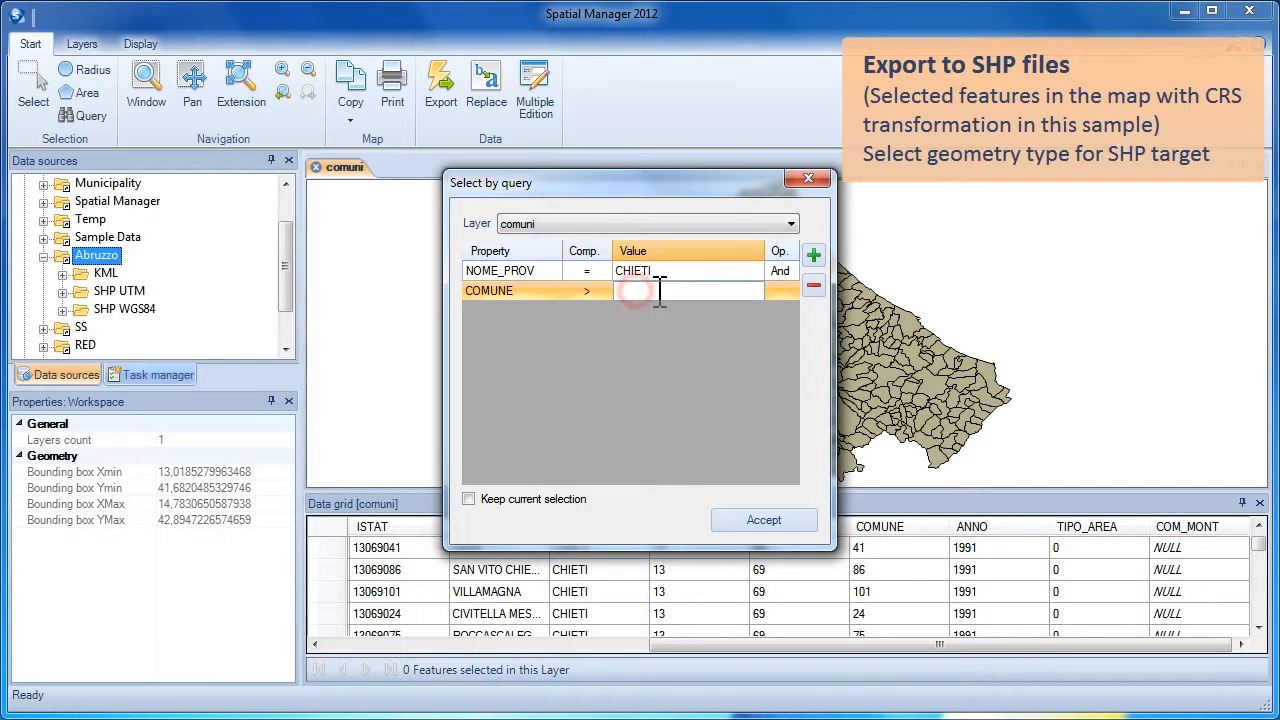
text(40)
key(Tab)
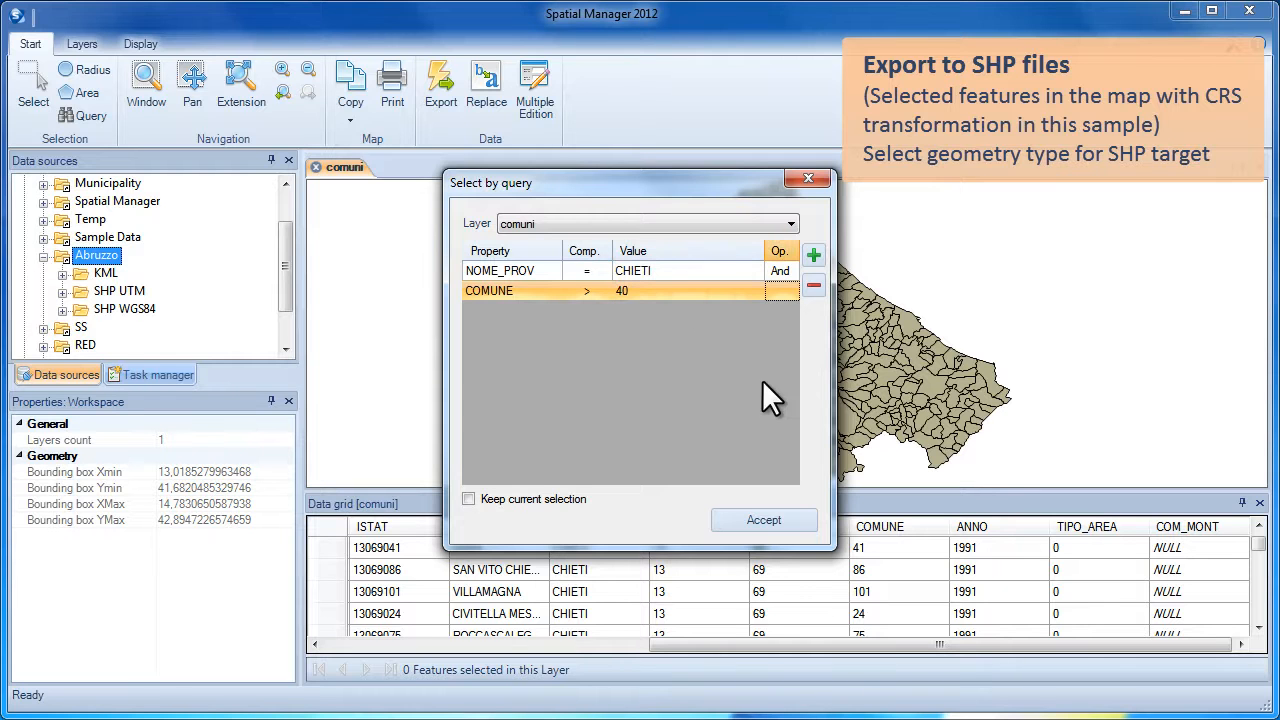
click(776, 519)
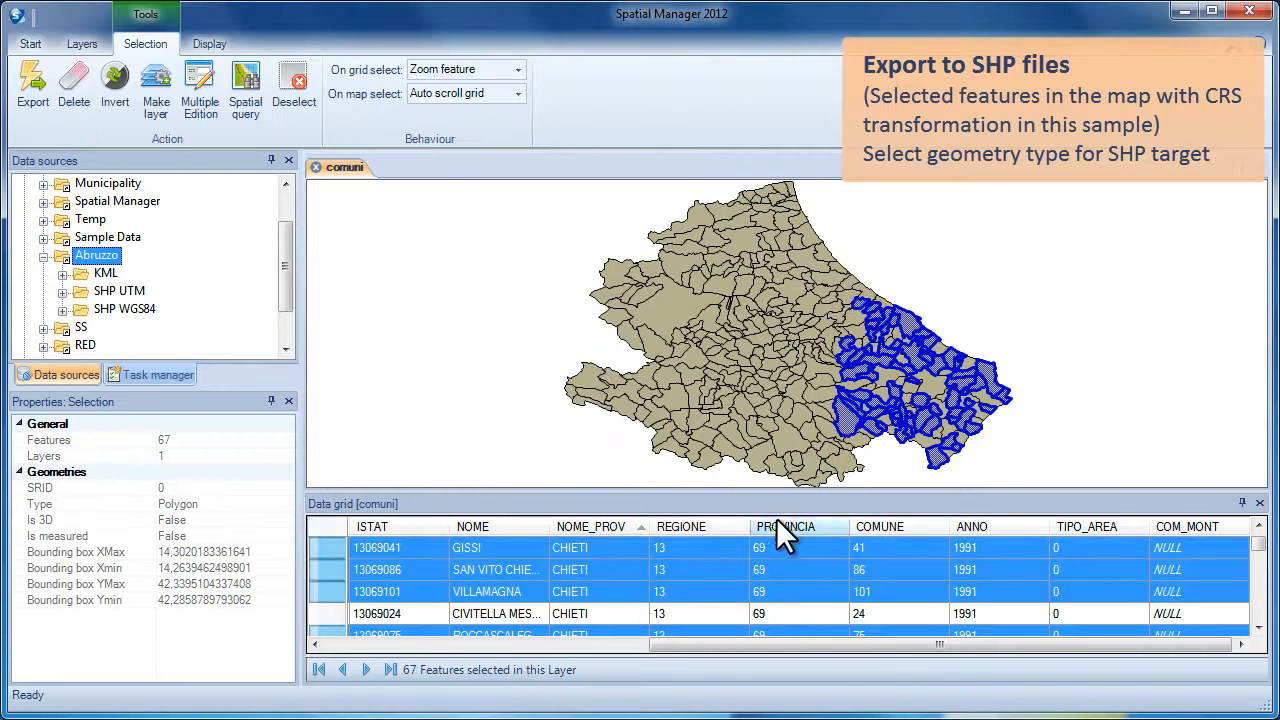
Try Center map as the map behaviour for grid selections and return the setting to Zoom feature
click(518, 72)
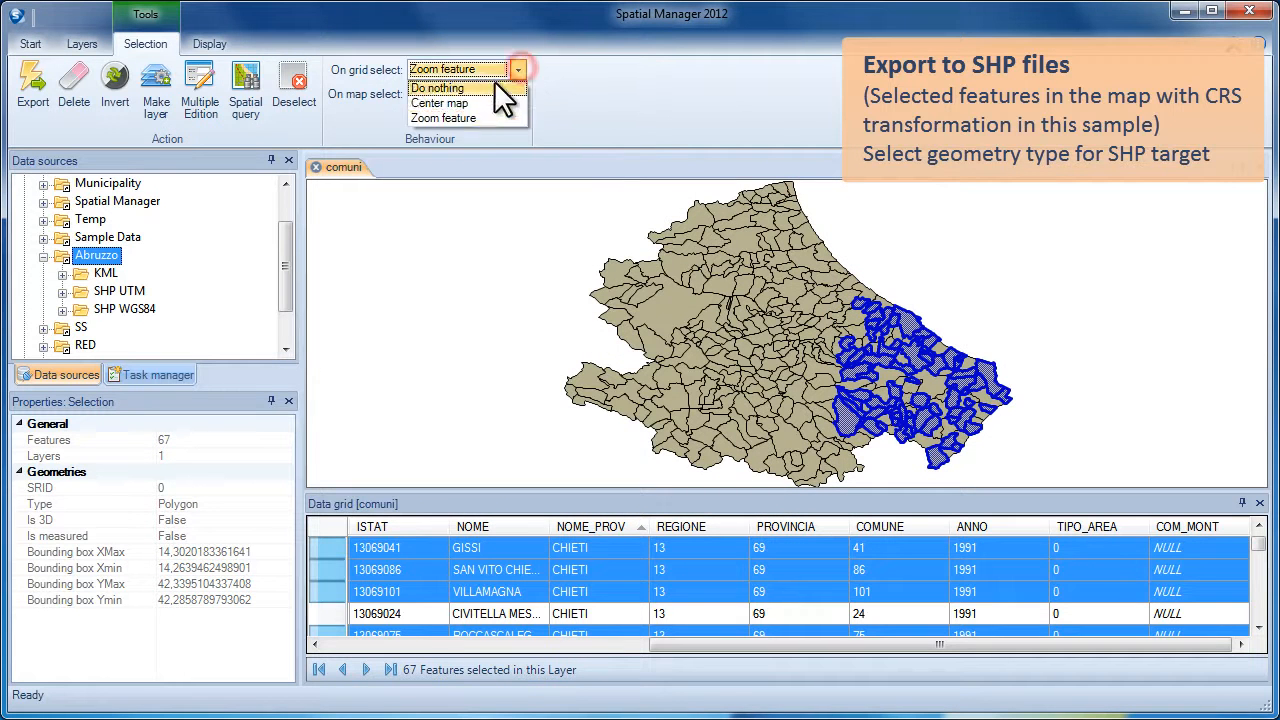
click(468, 116)
click(515, 71)
click(470, 103)
click(518, 70)
click(467, 114)
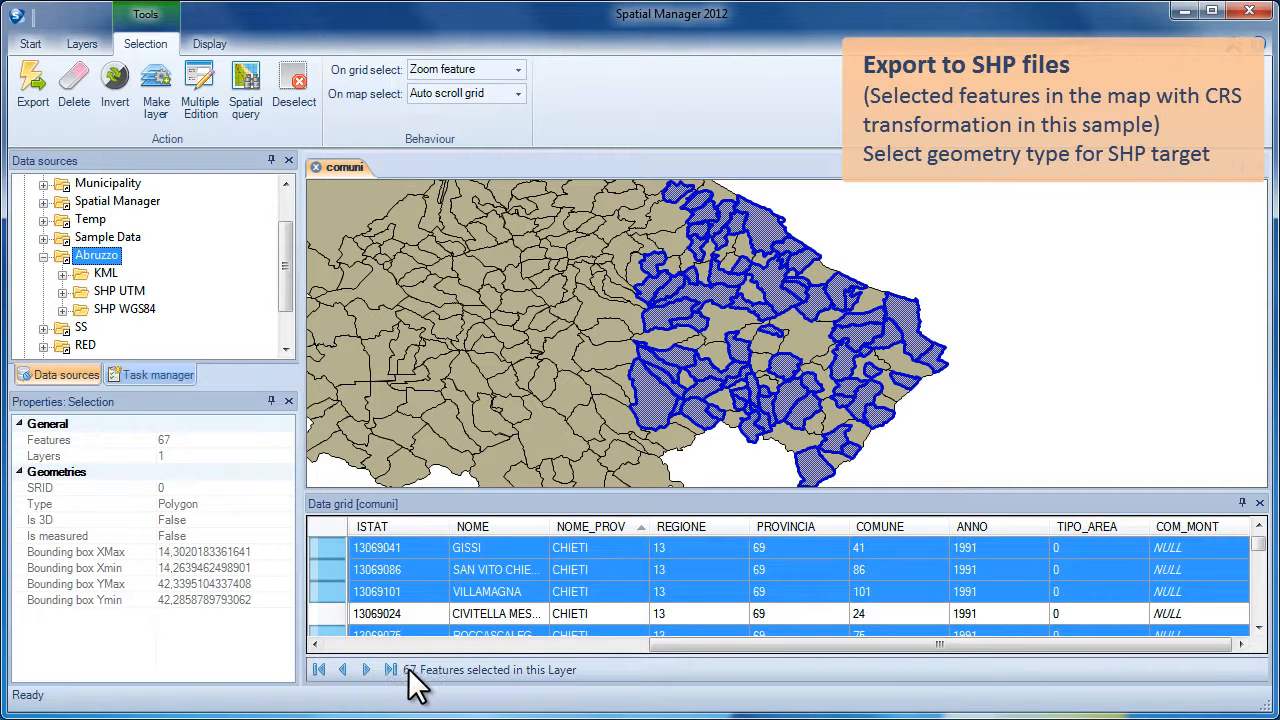
Step forward and back through the selected comuni records in the data grid
click(367, 669)
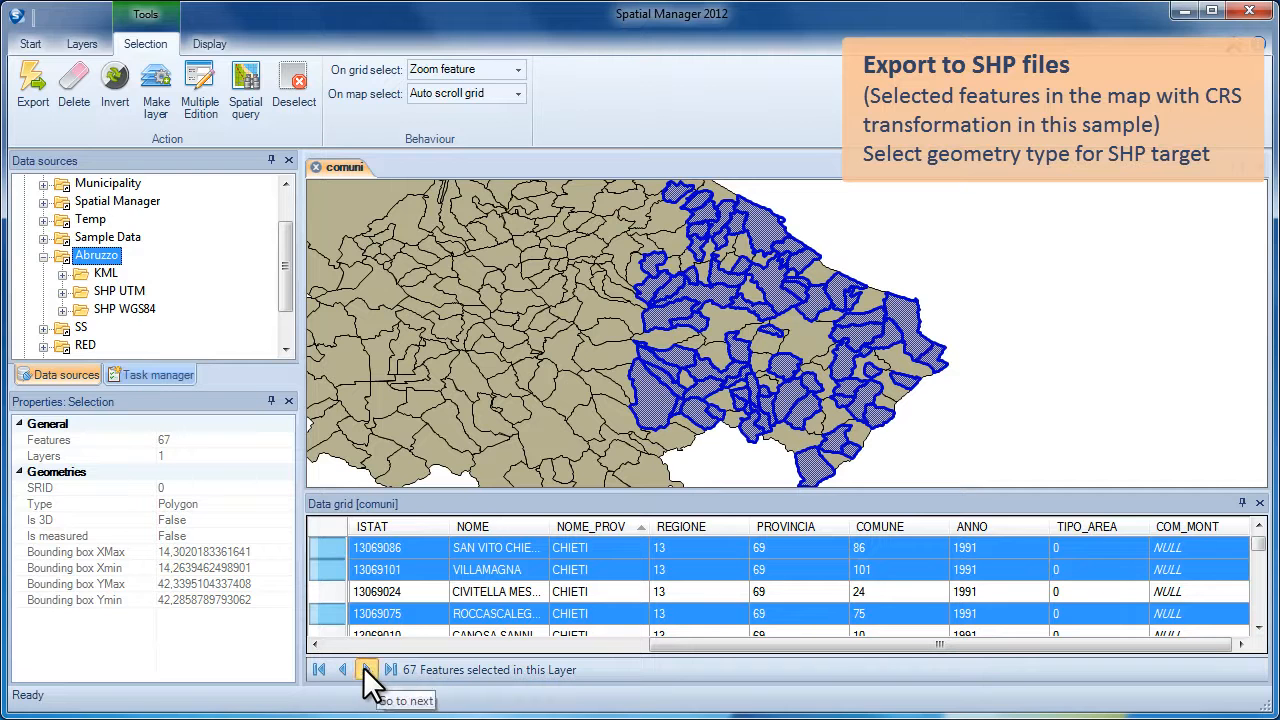
click(366, 669)
click(343, 669)
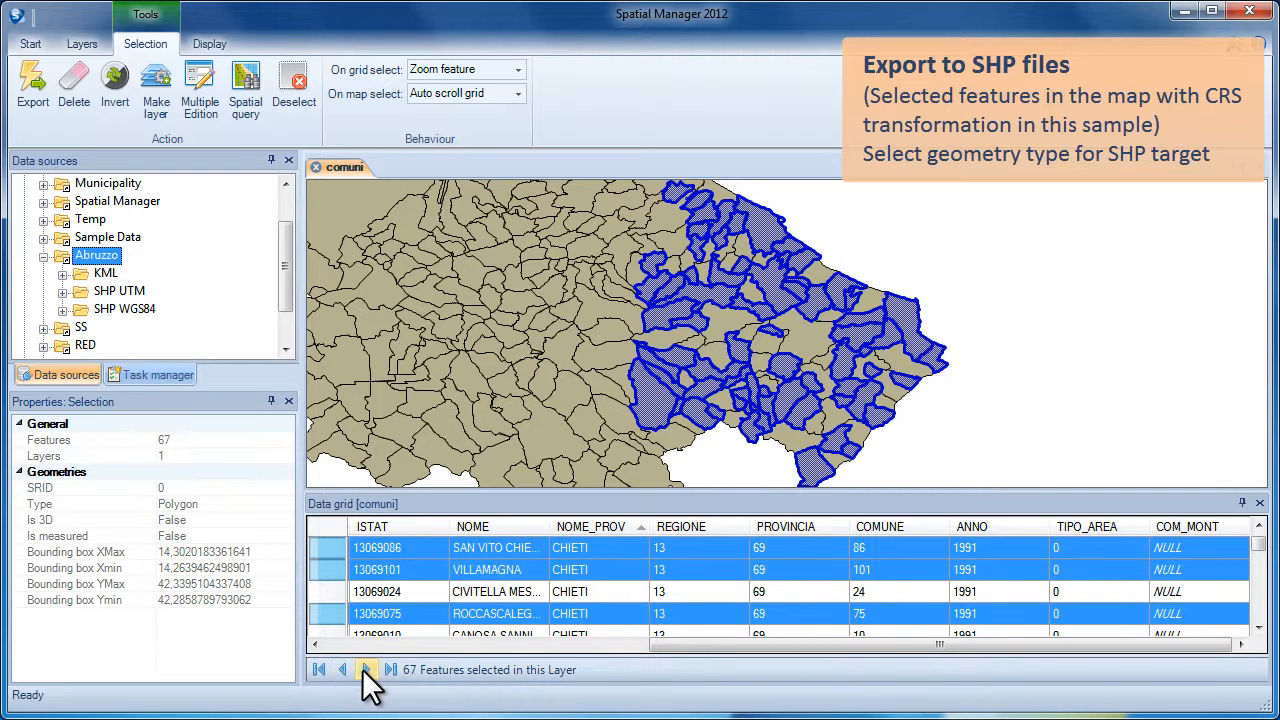
click(365, 669)
click(366, 669)
click(366, 669)
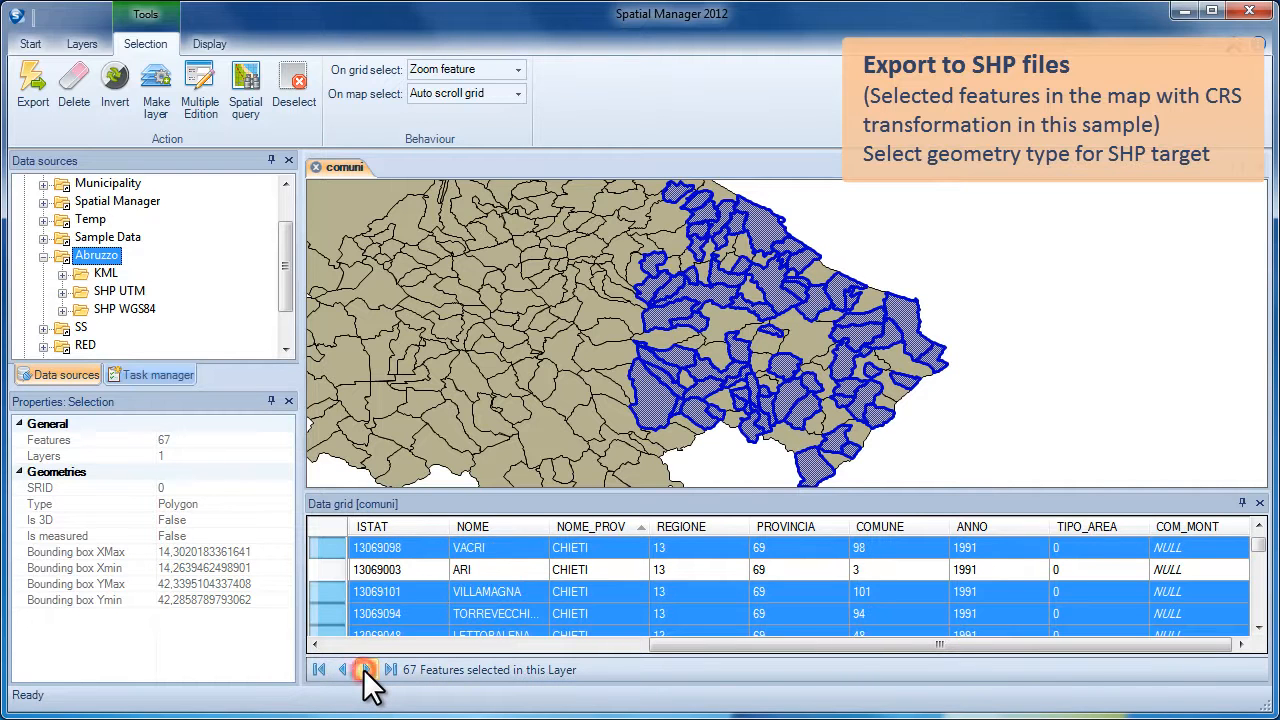
Start an export task for the comuni layer, restricted to the selected features
right_click(820, 204)
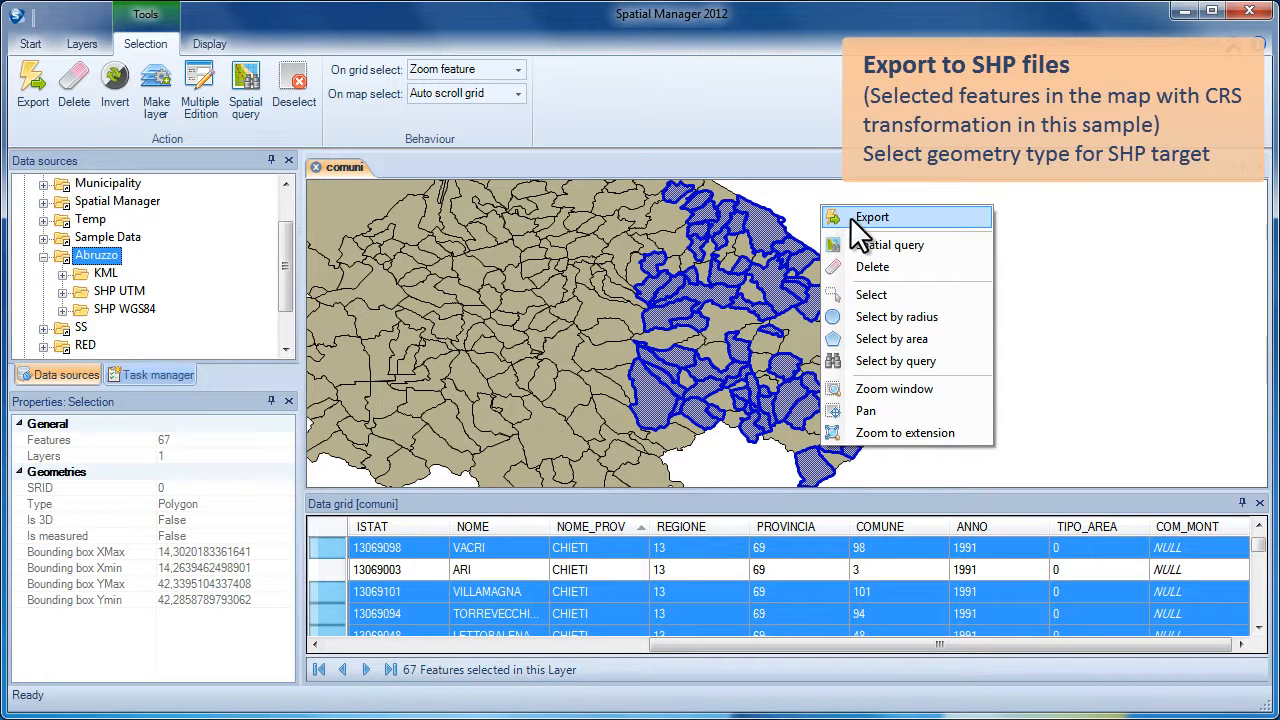
click(850, 217)
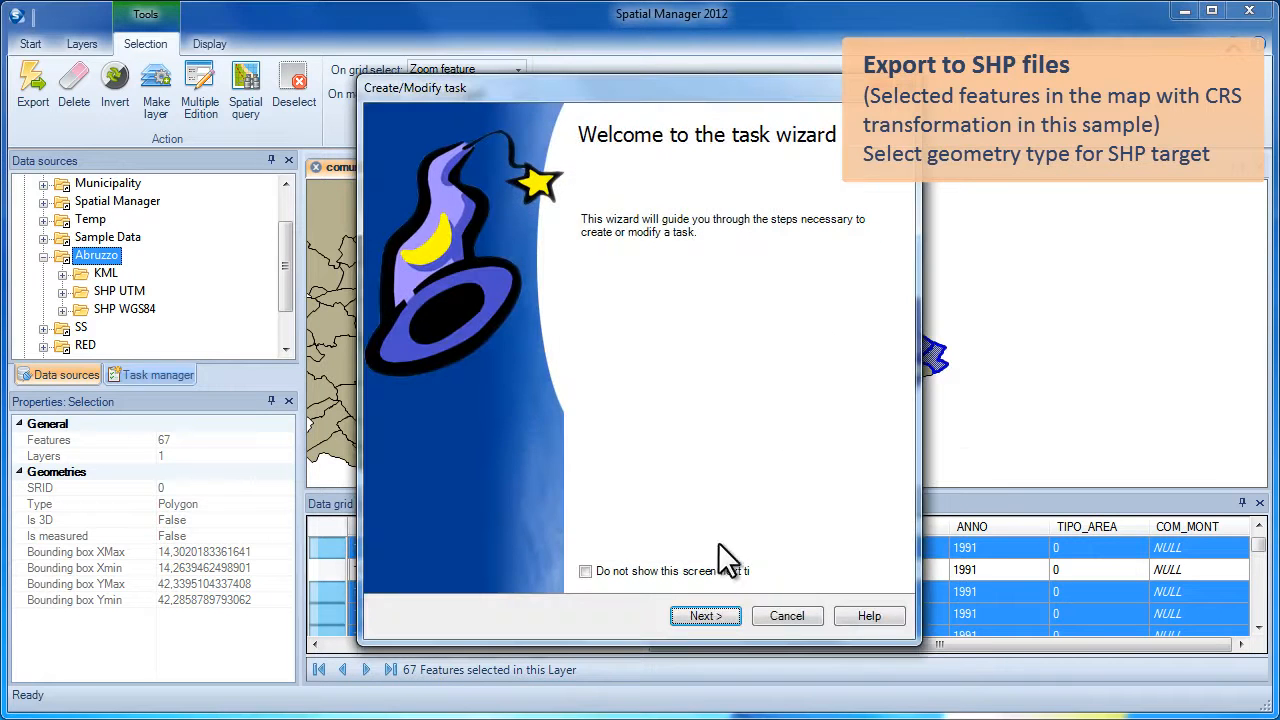
click(704, 616)
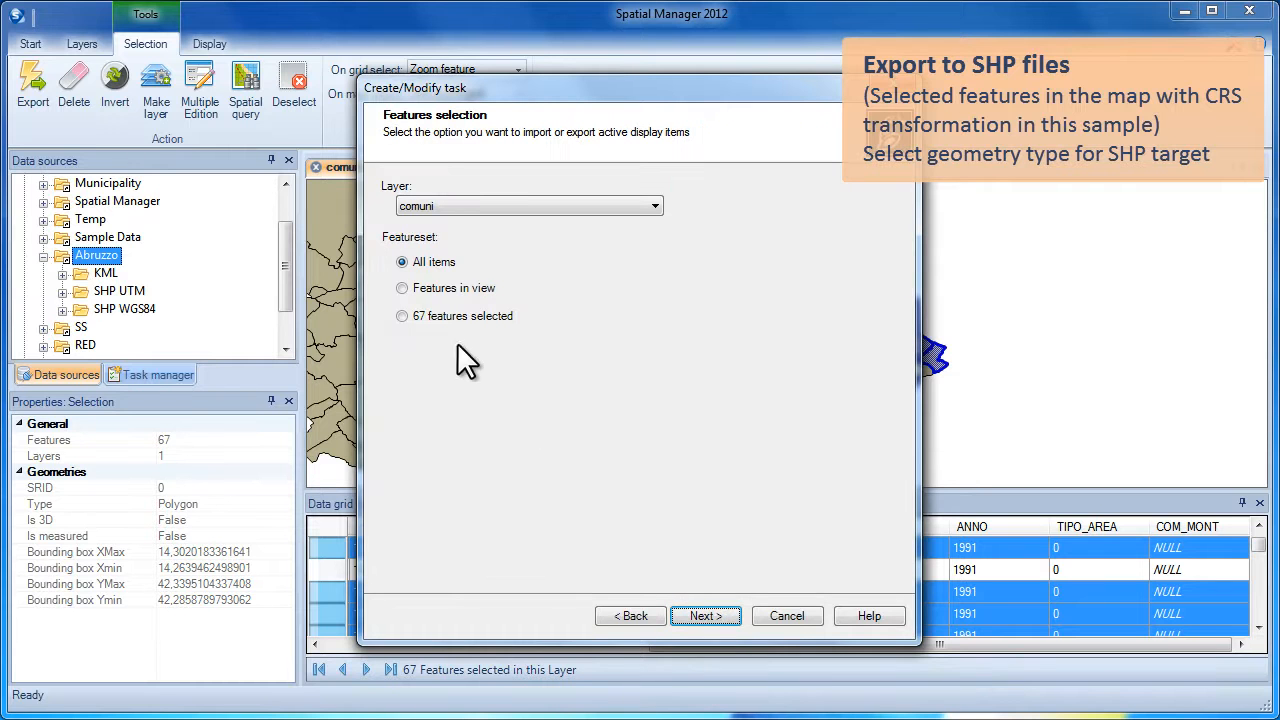
click(403, 316)
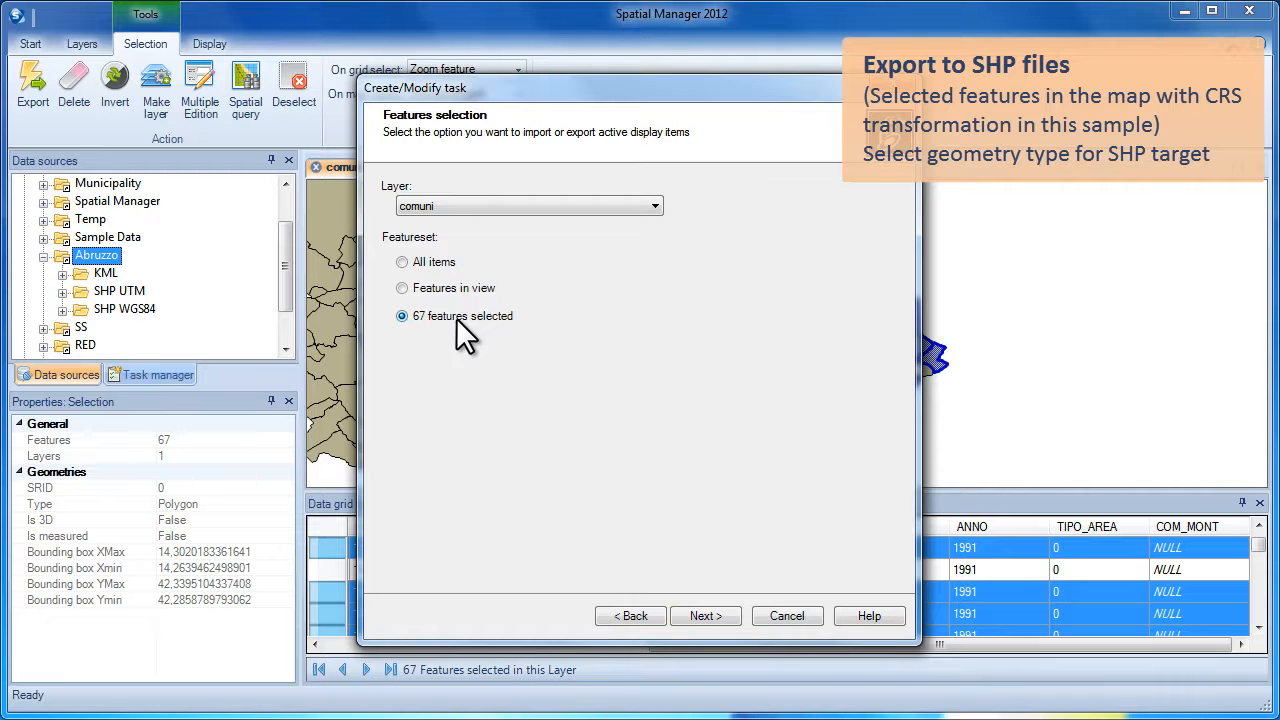
click(700, 612)
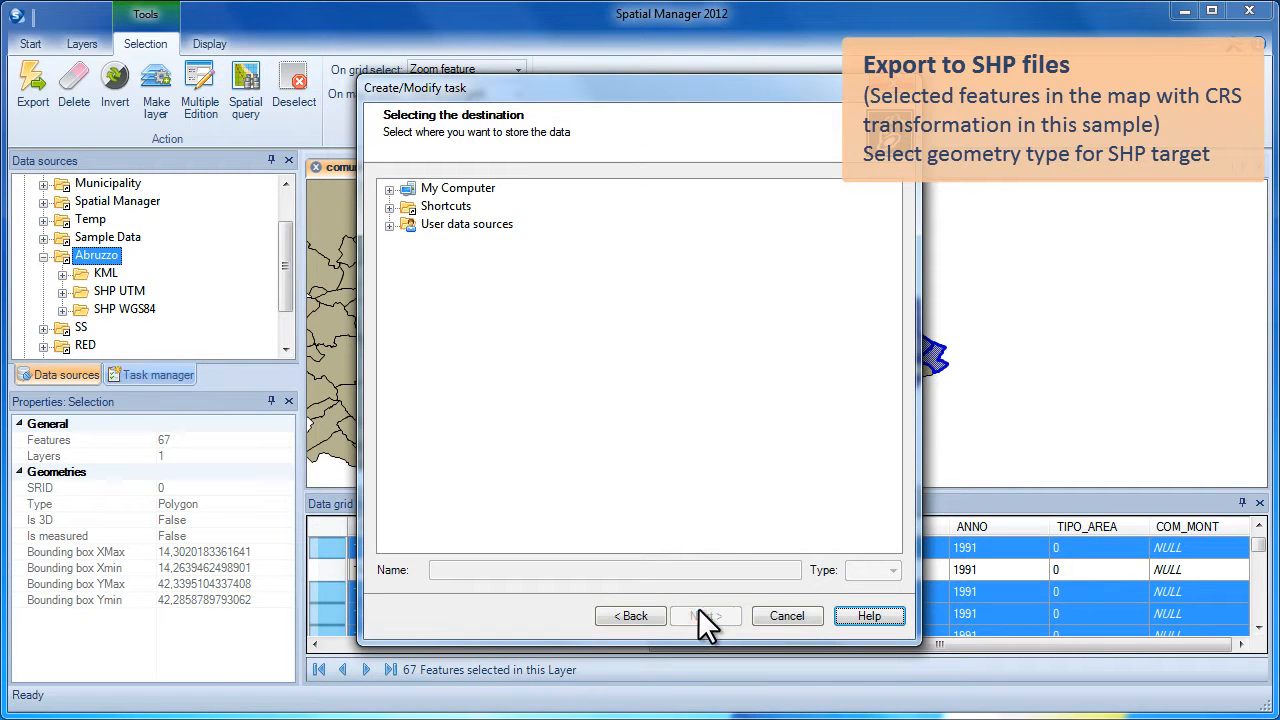
Set the export destination to an SHP file named Chieti_40.shp in the Abruzzo shortcut folder
click(390, 207)
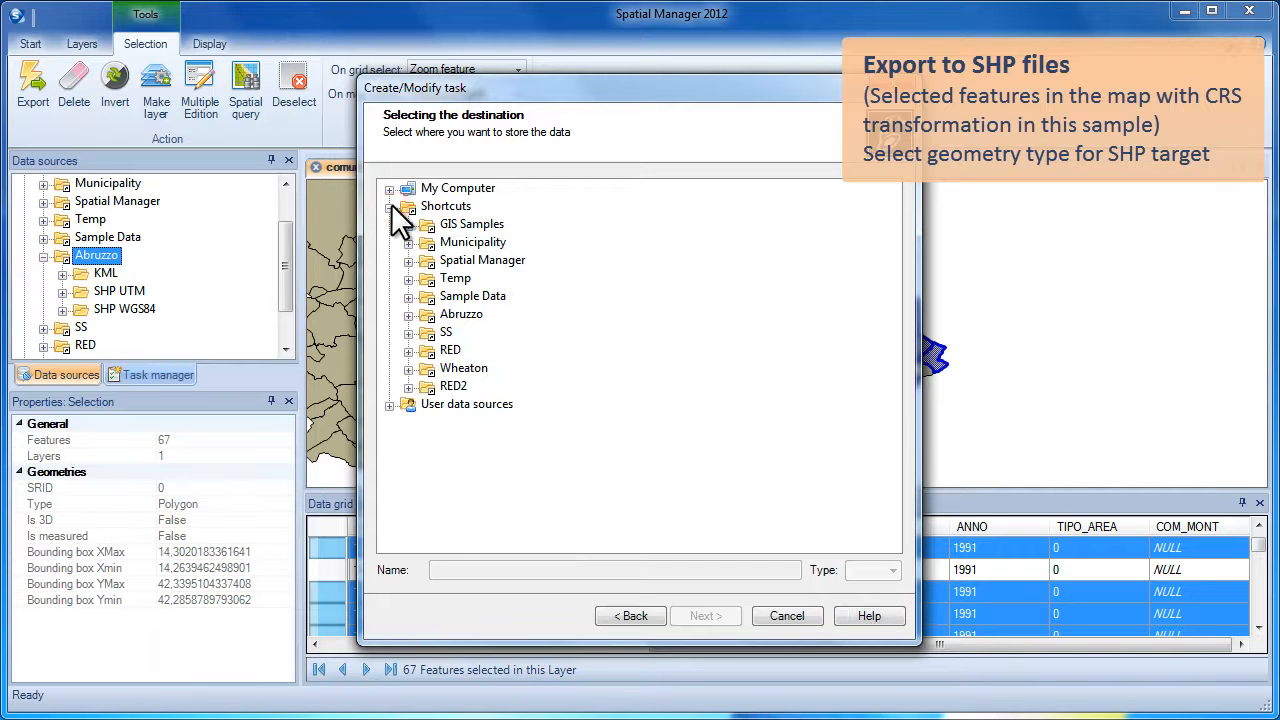
click(453, 387)
click(460, 315)
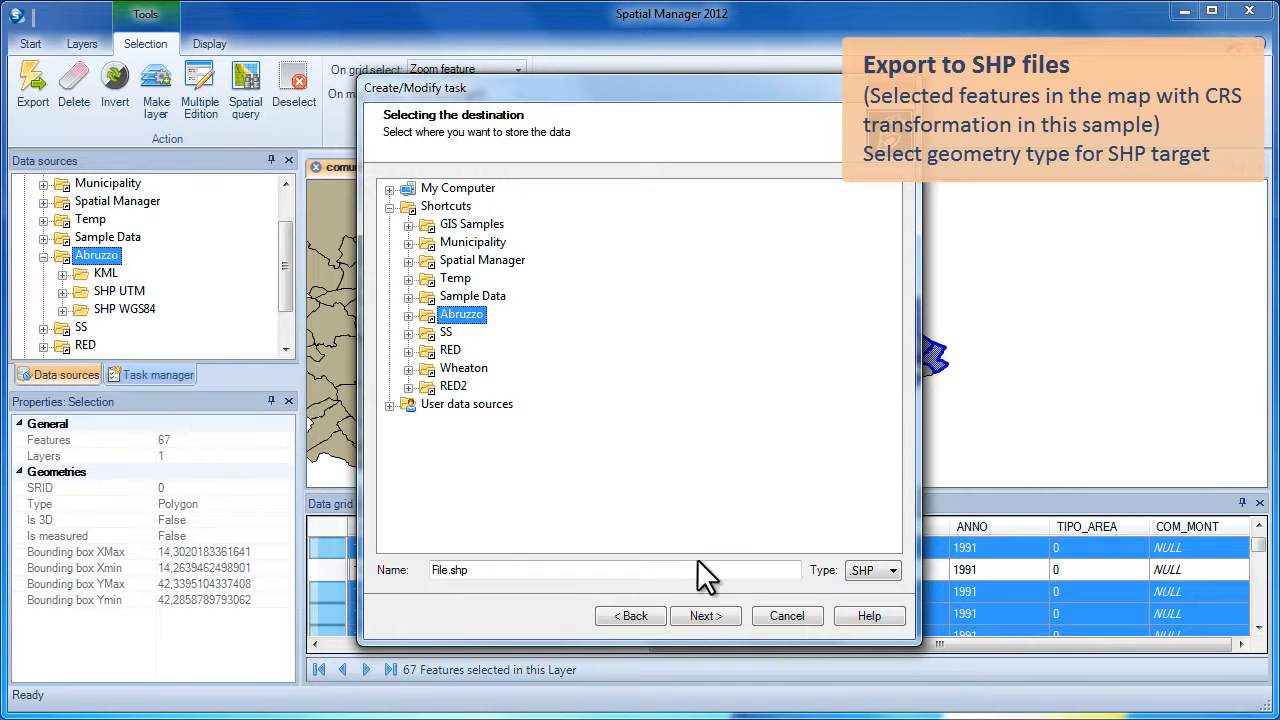
click(876, 569)
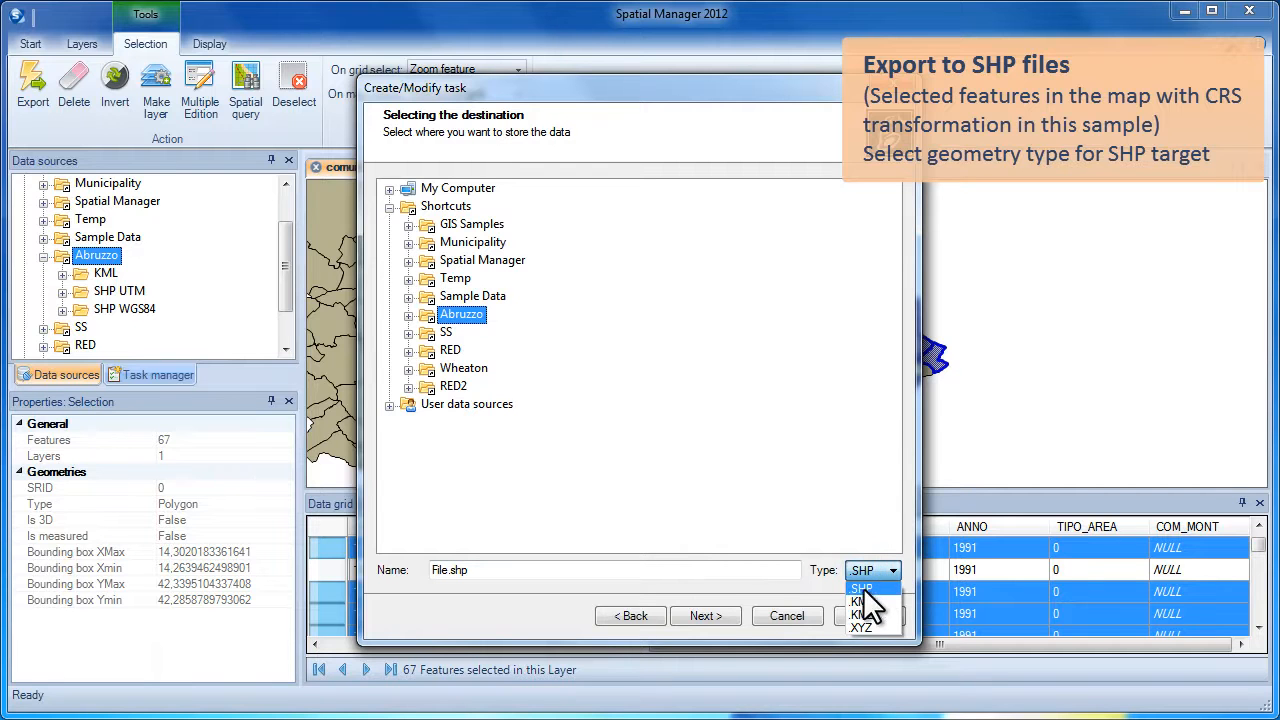
click(862, 588)
click(447, 570)
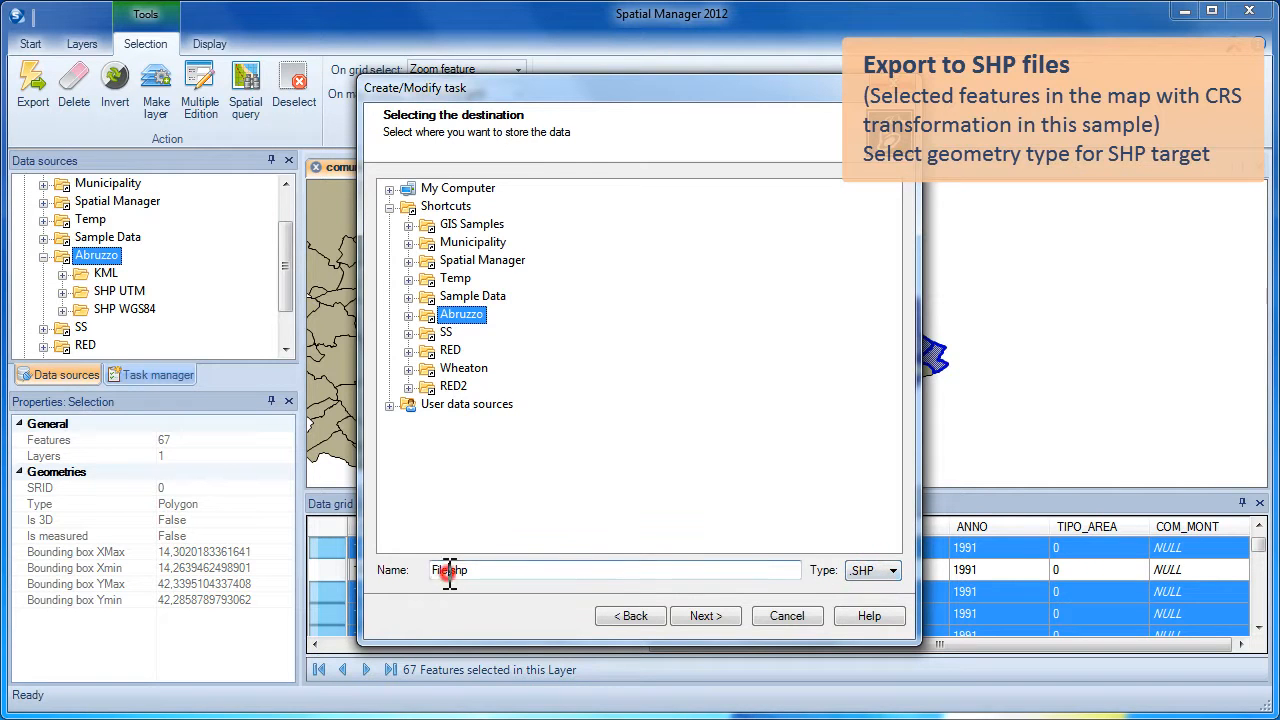
key(BackSpace)
key(BackSpace)
key(BackSpace)
key(BackSpace)
text(Chieti_40)
click(692, 615)
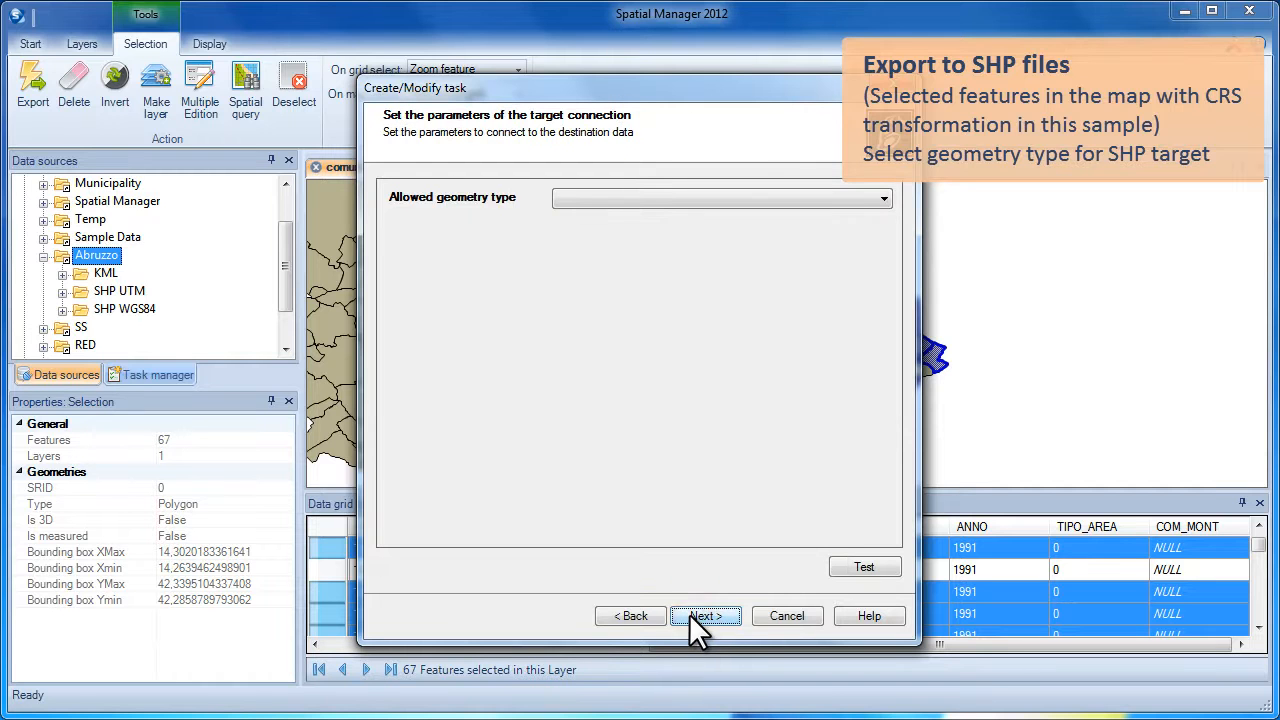
Set the allowed geometry type of the target SHP file to Polygon
click(875, 197)
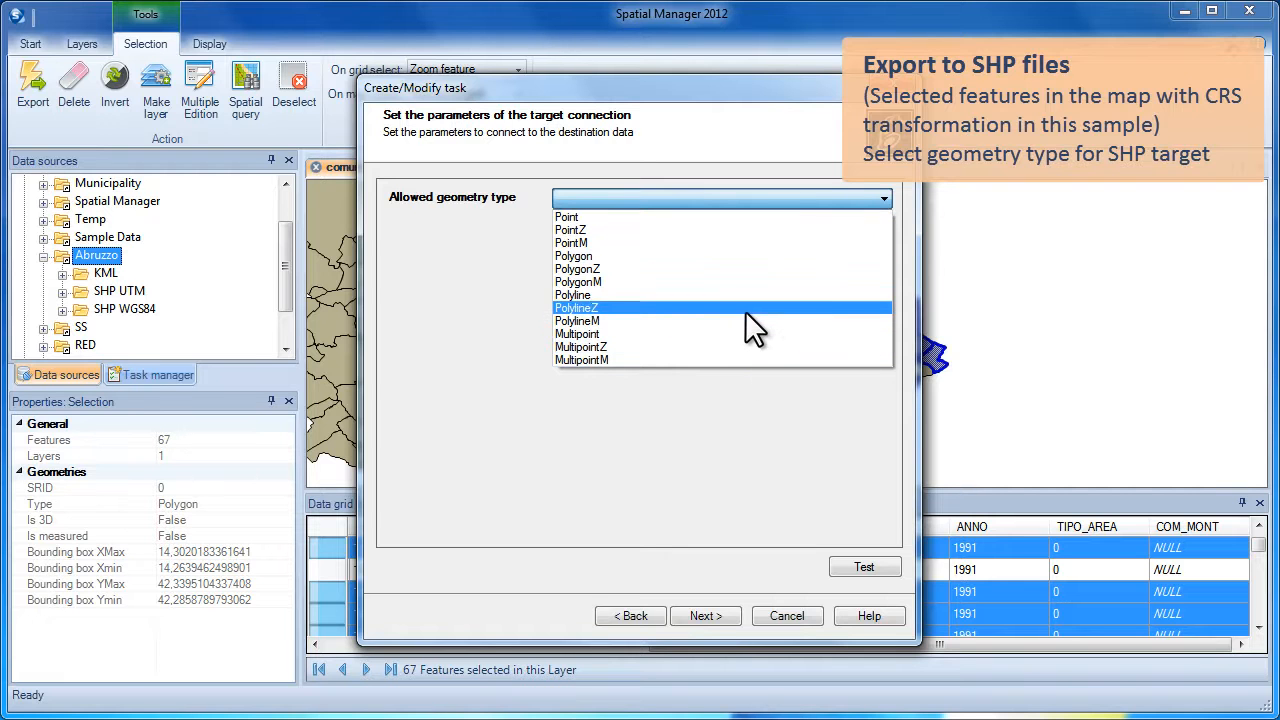
click(577, 256)
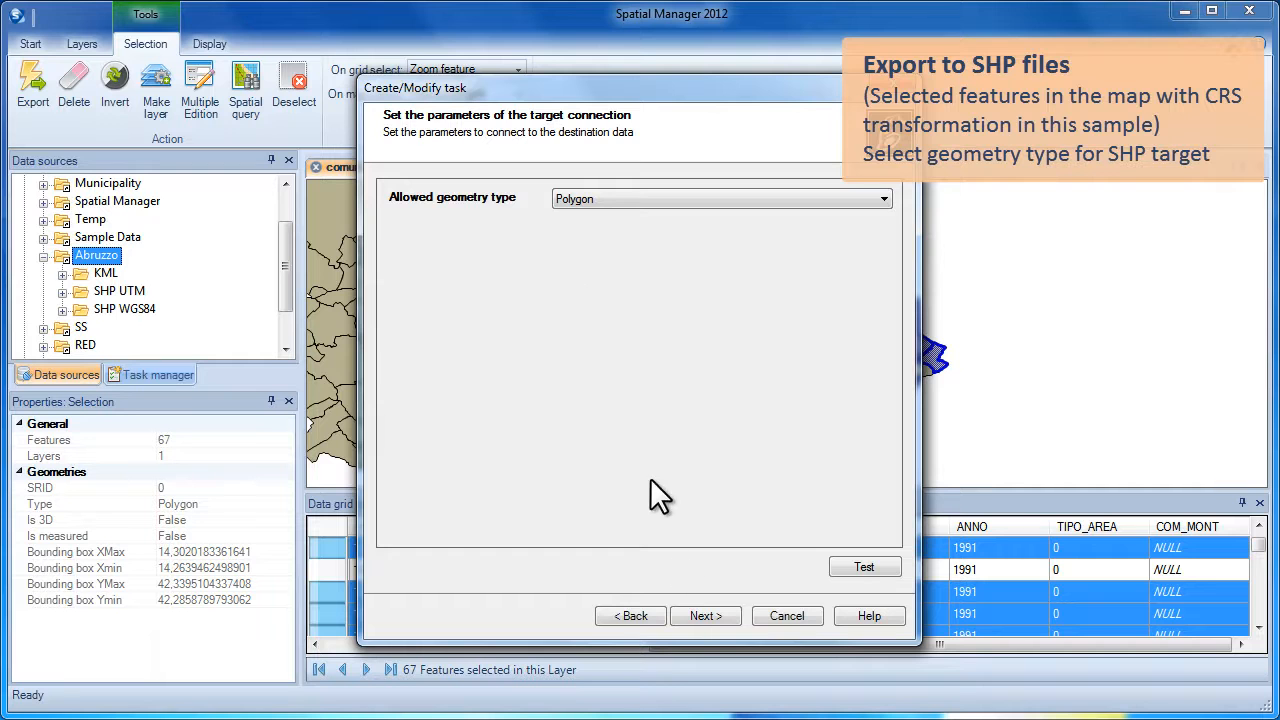
click(689, 610)
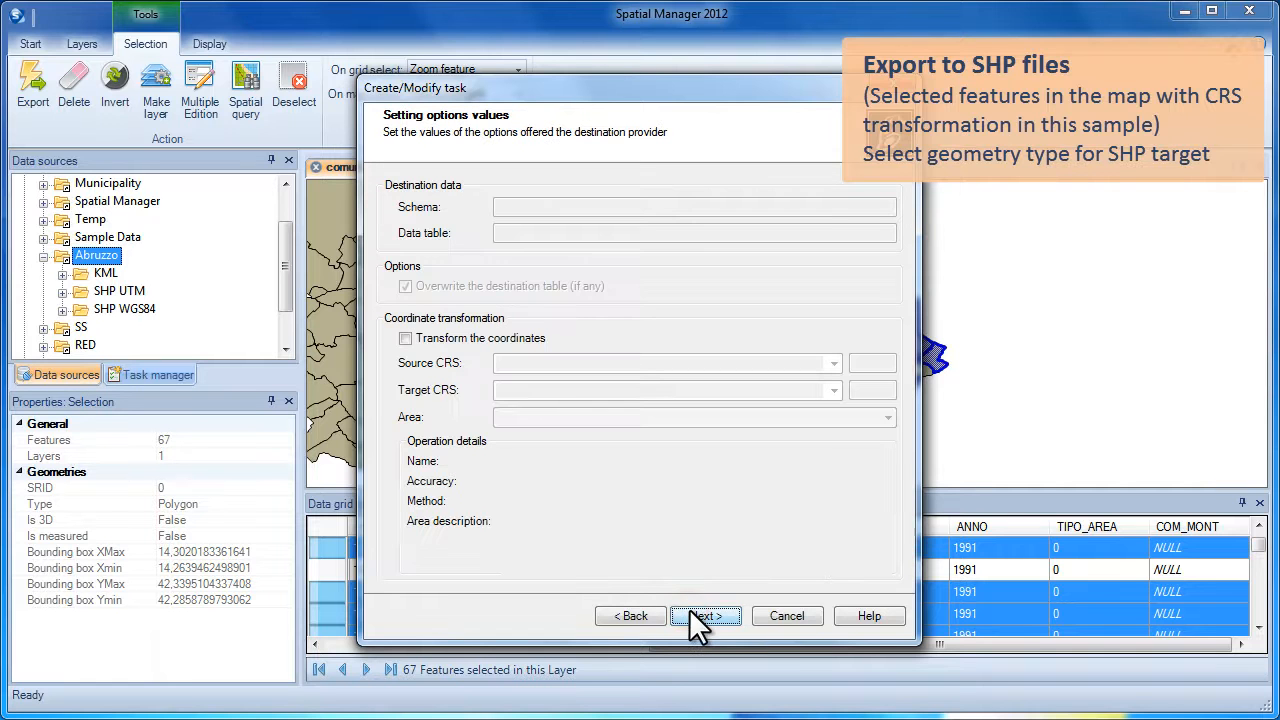
Enable coordinate transformation from source CRS 4326 (WGS 84) to target CRS 32633 (WGS 84 / UTM zone 33N)
click(405, 337)
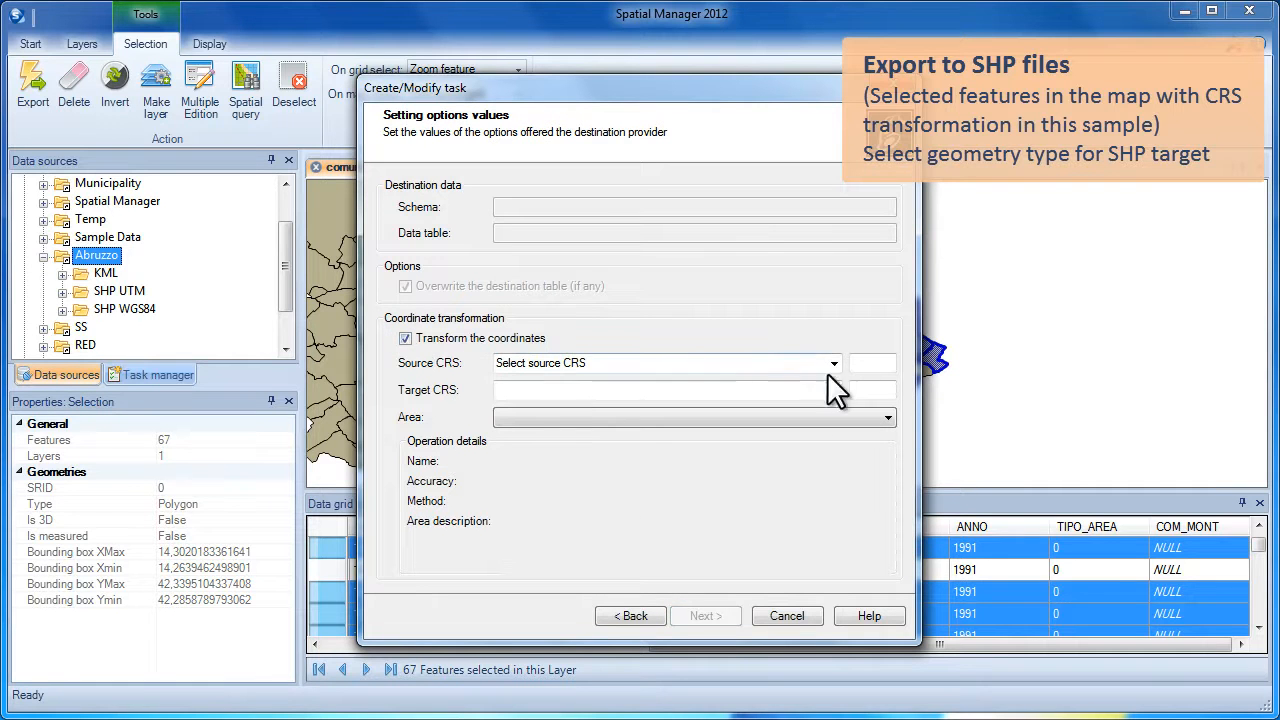
click(869, 363)
text(4326)
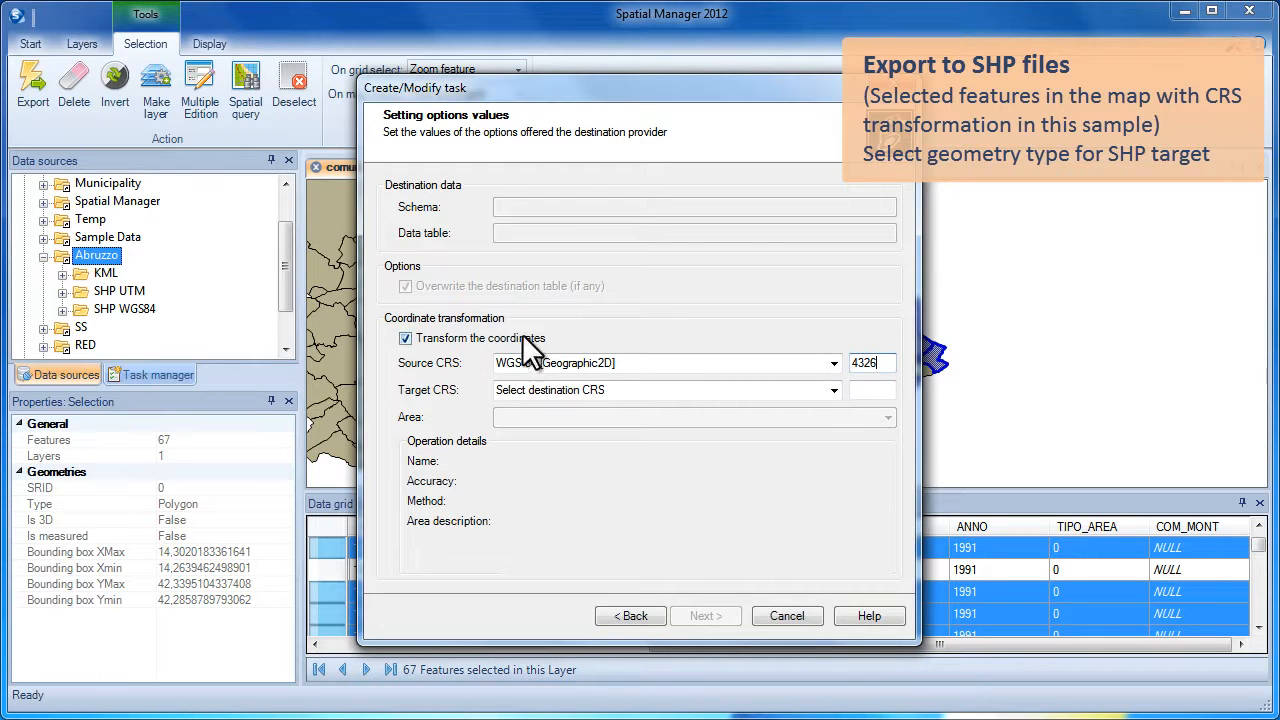
click(643, 363)
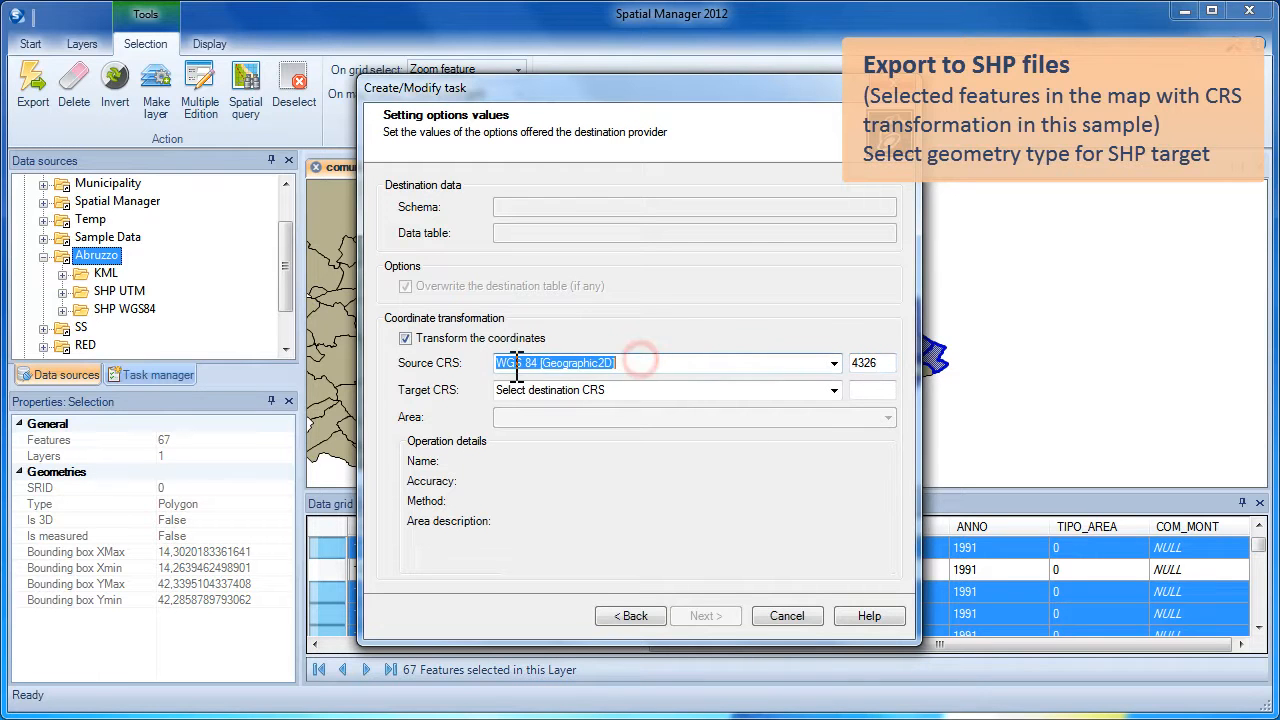
click(863, 390)
text(32633)
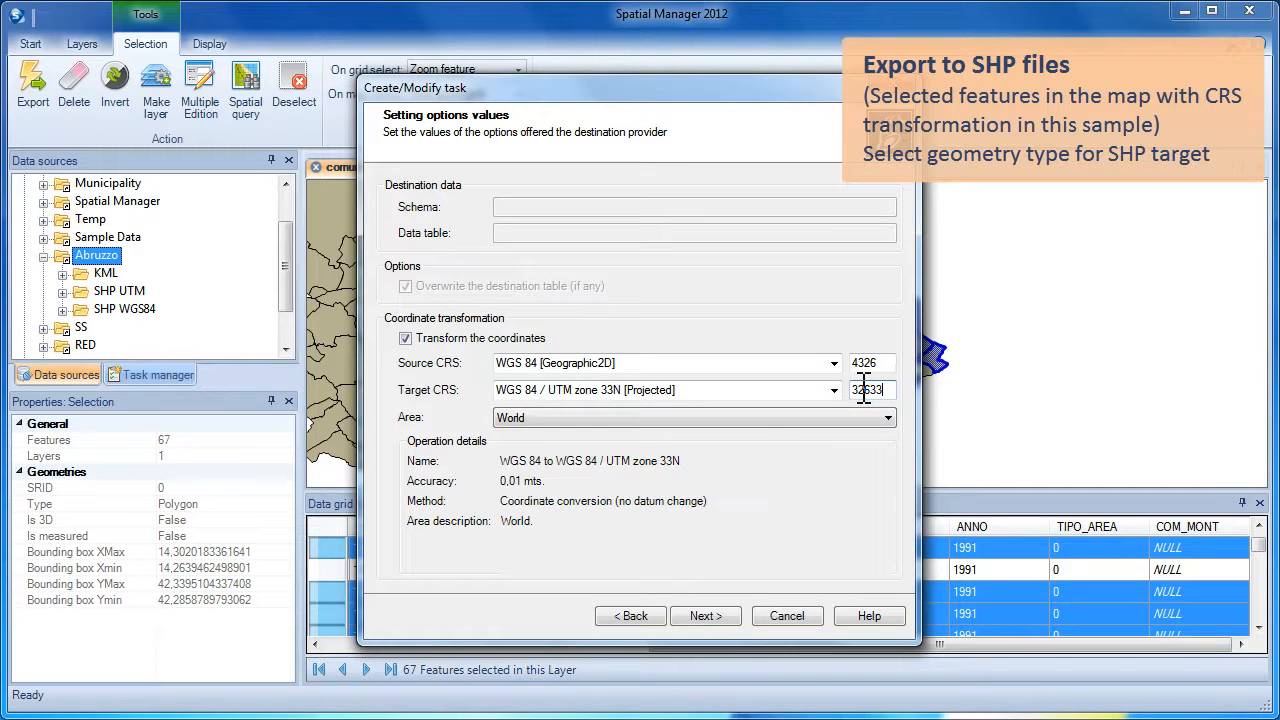
click(715, 390)
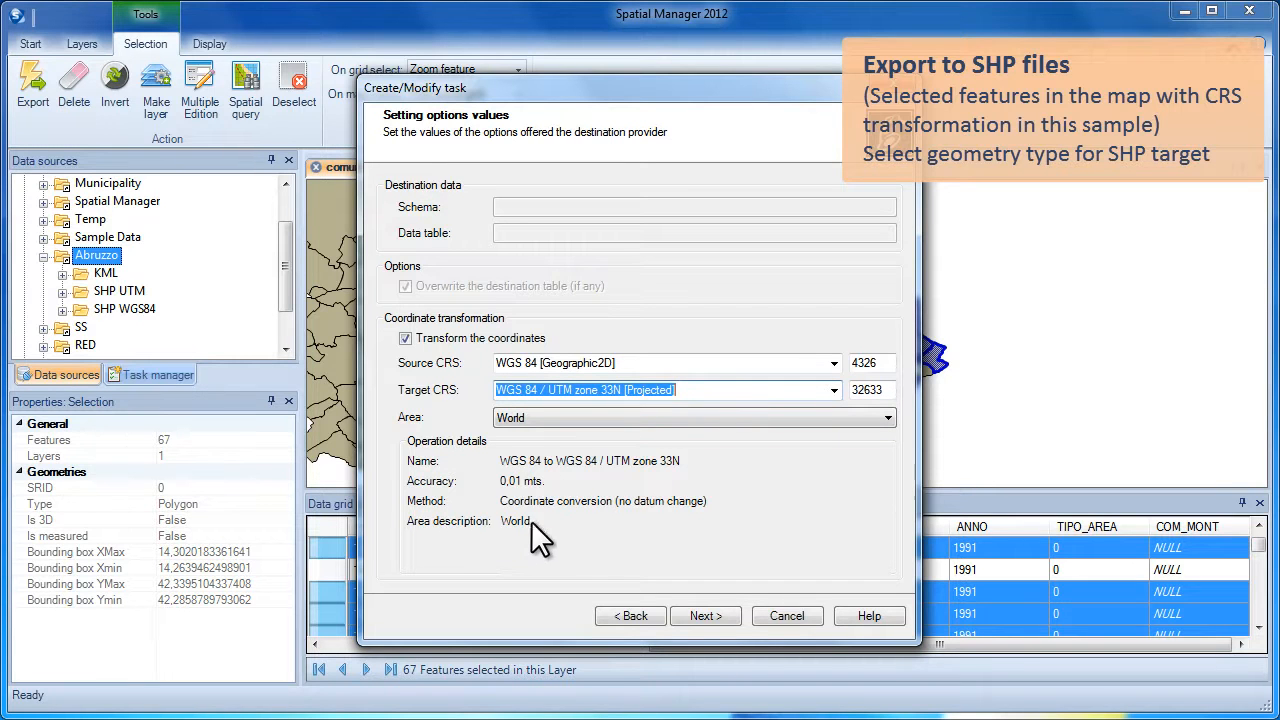
click(716, 615)
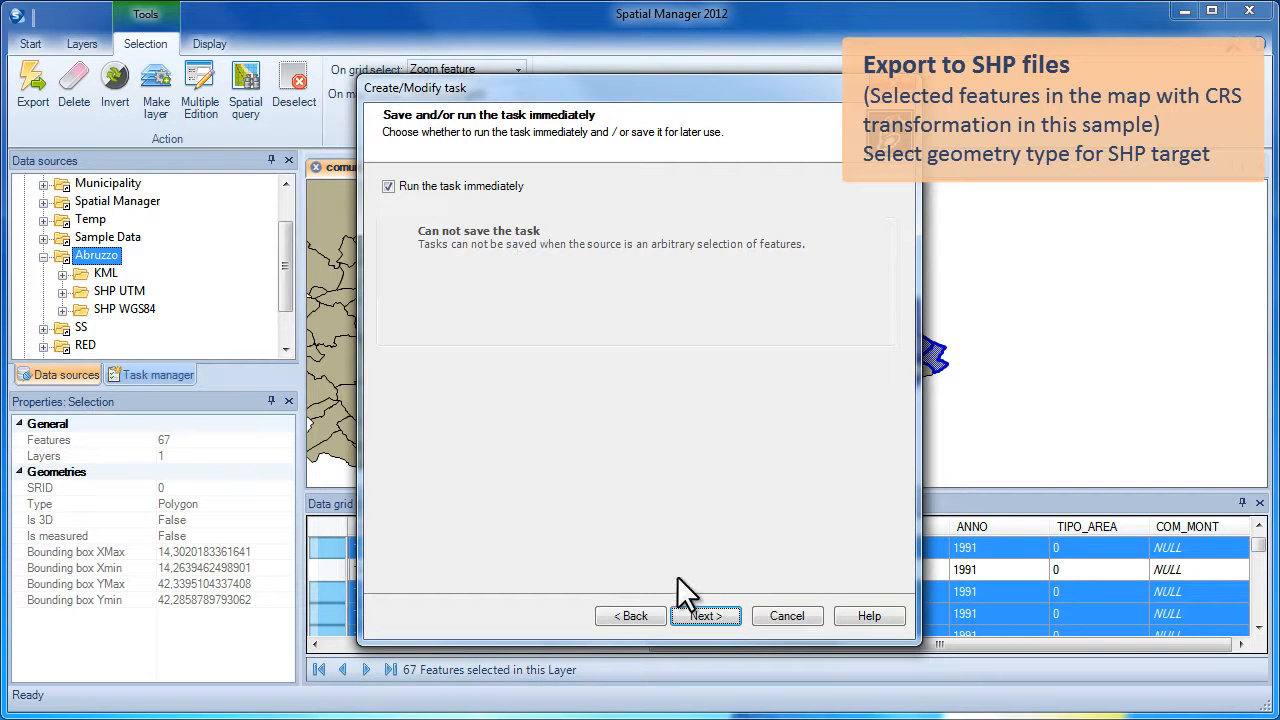
Run the Chieti_40 export task immediately and close the run report
click(697, 612)
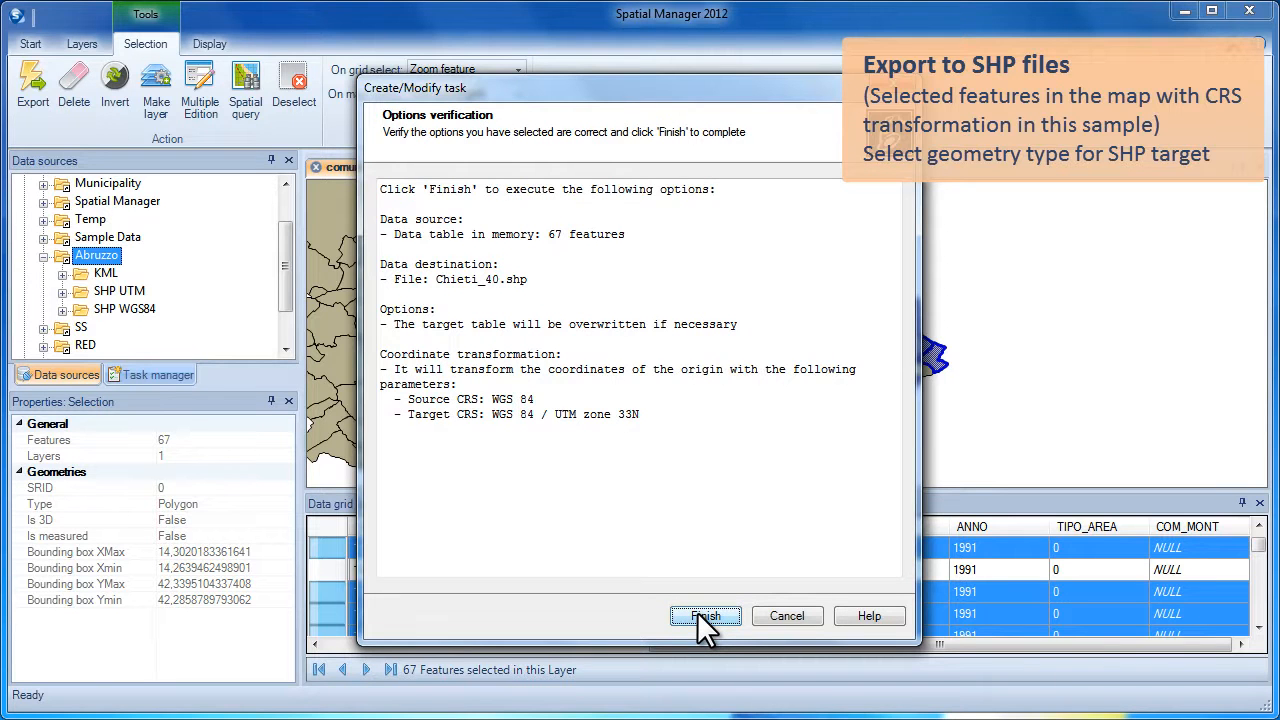
click(699, 614)
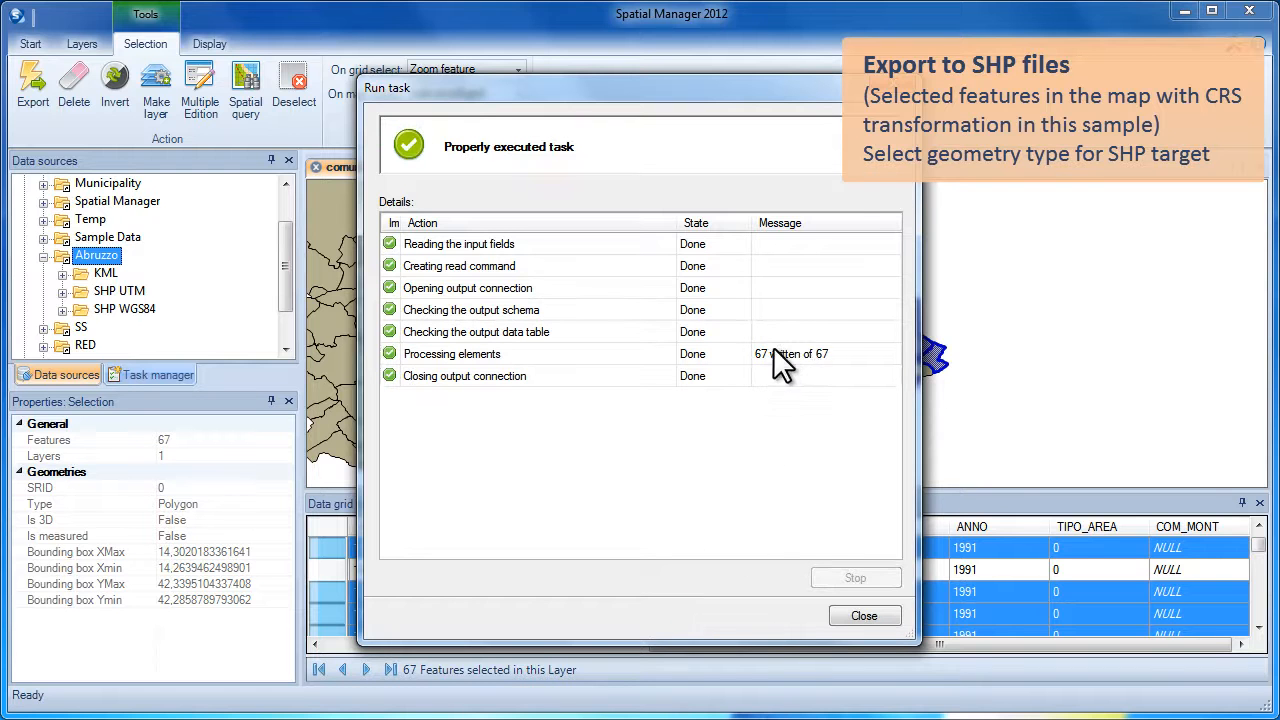
click(840, 613)
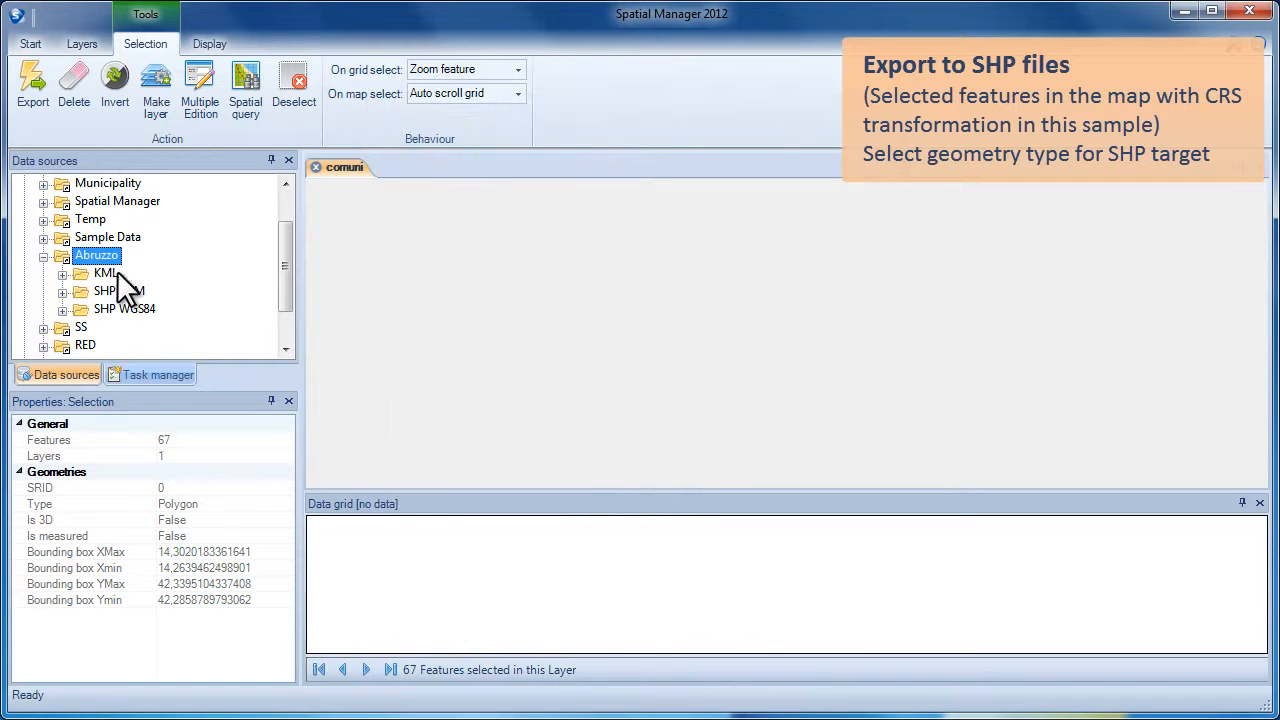
Refresh the Abruzzo shortcut and select the exported Chieti_40.shp to view its properties
right_click(102, 258)
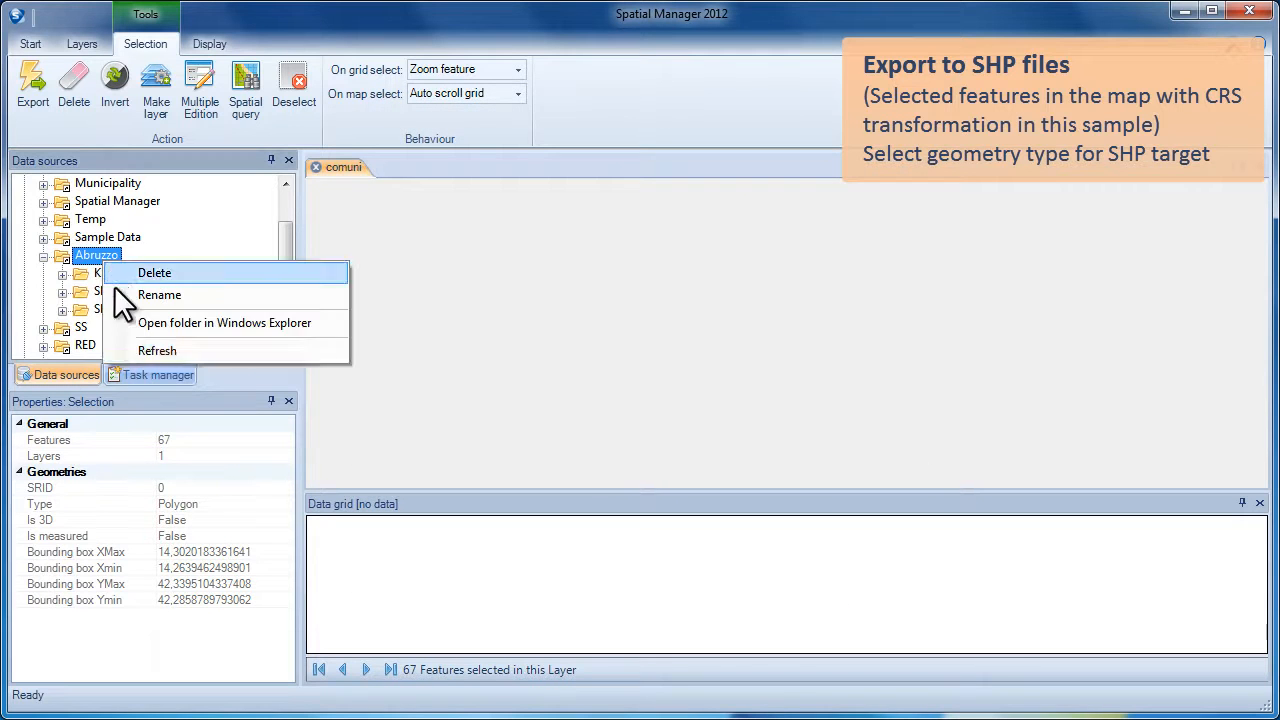
click(135, 353)
click(116, 329)
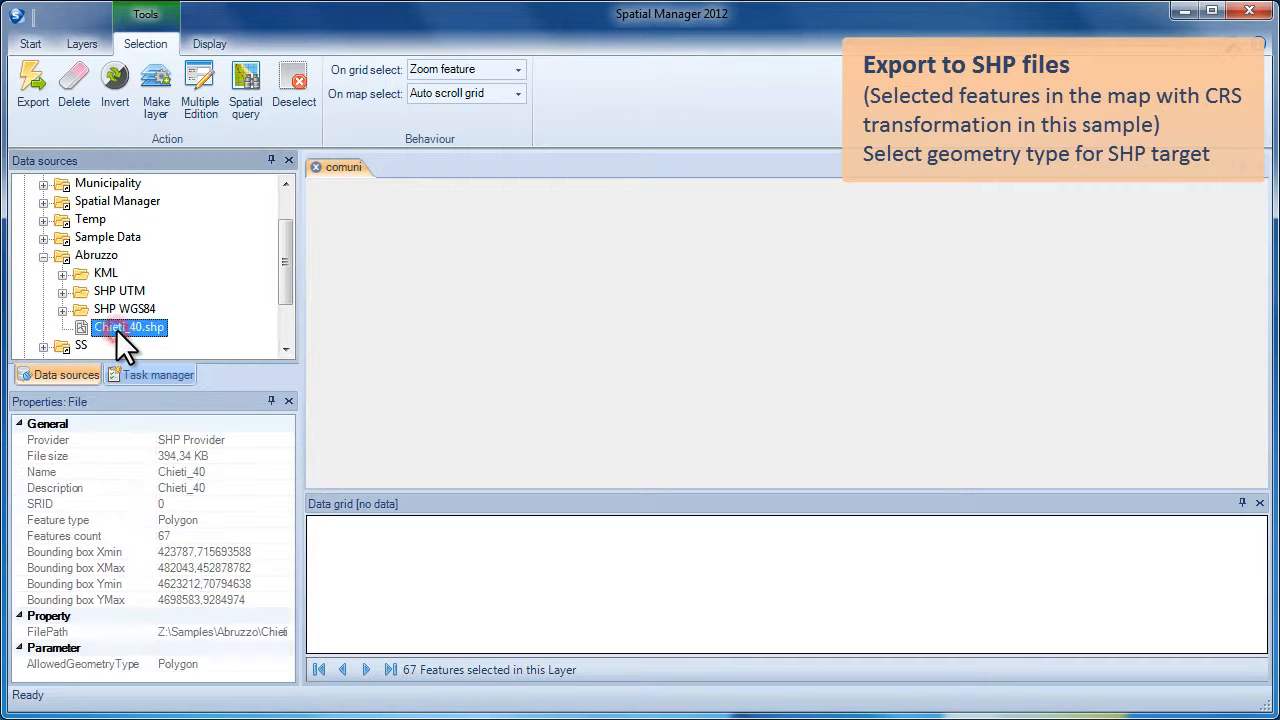
Open Chieti_40.shp in a new document and select individual polygons on the map, including SCERNI and GISSI
right_click(116, 329)
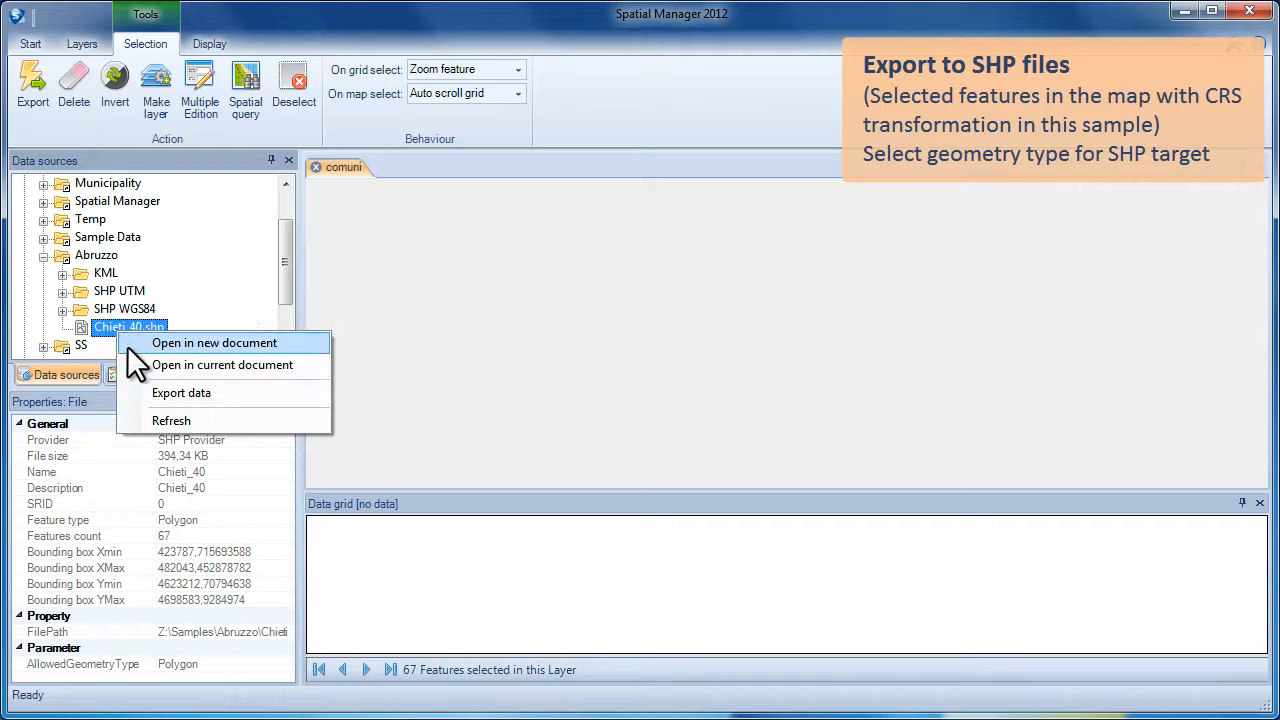
click(143, 347)
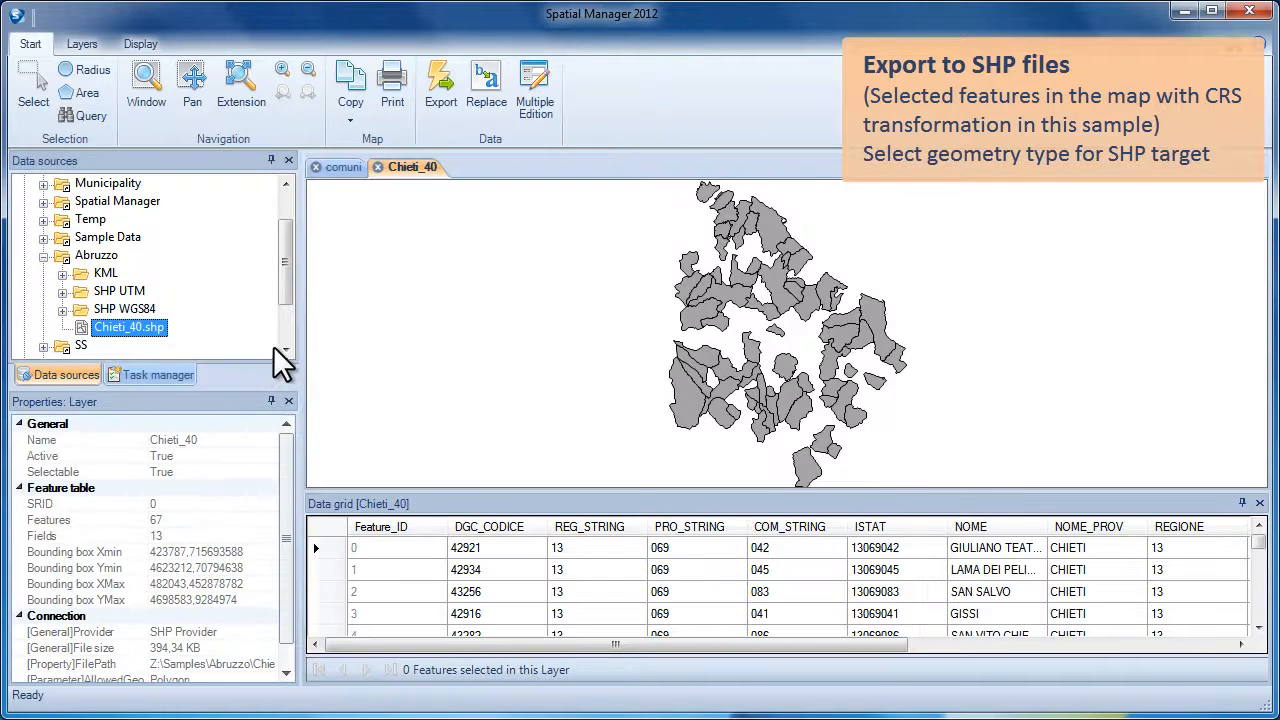
click(883, 308)
click(844, 330)
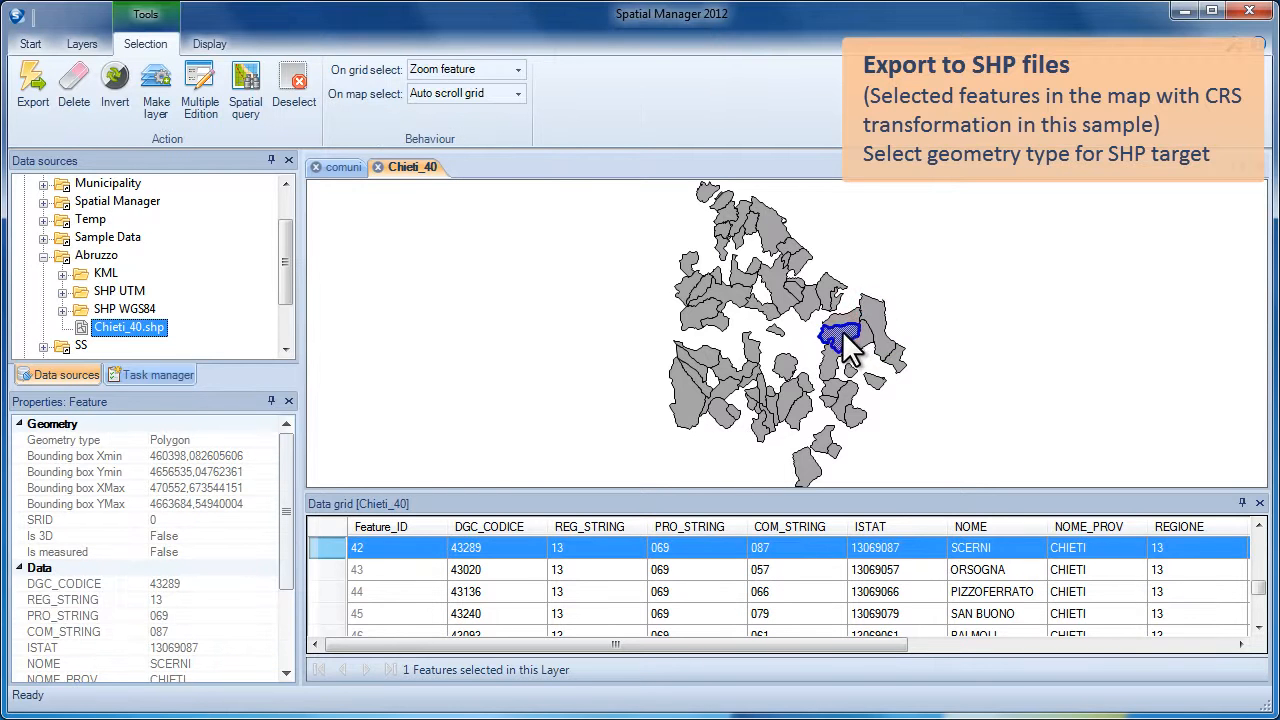
click(837, 369)
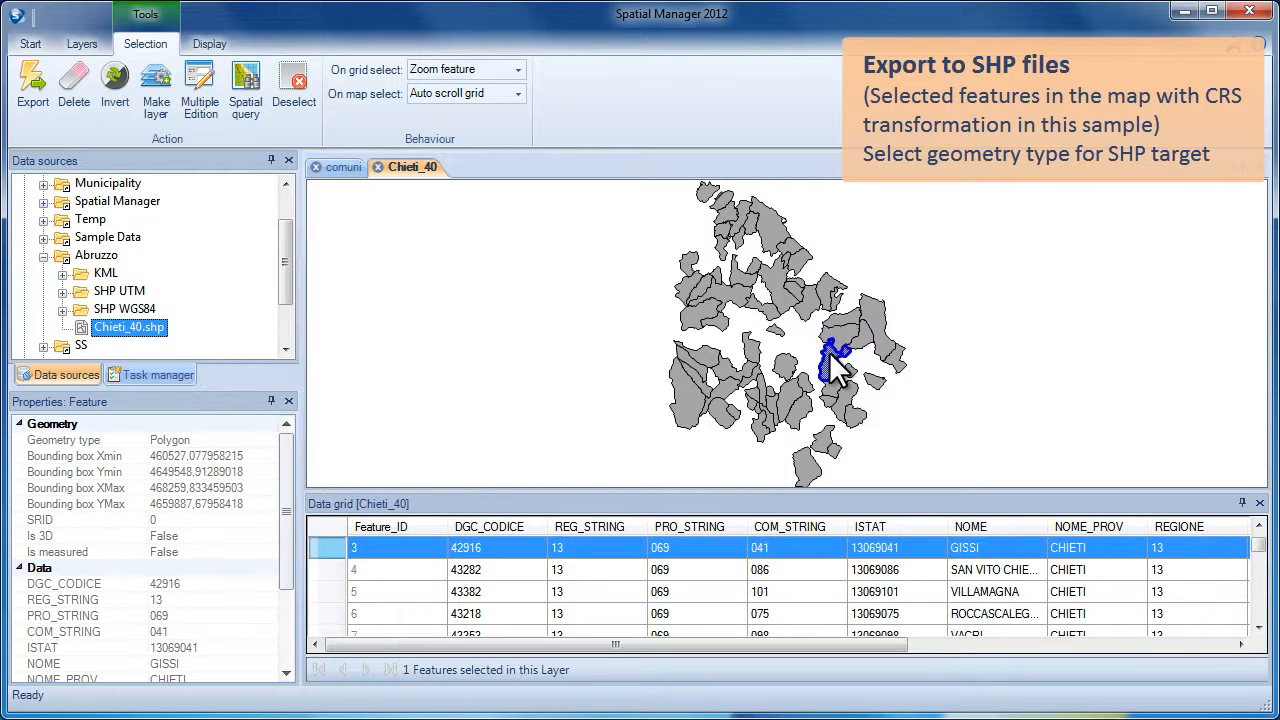